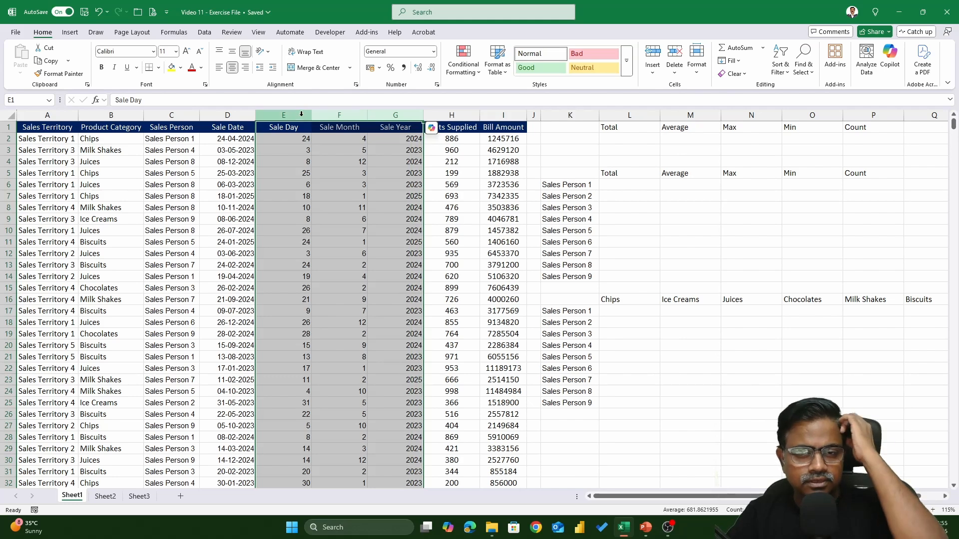
# Step: Delete the Sale Day, Sale Month and Sale Year columns from the sales data
pyautogui.rightClick(304, 117)
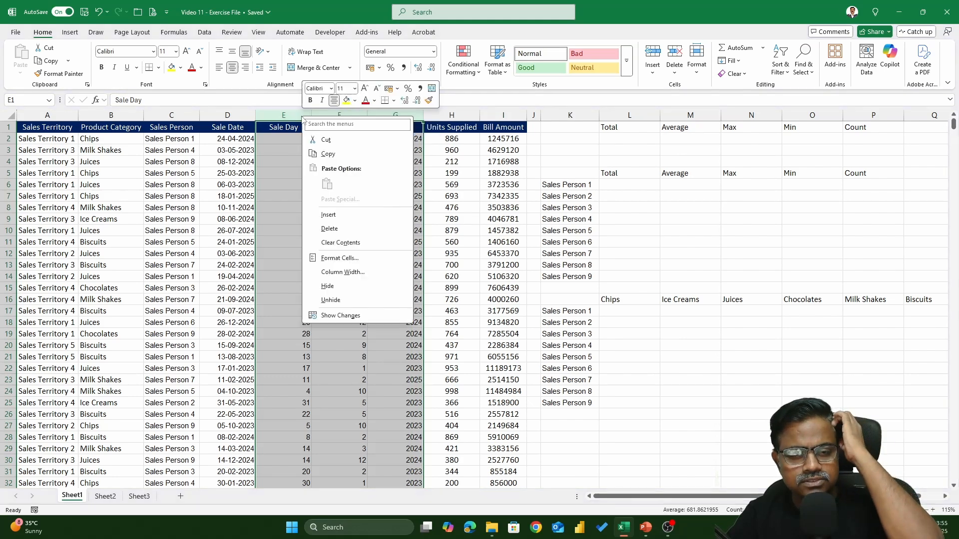
pyautogui.click(345, 230)
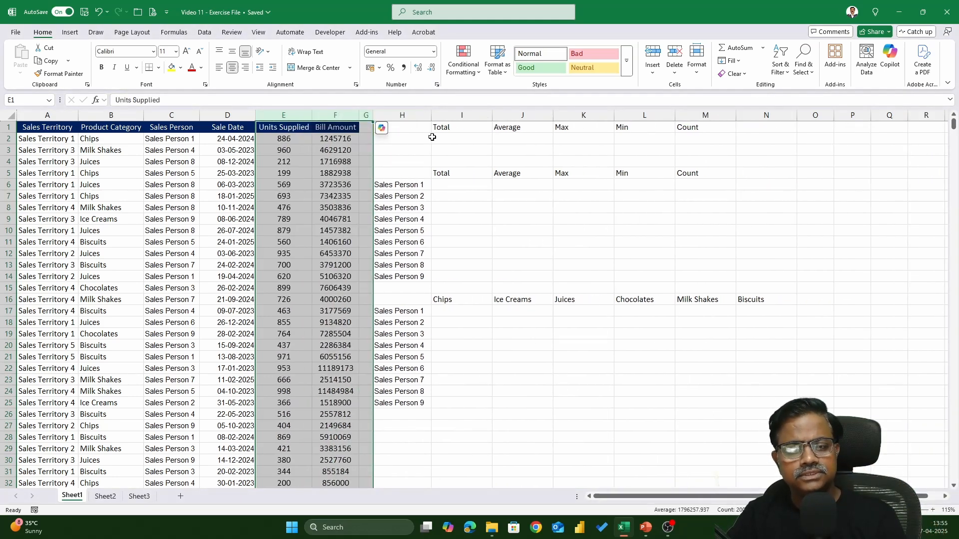
pyautogui.click(488, 139)
pyautogui.keyDown('ctrl'); pyautogui.scroll(2, 593, 296); pyautogui.keyUp('ctrl')
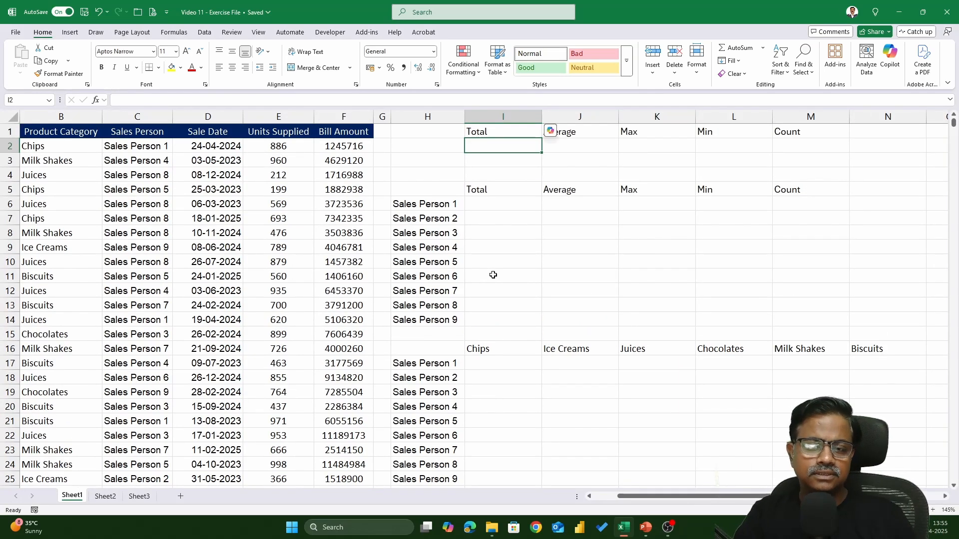
pyautogui.press('Left')
pyautogui.press('Left')
pyautogui.press('Left')
pyautogui.press('Left')
pyautogui.press('Left')
pyautogui.press('Left')
pyautogui.press('Left')
pyautogui.press('Left')
pyautogui.press('Right')
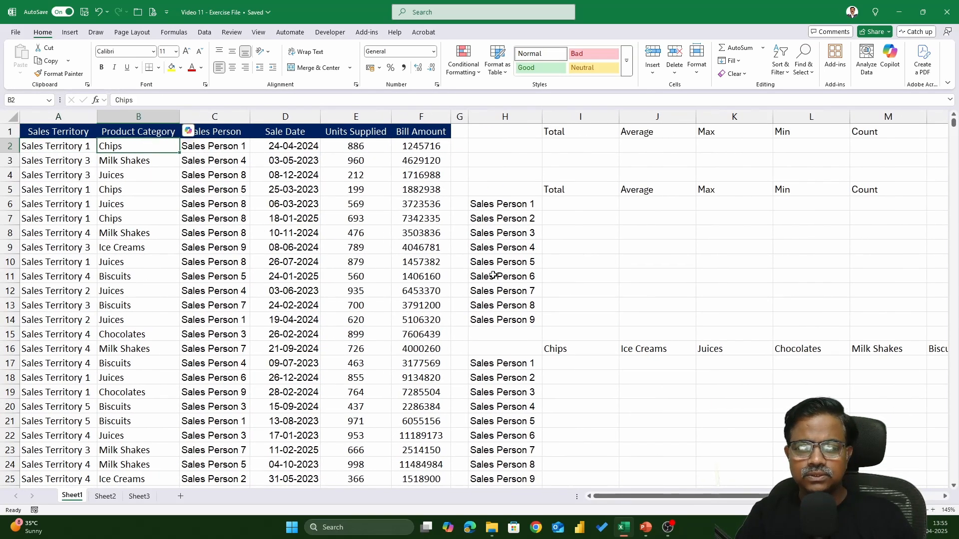
pyautogui.press('Right')
pyautogui.press('Right')
pyautogui.press('Right')
pyautogui.press('Right')
pyautogui.press('Right')
pyautogui.press('Right')
pyautogui.press('Right')
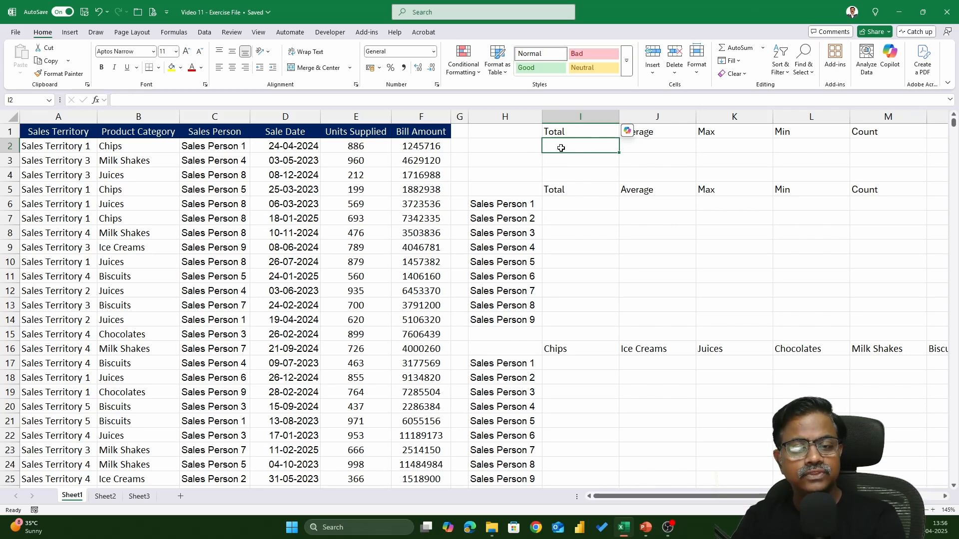
# Step: Calculate the total bill amount in I2 with =SUM(F2:F1000)
pyautogui.write('=sum')
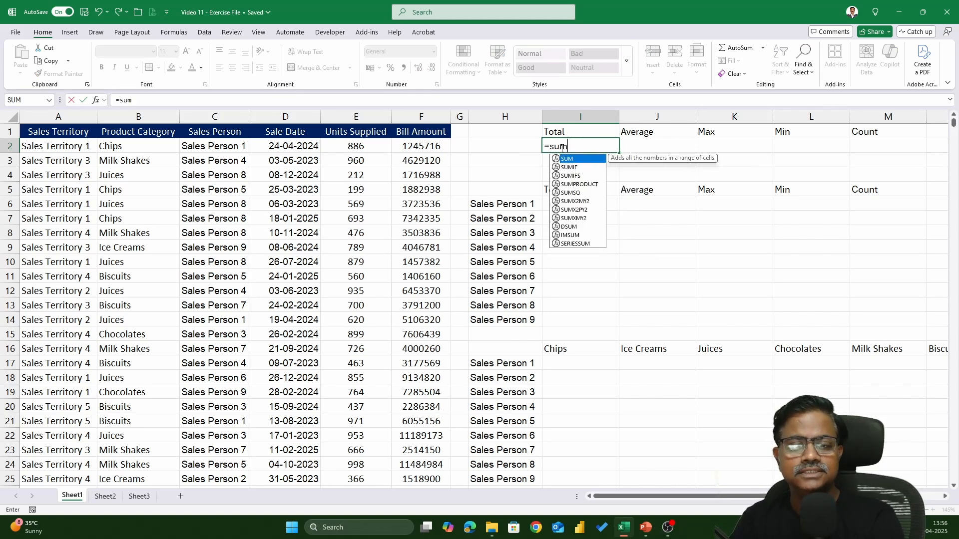
pyautogui.press('Escape')
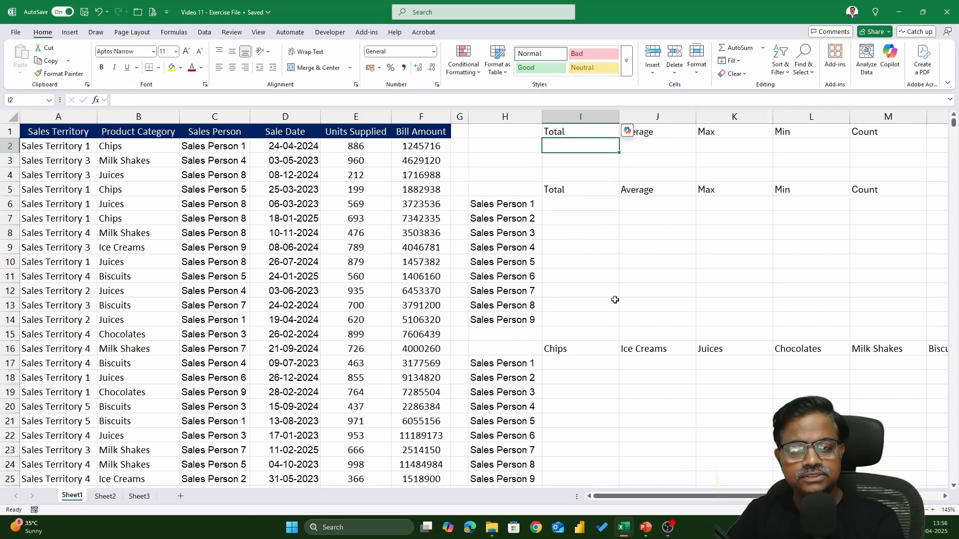
pyautogui.scroll(2, 698, 329)
pyautogui.write('=su')
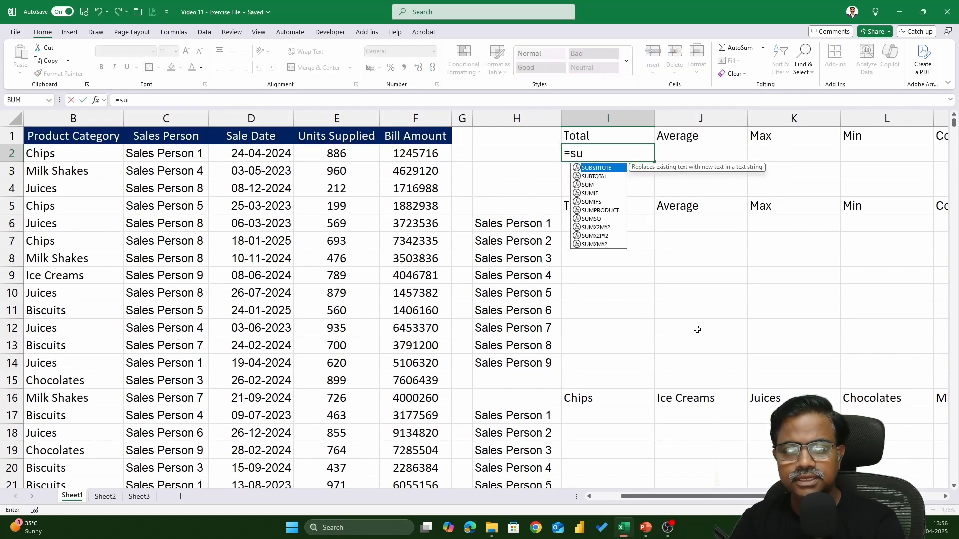
pyautogui.press('Tab')
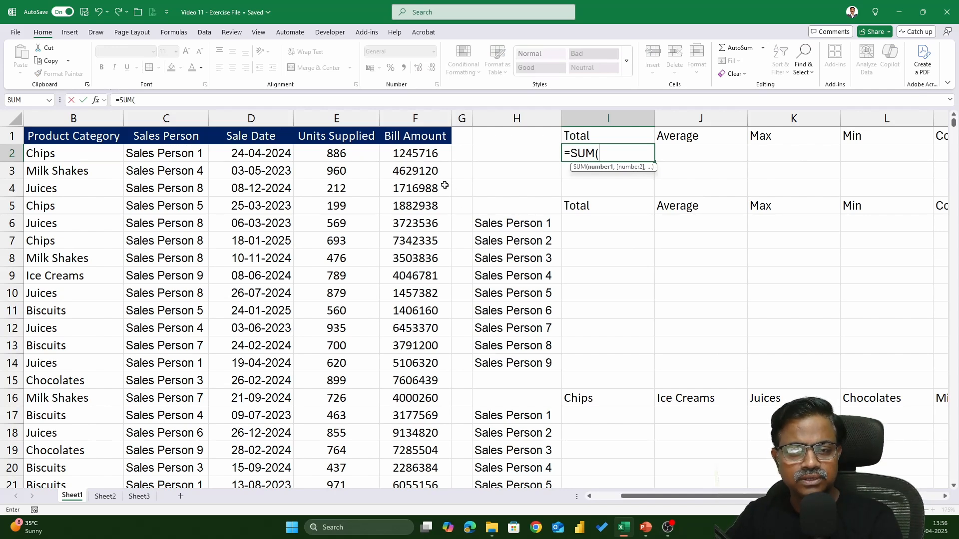
pyautogui.click(426, 154)
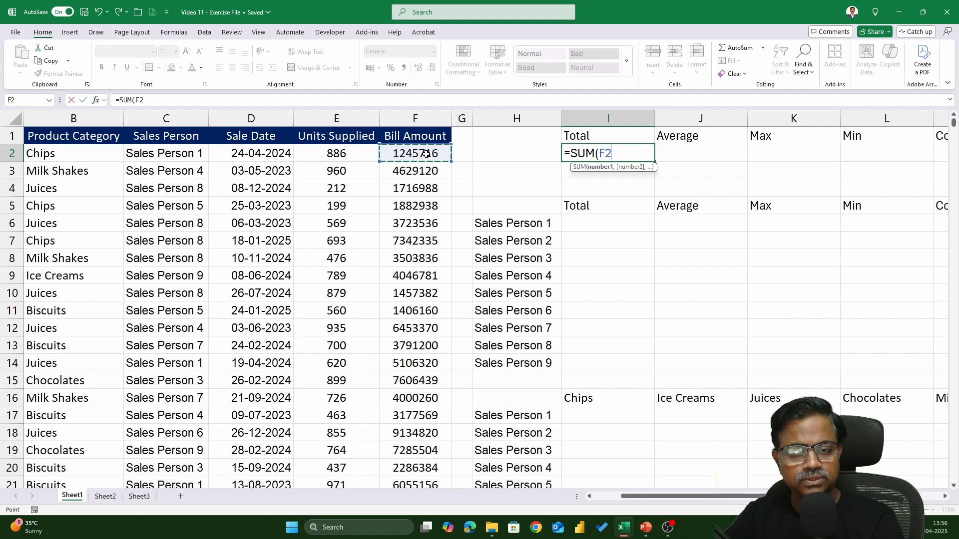
pyautogui.hotkey('ctrl', 'shift', 'Down')
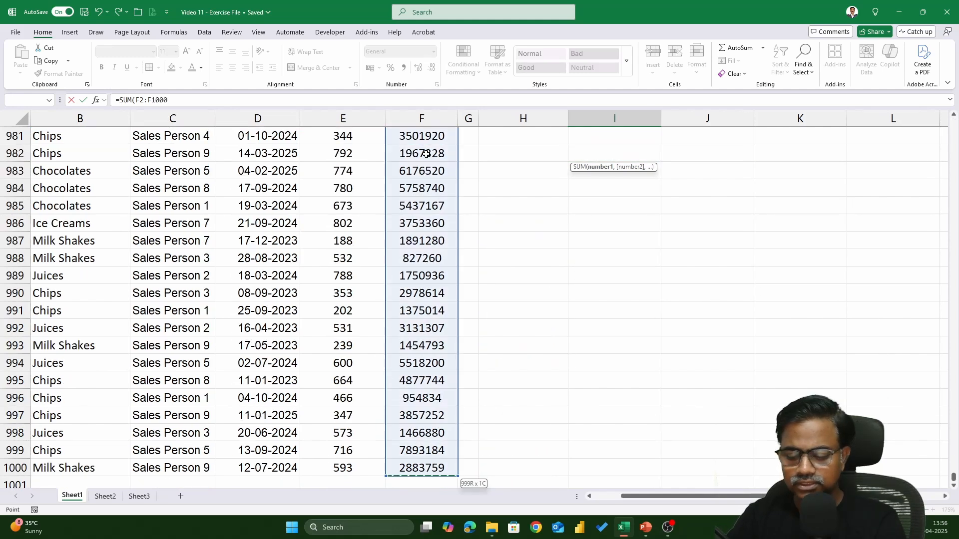
pyautogui.press('Return')
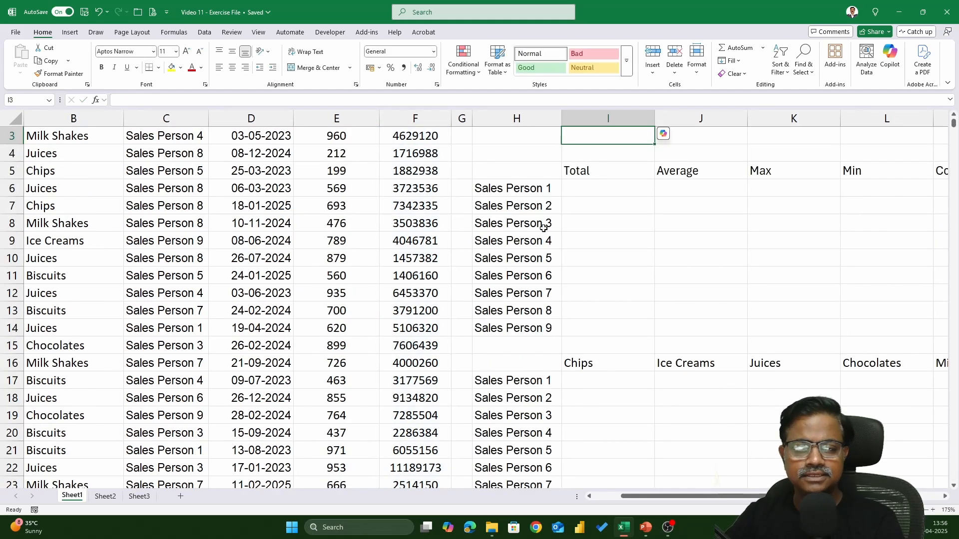
pyautogui.scroll(1, 546, 230)
pyautogui.click(625, 153)
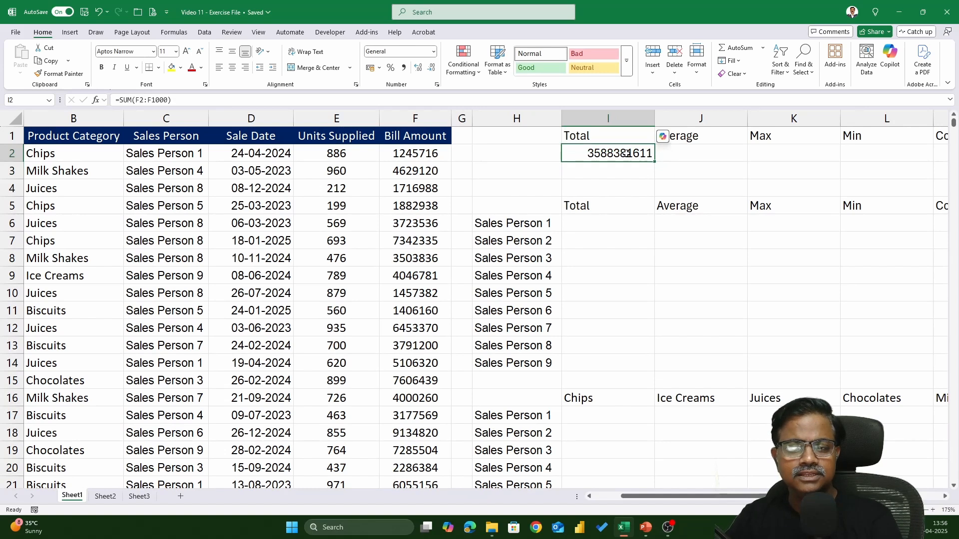
# Step: Label the first summary row "Bill Amount" in cell H2
pyautogui.click(515, 154)
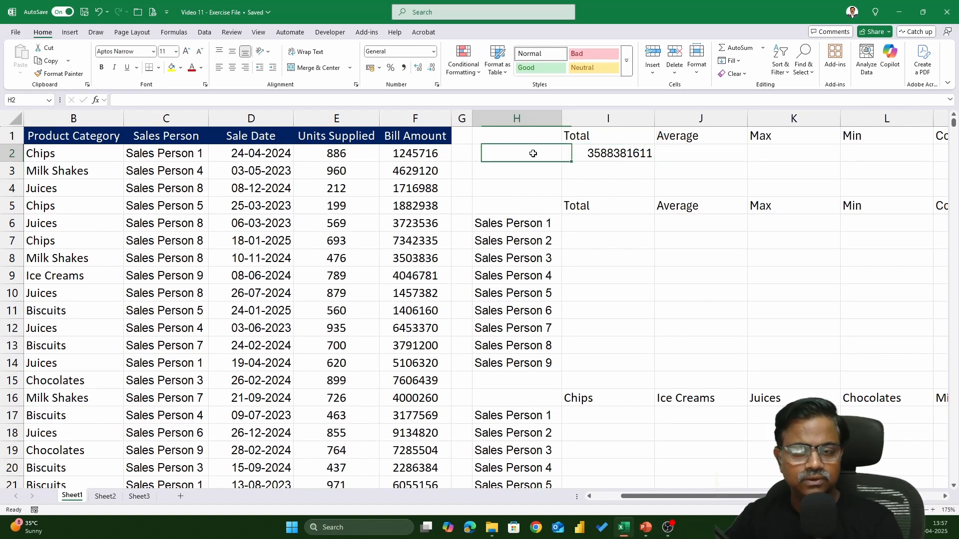
pyautogui.write('bill')
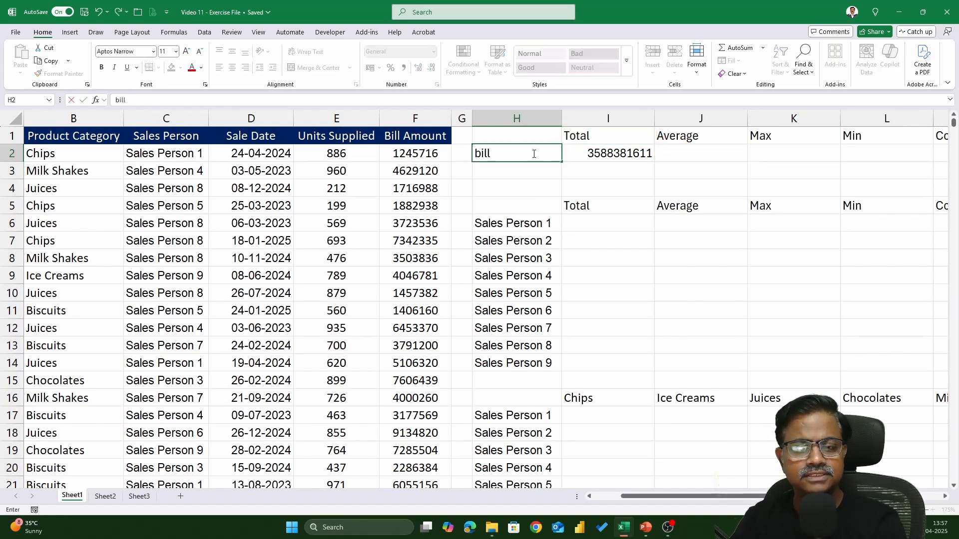
pyautogui.press('BackSpace')
pyautogui.press('BackSpace')
pyautogui.press('BackSpace')
pyautogui.press('BackSpace')
pyautogui.write('Bi')
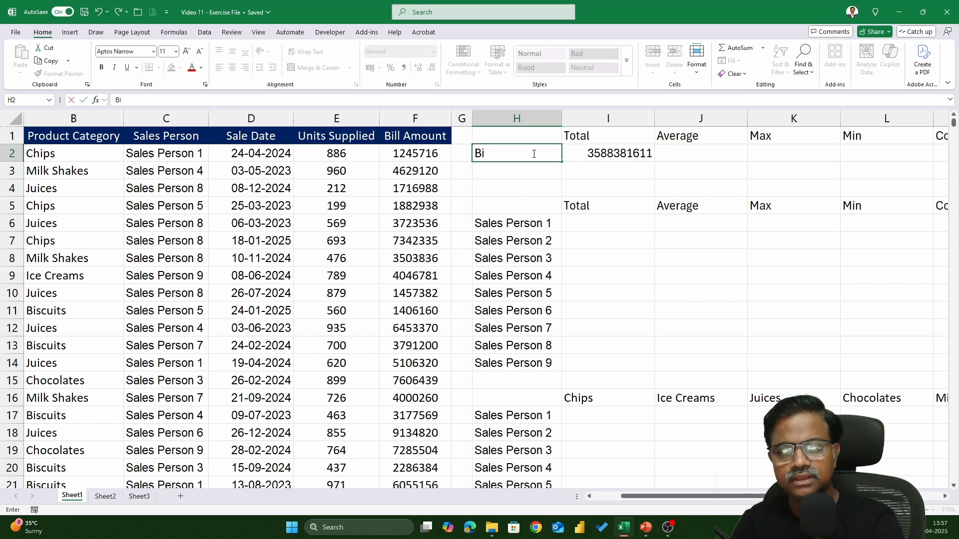
pyautogui.write('ll amou')
pyautogui.press('BackSpace')
pyautogui.press('BackSpace')
pyautogui.press('BackSpace')
pyautogui.press('BackSpace')
pyautogui.press('BackSpace')
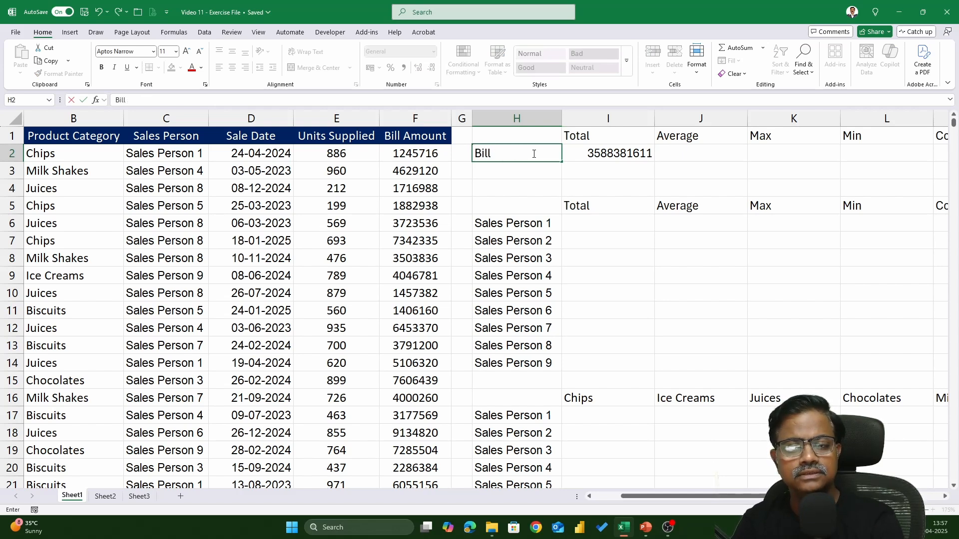
pyautogui.write('Amount')
pyautogui.press('Return')
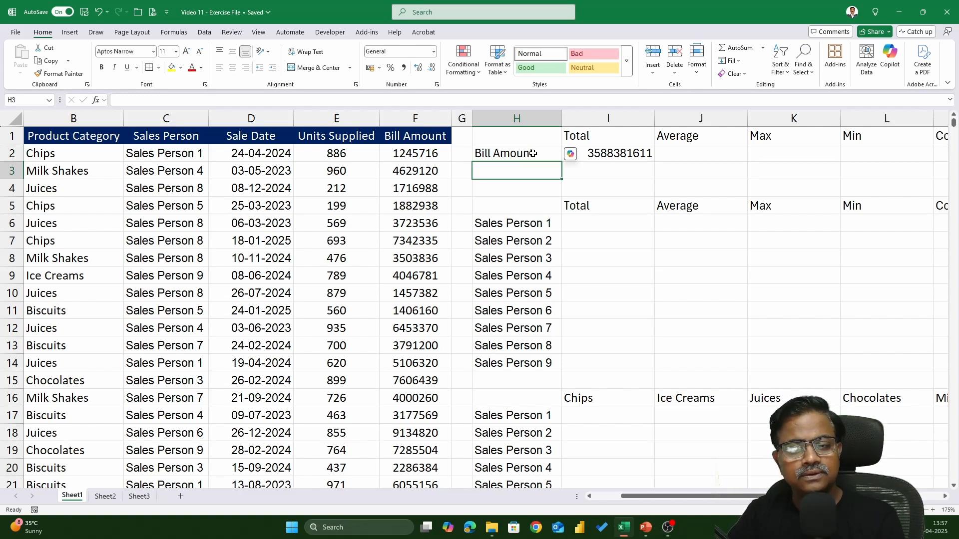
# Step: Calculate the average bill amount in J2 with =AVERAGE(F2:F1000)
pyautogui.click(670, 153)
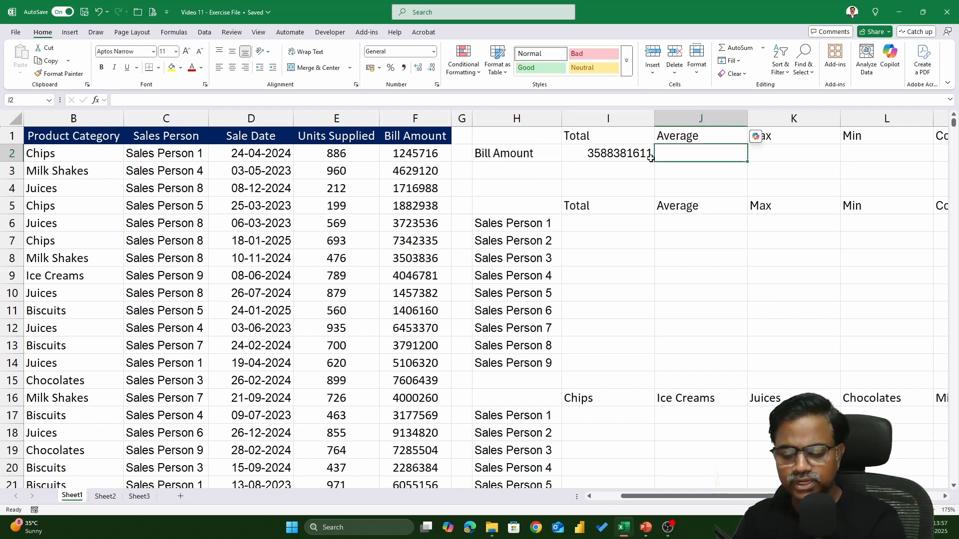
pyautogui.write('=av')
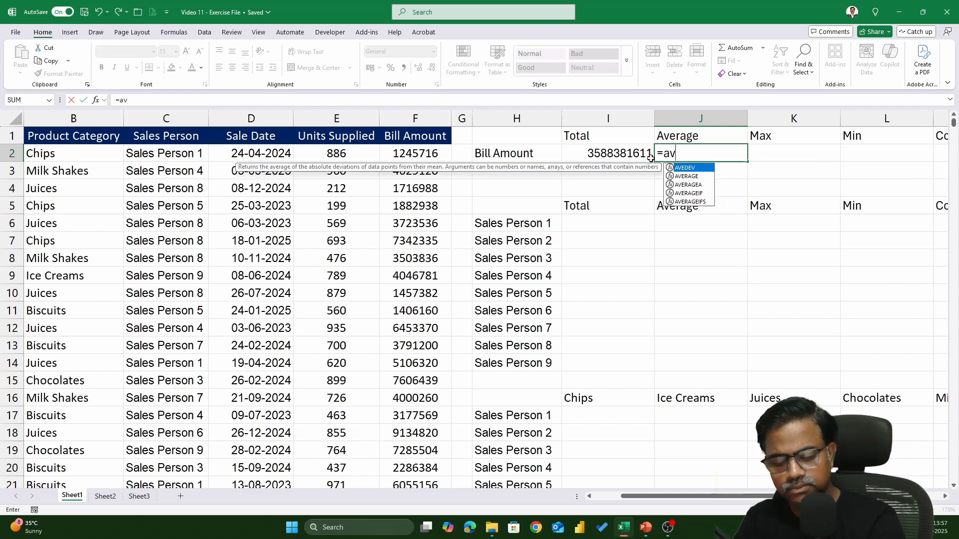
pyautogui.write('erage')
pyautogui.press('Tab')
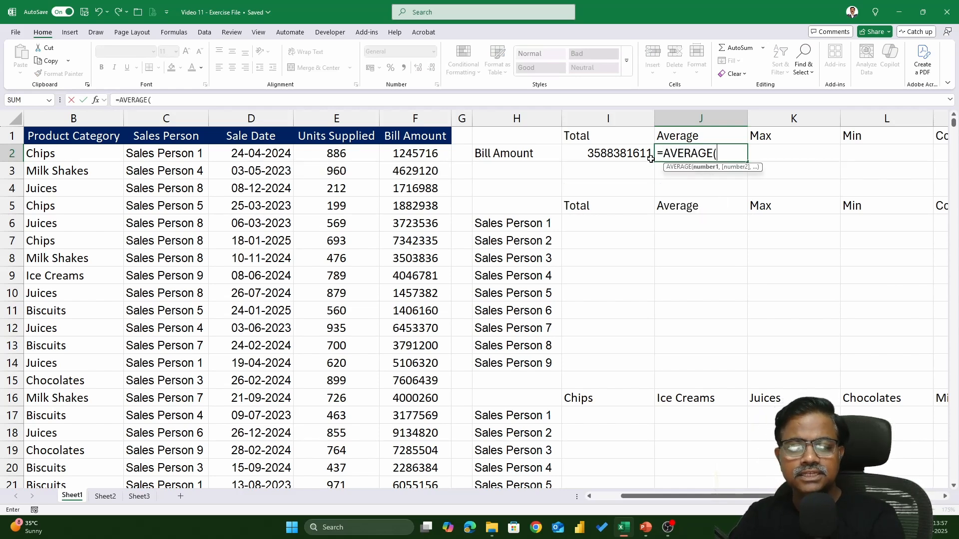
pyautogui.click(425, 159)
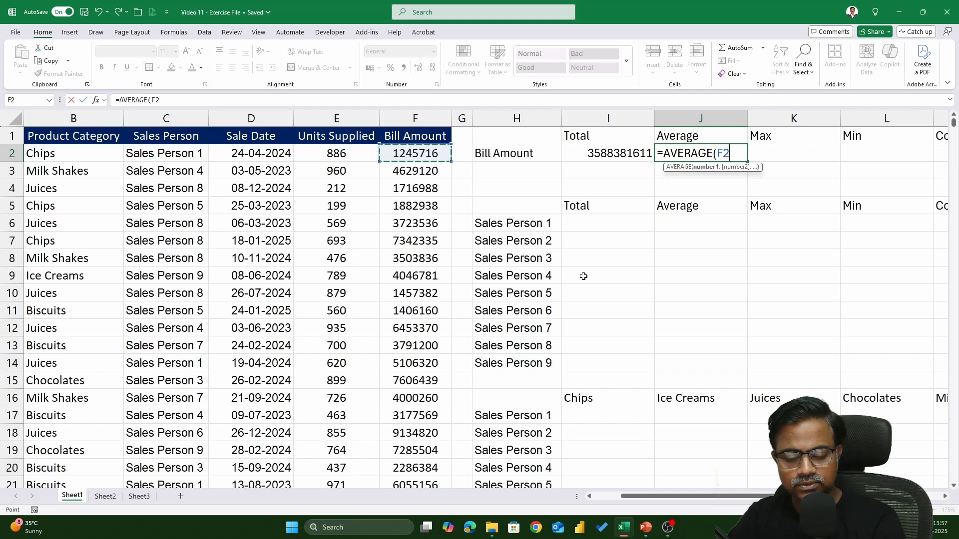
pyautogui.hotkey('ctrl', 'shift', 'Down')
pyautogui.press('Return')
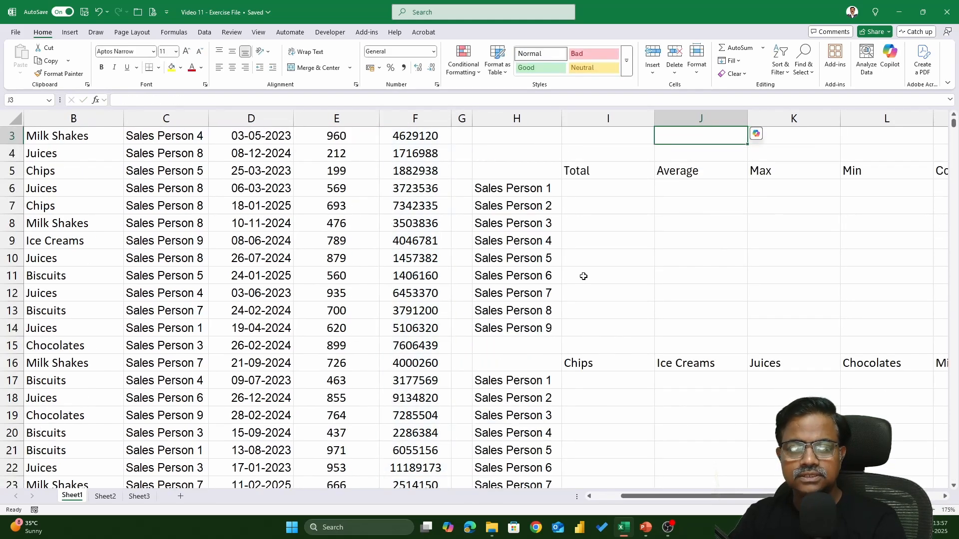
pyautogui.scroll(1, 625, 265)
pyautogui.click(723, 153)
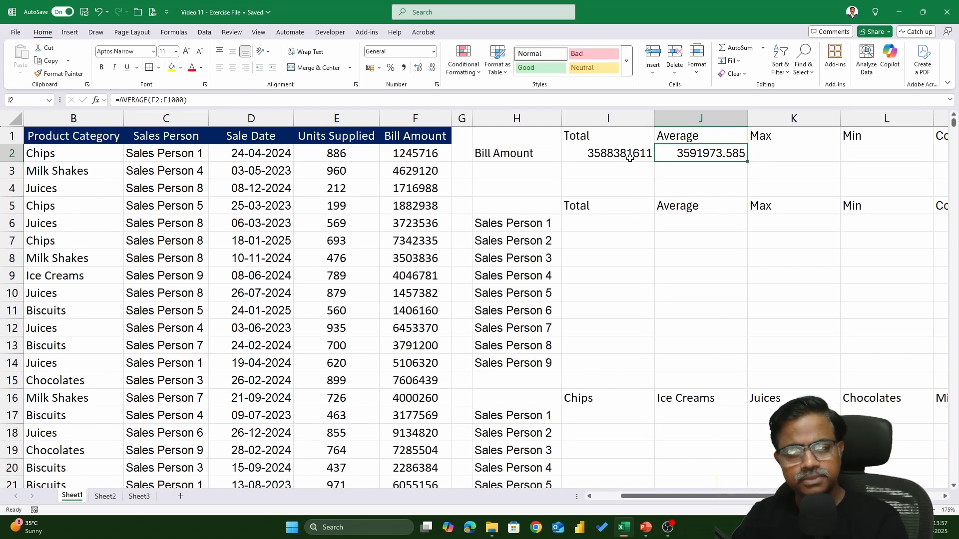
# Step: Calculate the maximum bill amount in K2 with =MAX(F2:F1000)
pyautogui.click(772, 157)
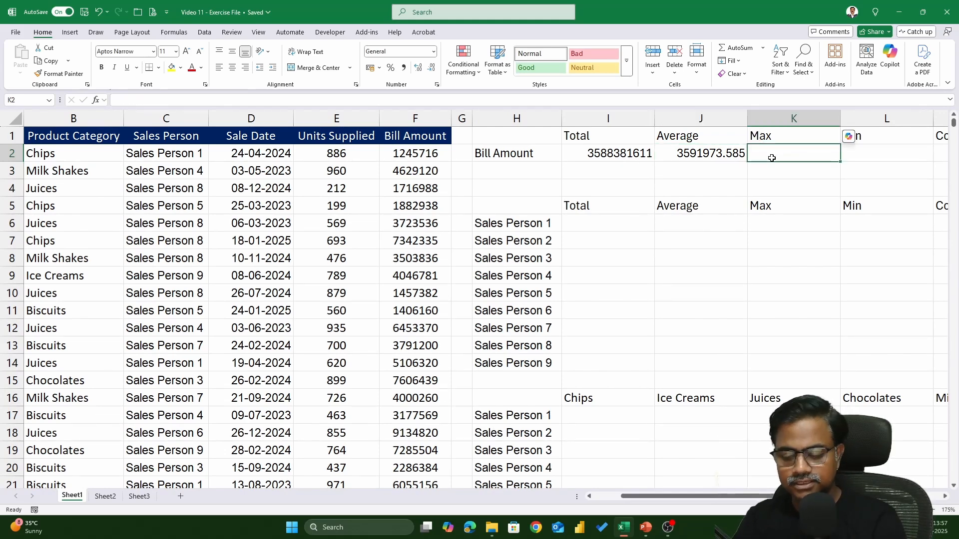
pyautogui.write('=')
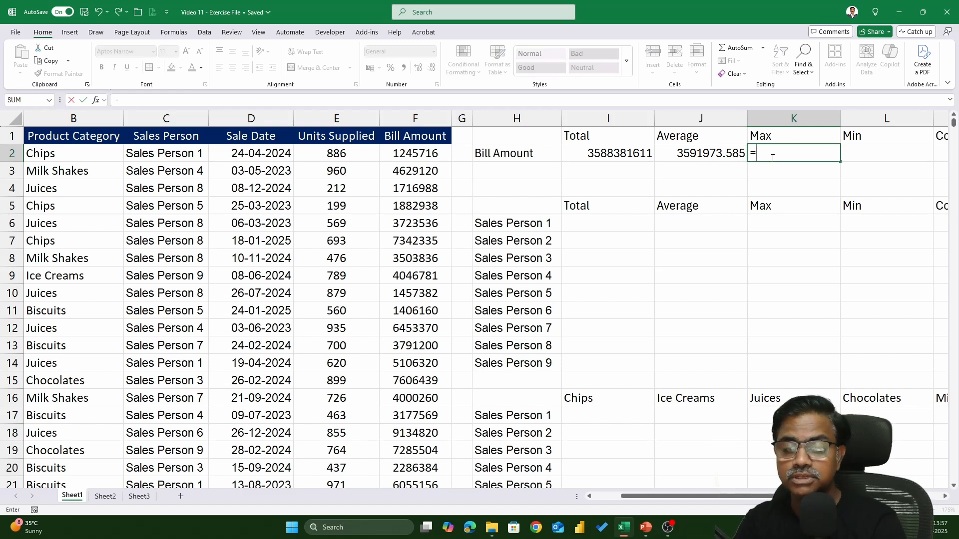
pyautogui.write('max')
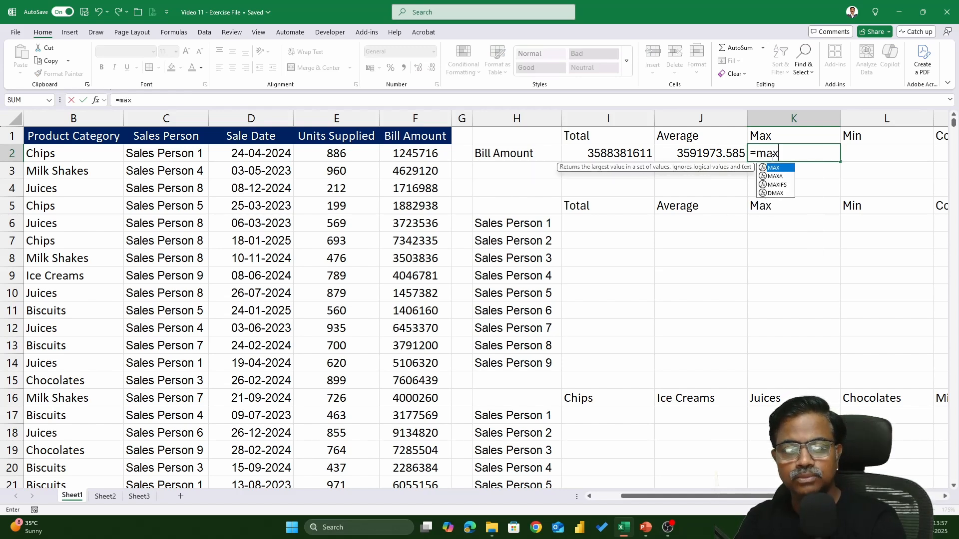
pyautogui.press('Tab')
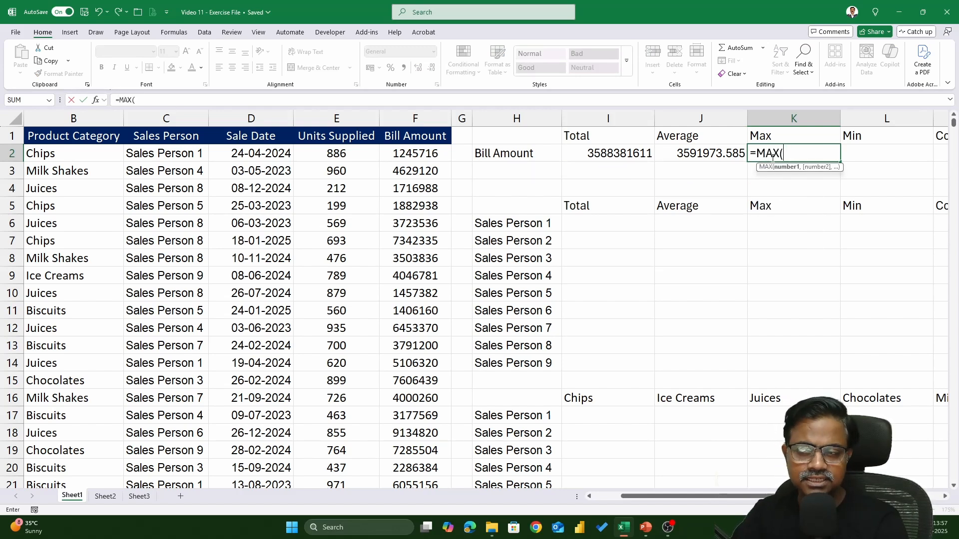
pyautogui.click(408, 154)
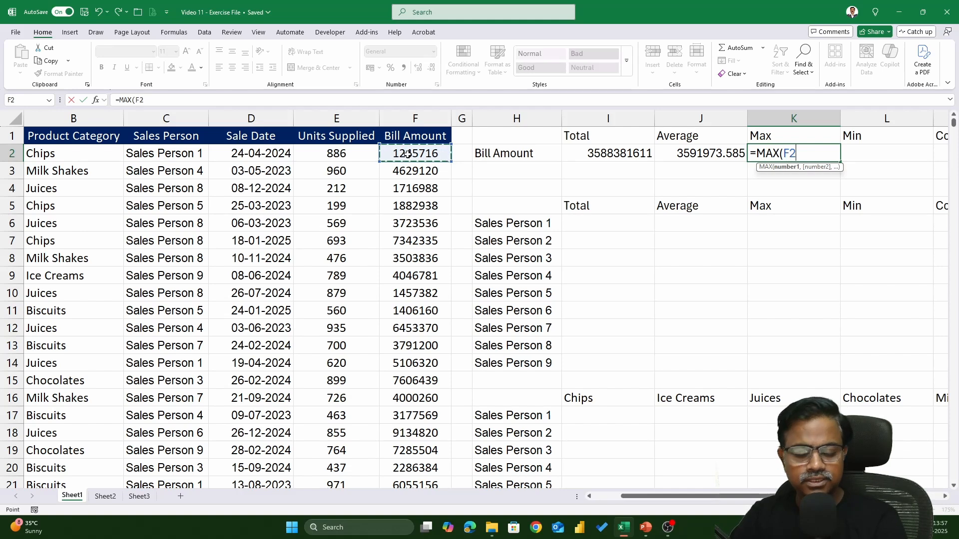
pyautogui.hotkey('ctrl', 'shift', 'Down')
pyautogui.press('Return')
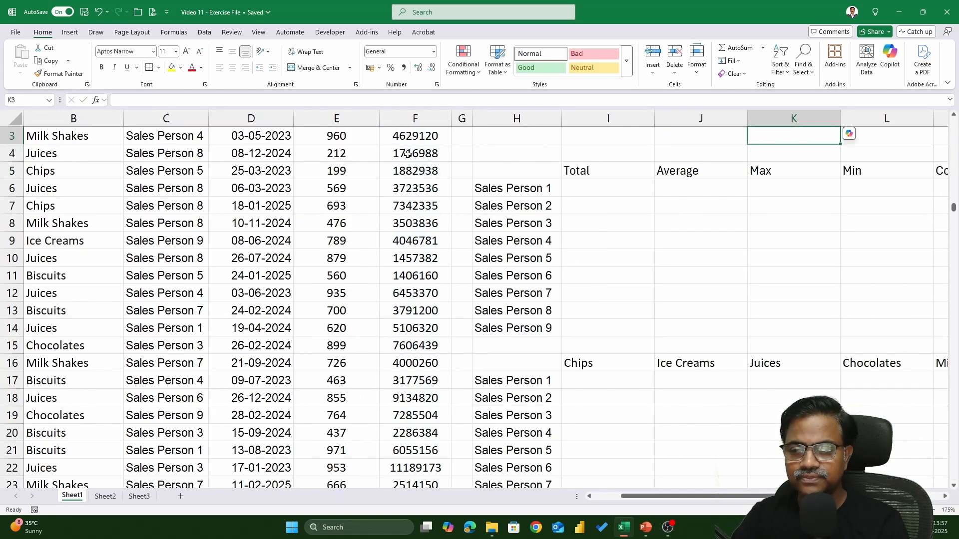
pyautogui.scroll(1, 407, 153)
pyautogui.click(789, 154)
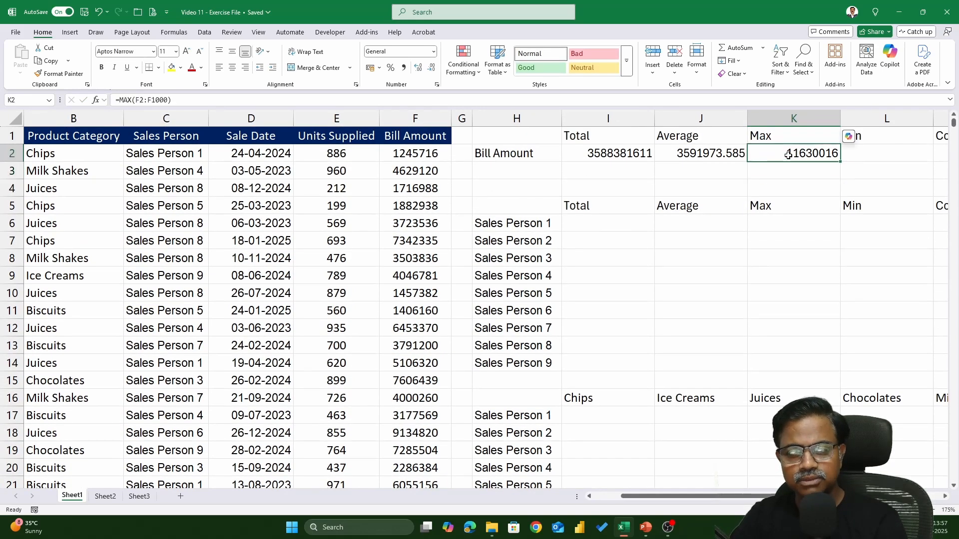
# Step: Calculate the minimum bill amount in L2 with =MIN(F2:F1000)
pyautogui.press('Right')
pyautogui.write('=')
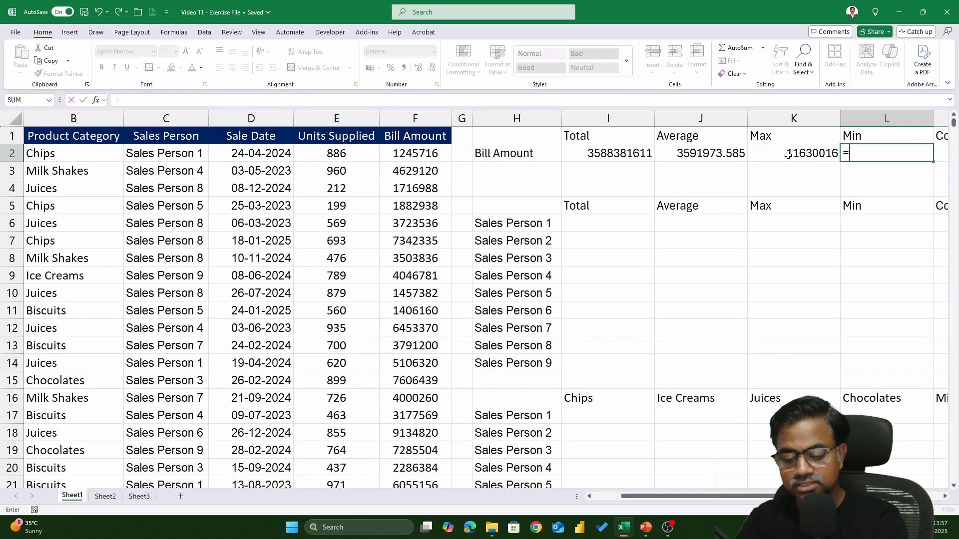
pyautogui.write('min')
pyautogui.press('Tab')
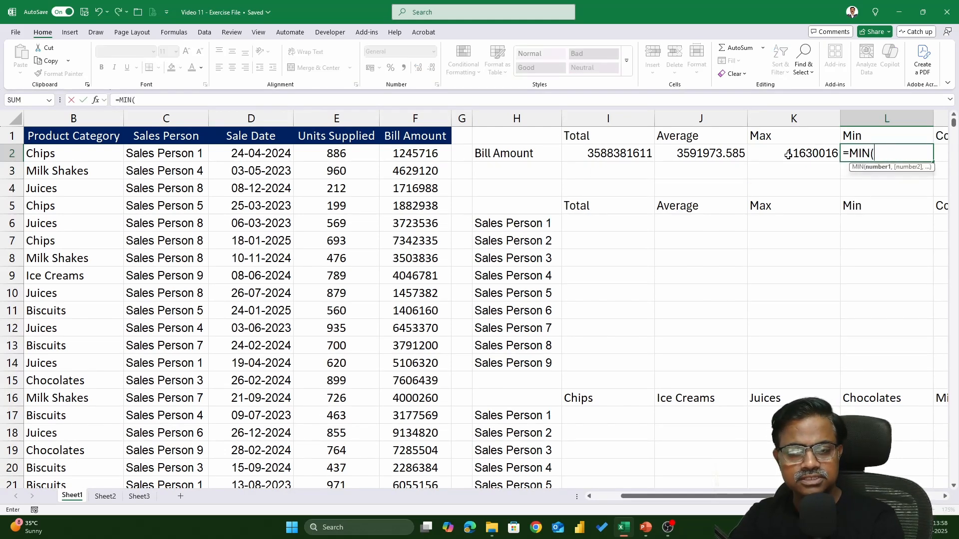
pyautogui.click(435, 156)
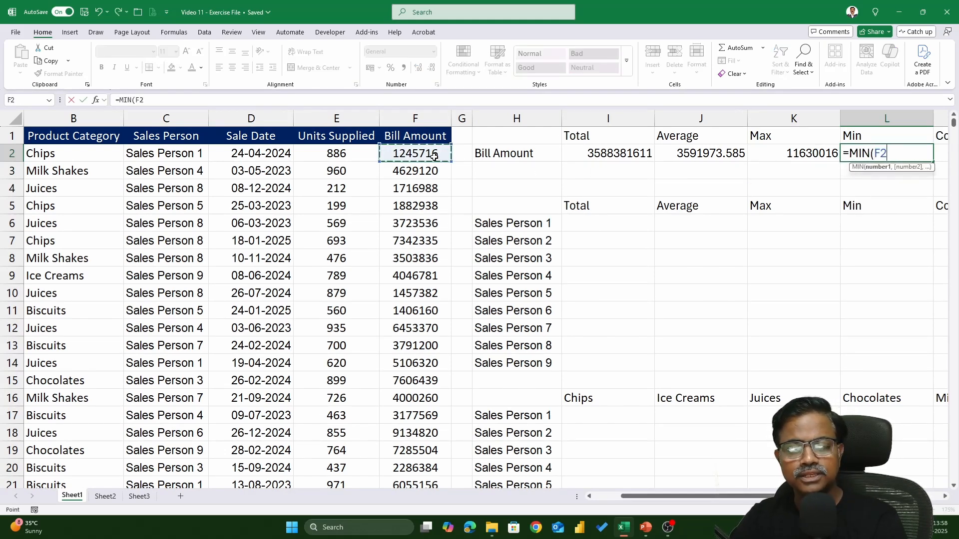
pyautogui.hotkey('ctrl', 'shift', 'Down')
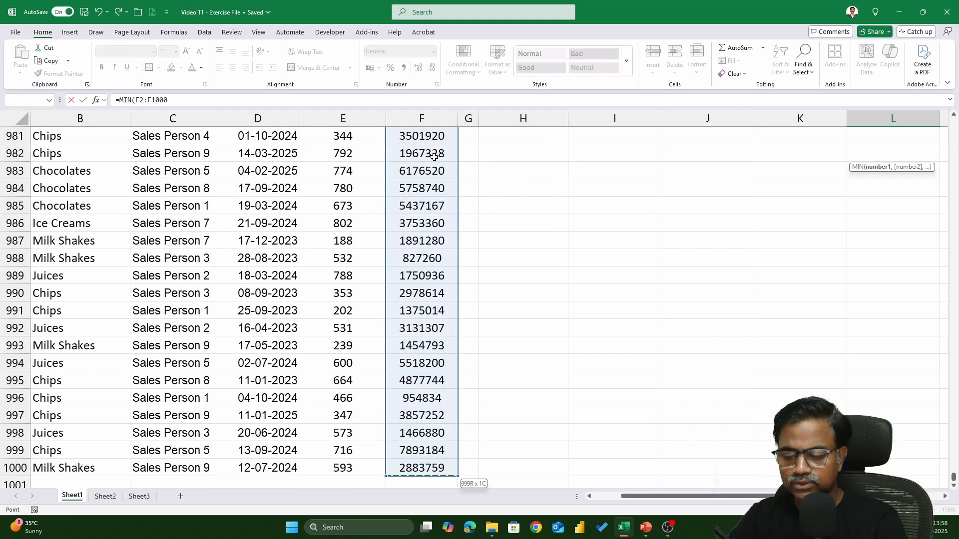
pyautogui.press('Tab')
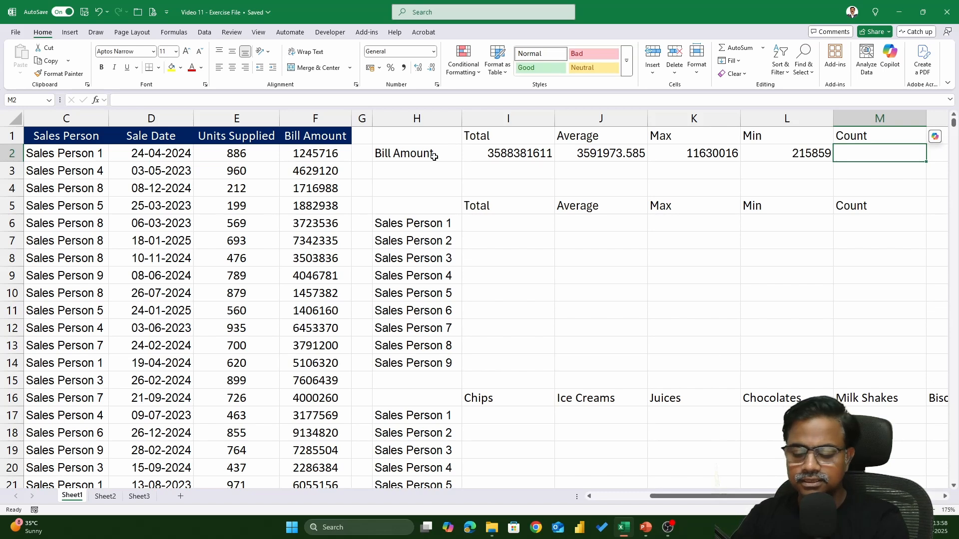
# Step: Count the bill amounts in M2 with =COUNT(F2:F1000)
pyautogui.write('=')
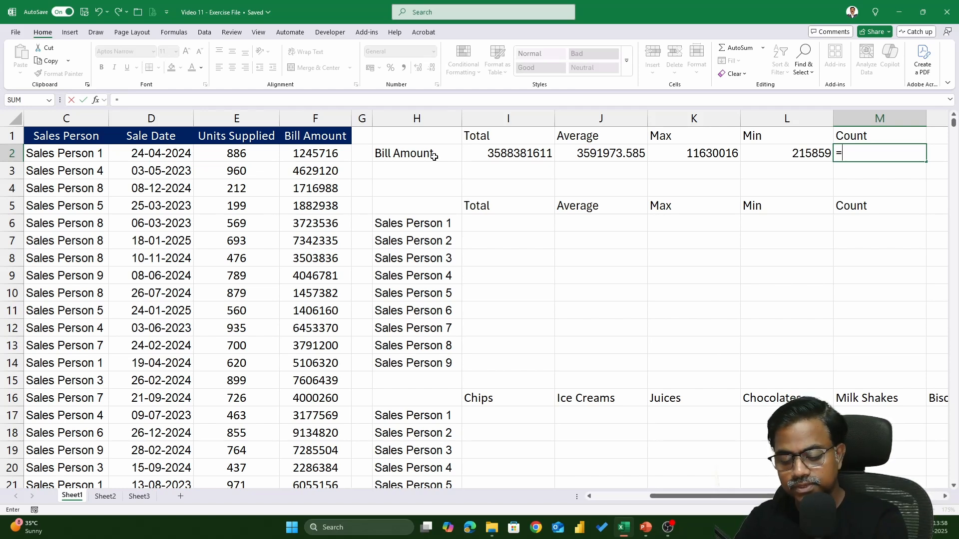
pyautogui.write('count')
pyautogui.press('Tab')
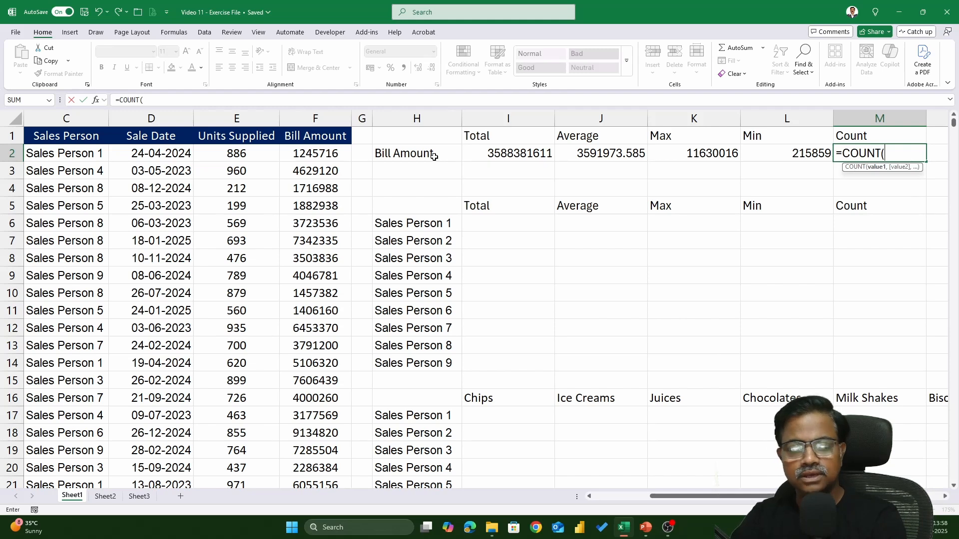
pyautogui.click(332, 157)
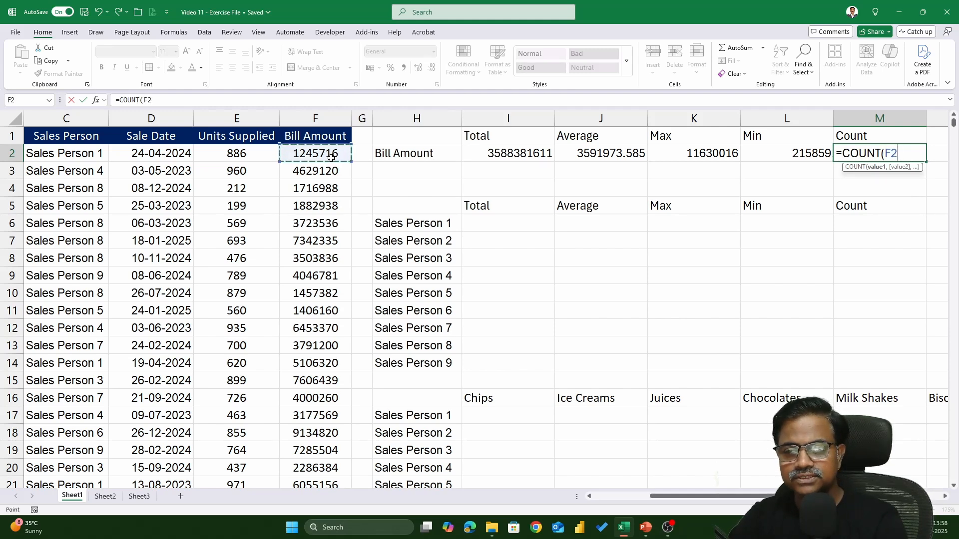
pyautogui.hotkey('ctrl', 'shift', 'Down')
pyautogui.press('Return')
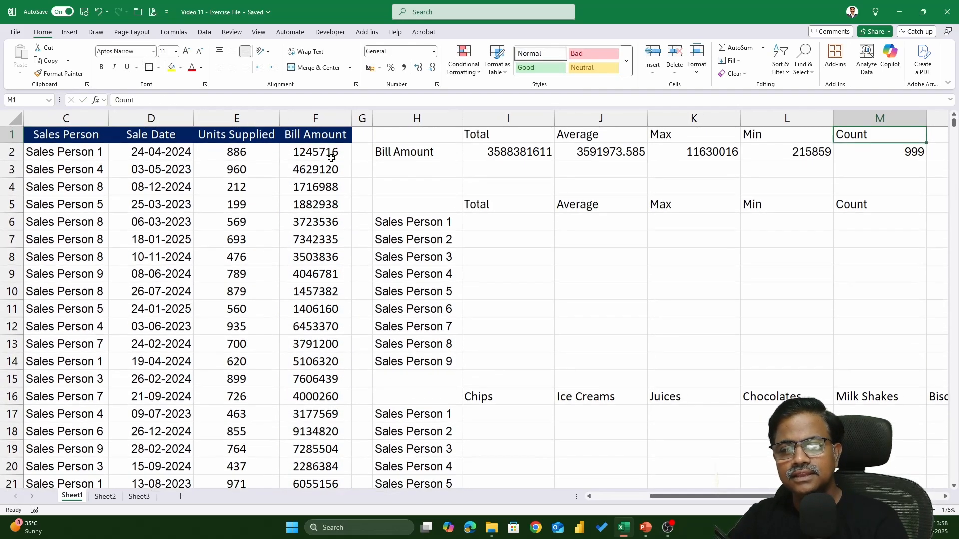
pyautogui.press('Up')
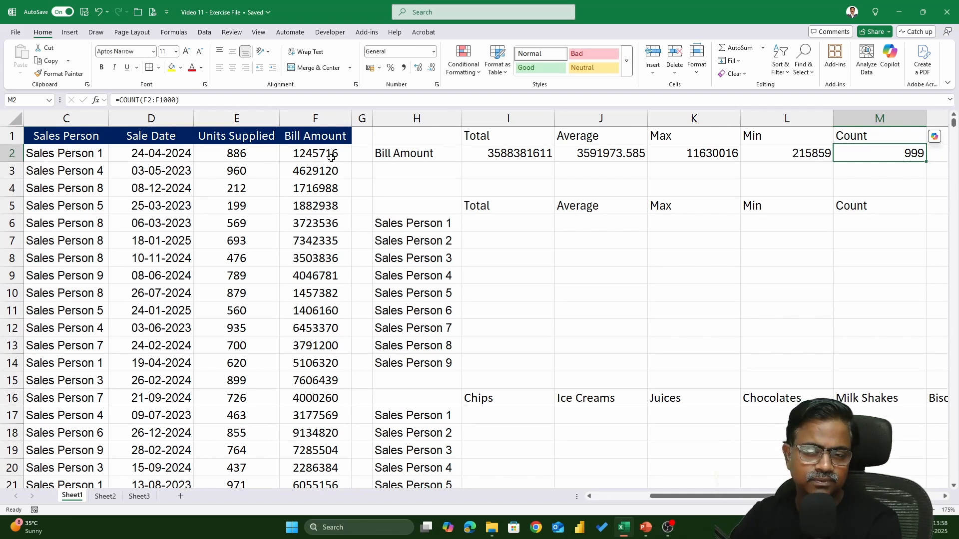
# Step: Review the formulas and results in the Bill Amount summary row, from the total in I2 to the count in M2
pyautogui.click(486, 158)
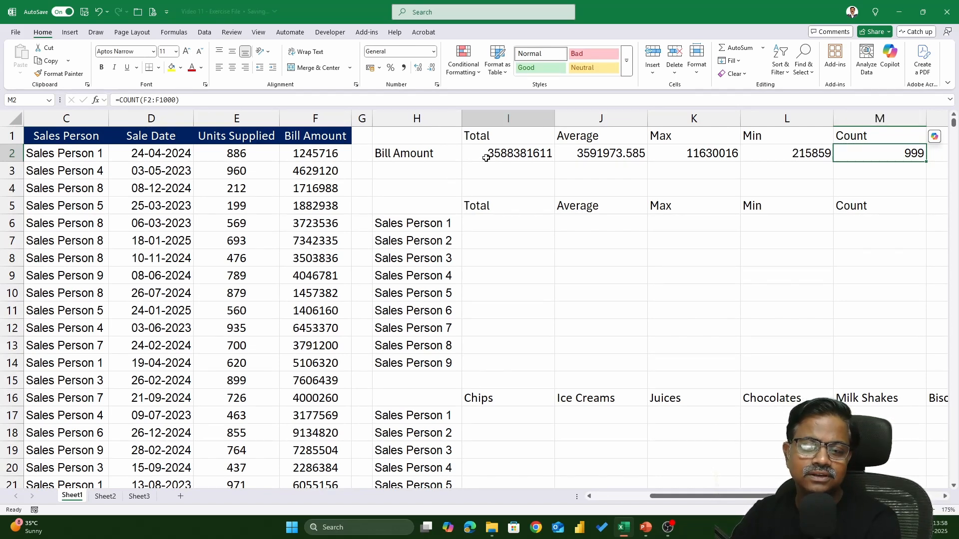
pyautogui.doubleClick(486, 158)
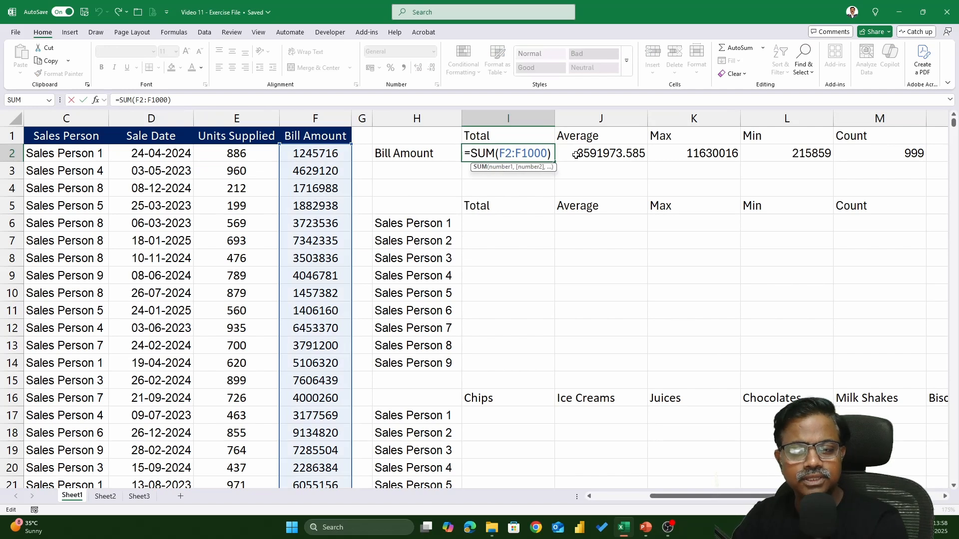
pyautogui.press('Escape')
pyautogui.moveTo(430, 152); pyautogui.dragTo(881, 156)
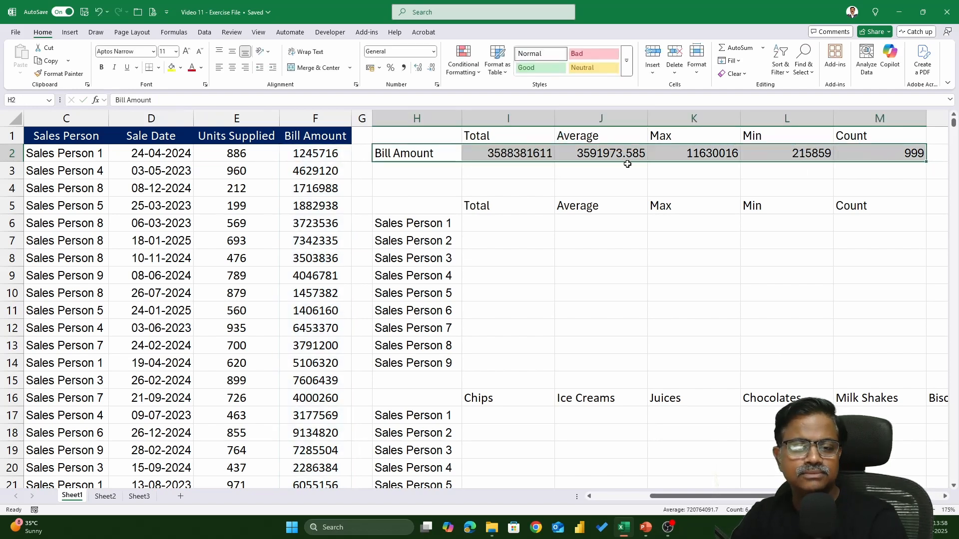
pyautogui.click(513, 153)
pyautogui.click(620, 151)
pyautogui.click(667, 151)
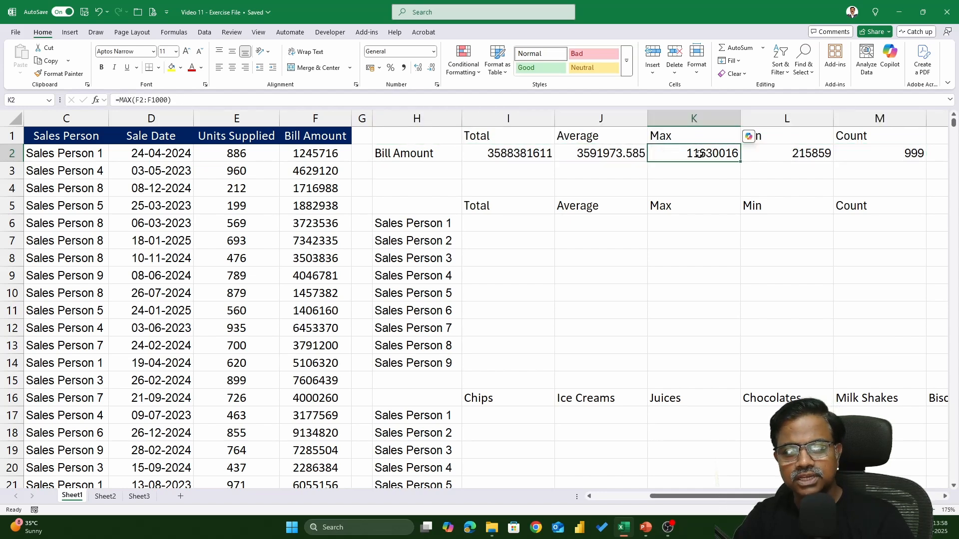
pyautogui.click(834, 153)
pyautogui.click(879, 154)
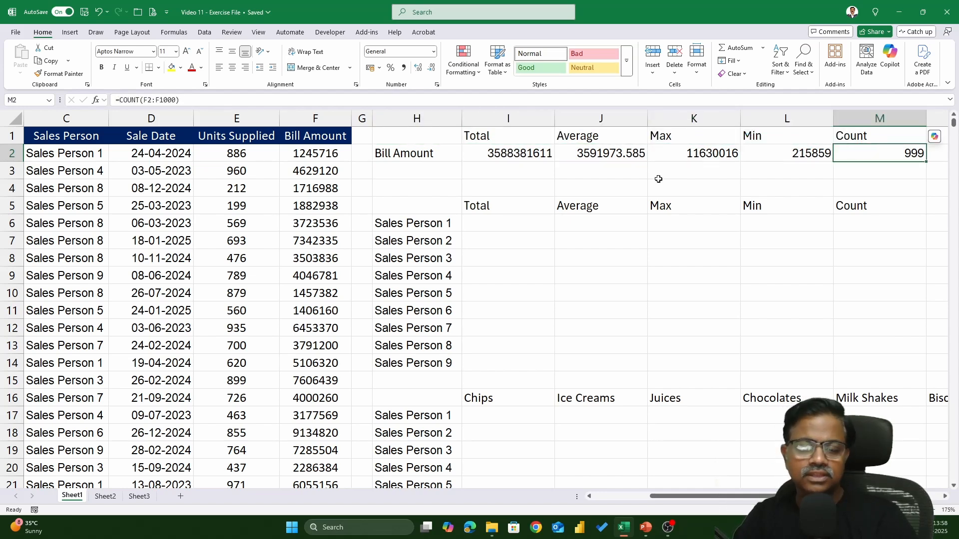
# Step: Format the total, average, max and min in I2:L2 as currency and widen columns I, J and K to fit
pyautogui.moveTo(508, 155); pyautogui.dragTo(774, 156)
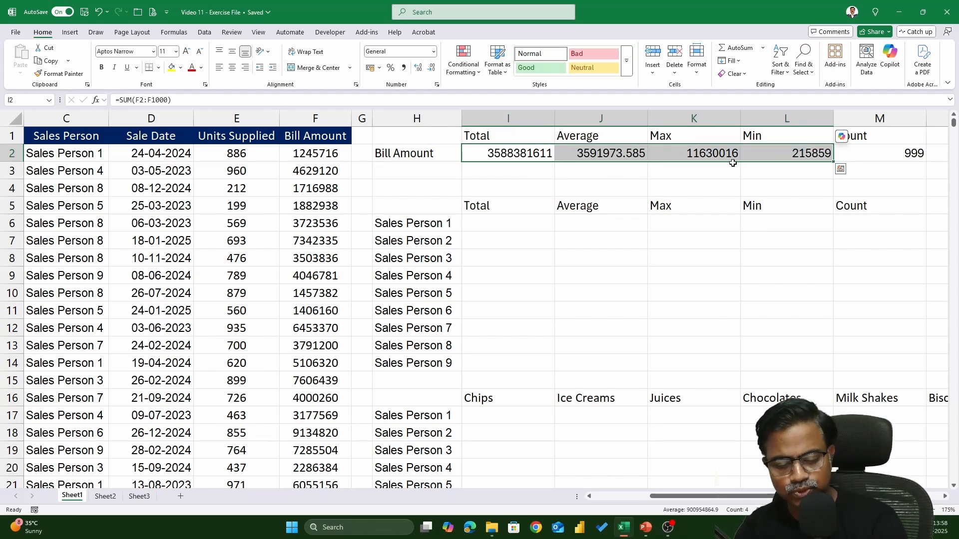
pyautogui.hotkey('ctrl', 'shift', '4')
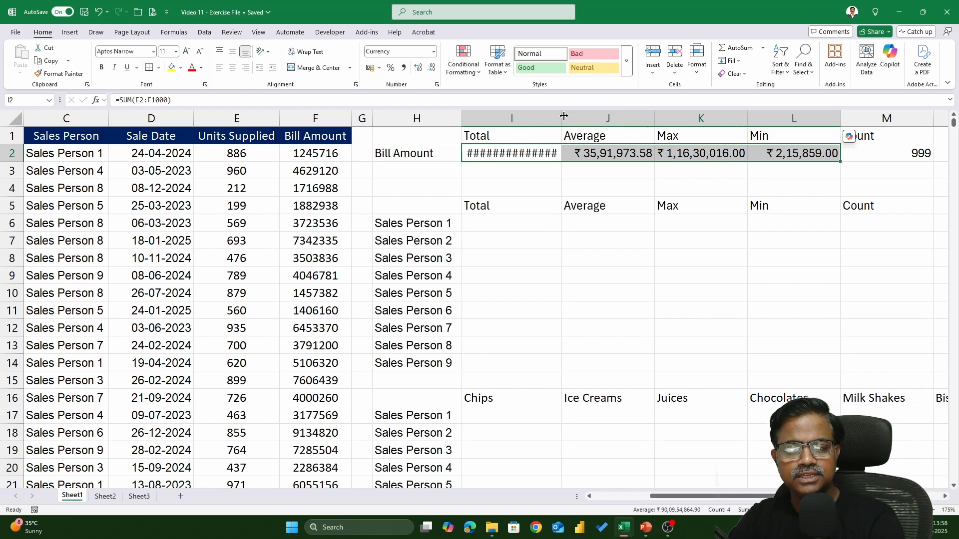
pyautogui.moveTo(557, 116); pyautogui.dragTo(577, 116)
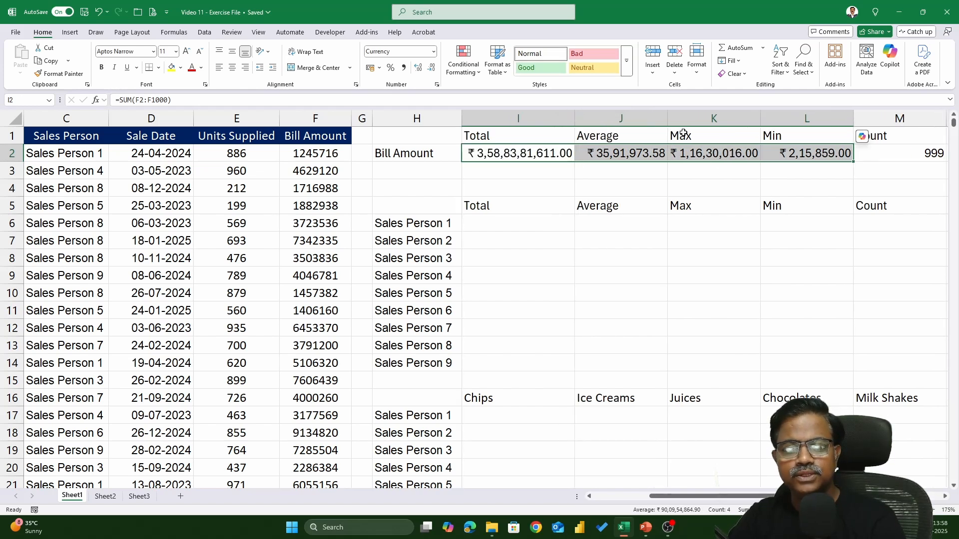
pyautogui.moveTo(668, 118); pyautogui.dragTo(673, 118)
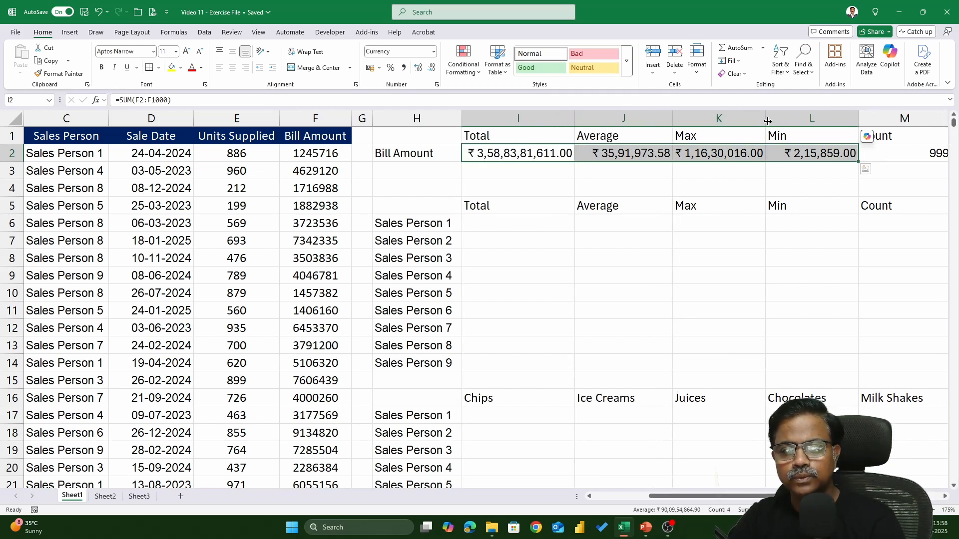
pyautogui.moveTo(766, 118); pyautogui.dragTo(768, 119)
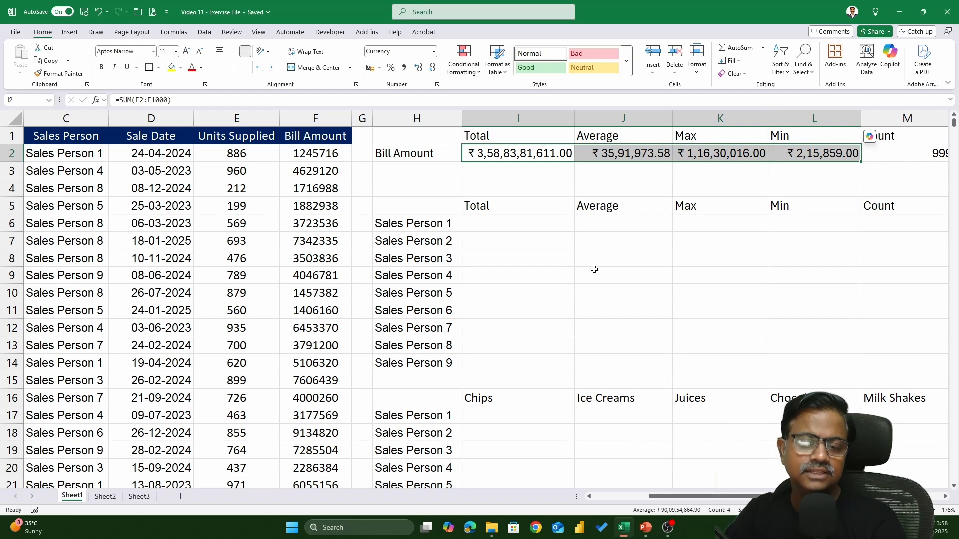
# Step: Start a SUMIF formula in I6 for Sales Person 1's total, using C2:C1000 as the range to check
pyautogui.click(524, 228)
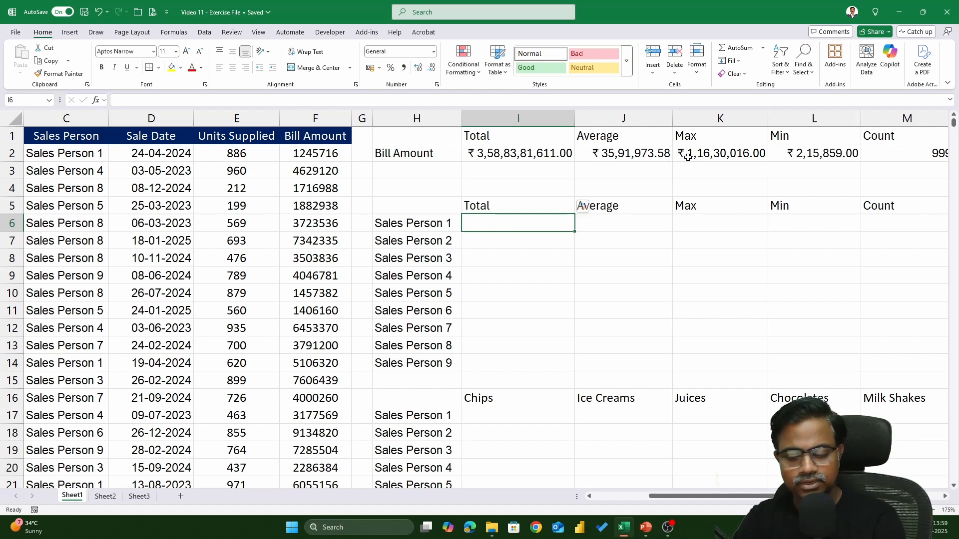
pyautogui.write('=')
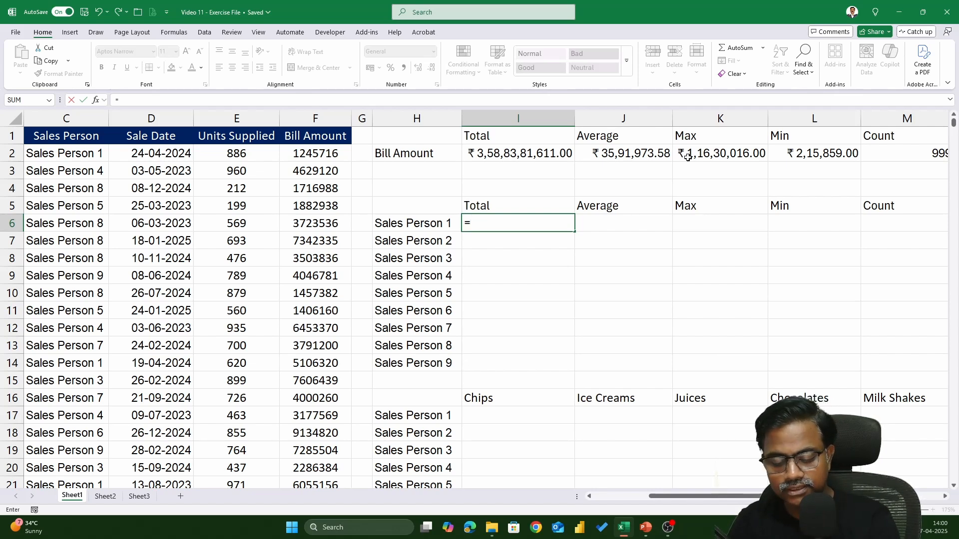
pyautogui.write('SUMIF')
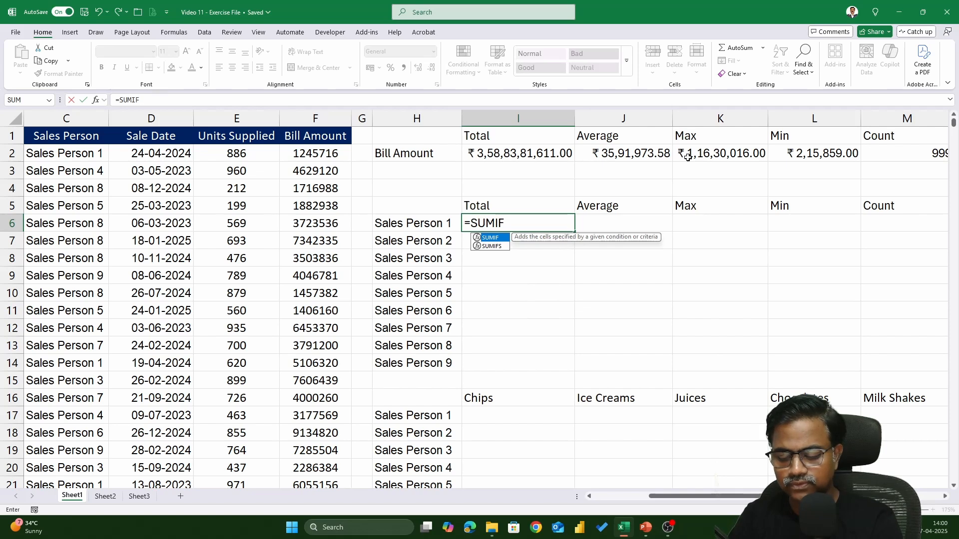
pyautogui.write('(')
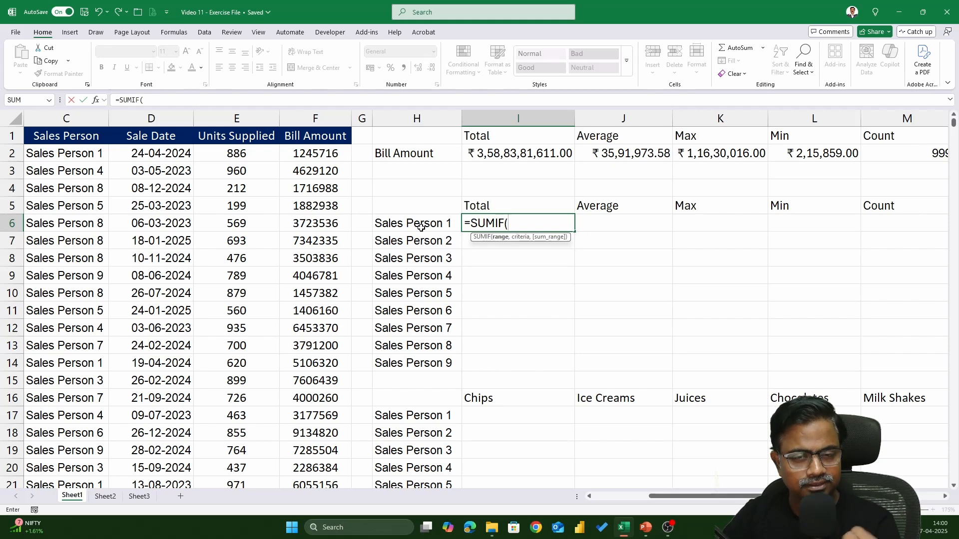
pyautogui.moveTo(726, 503); pyautogui.dragTo(670, 503)
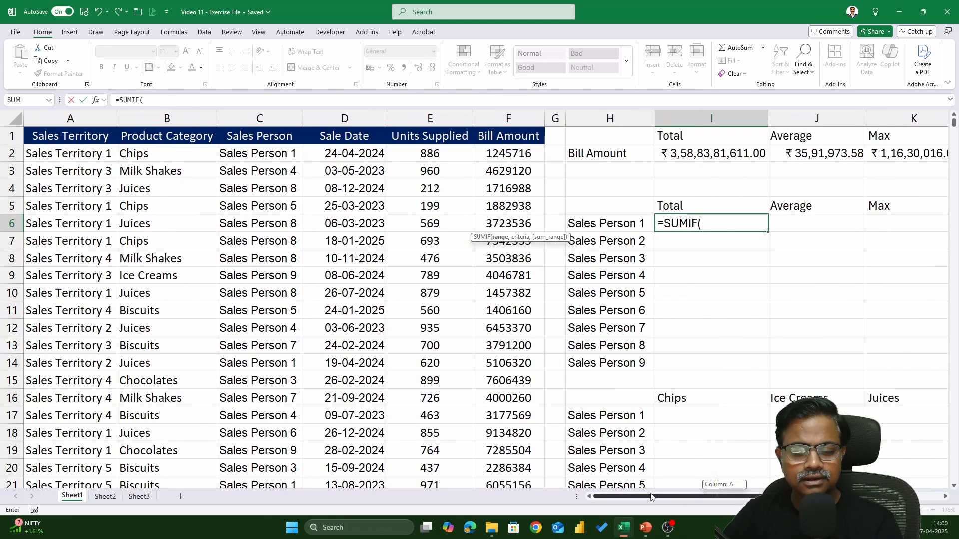
pyautogui.click(274, 153)
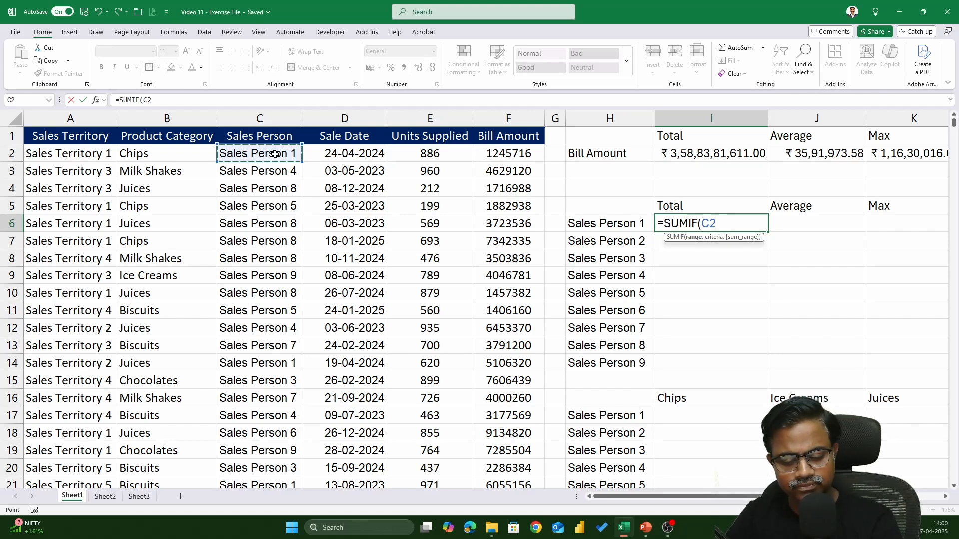
pyautogui.hotkey('ctrl', 'shift', 'Down')
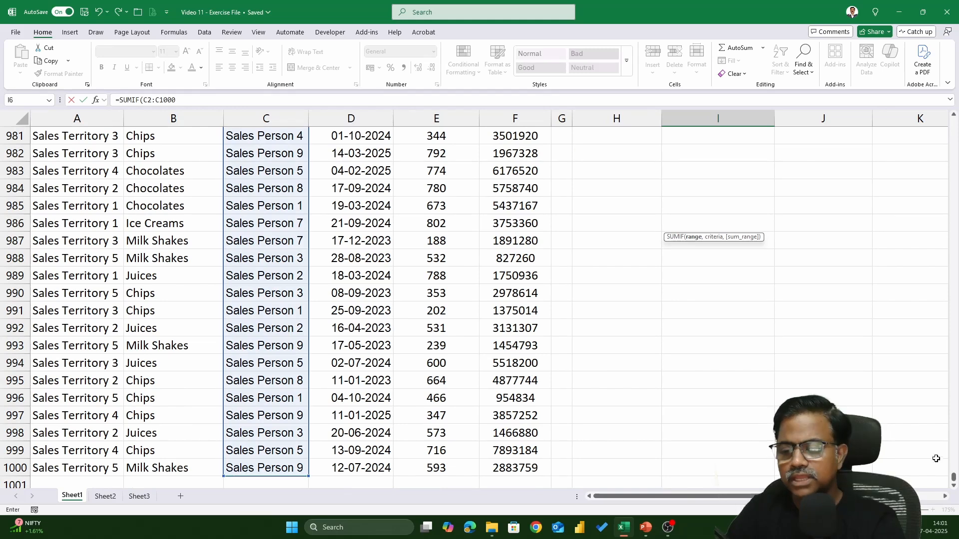
pyautogui.moveTo(954, 477); pyautogui.dragTo(954, 123)
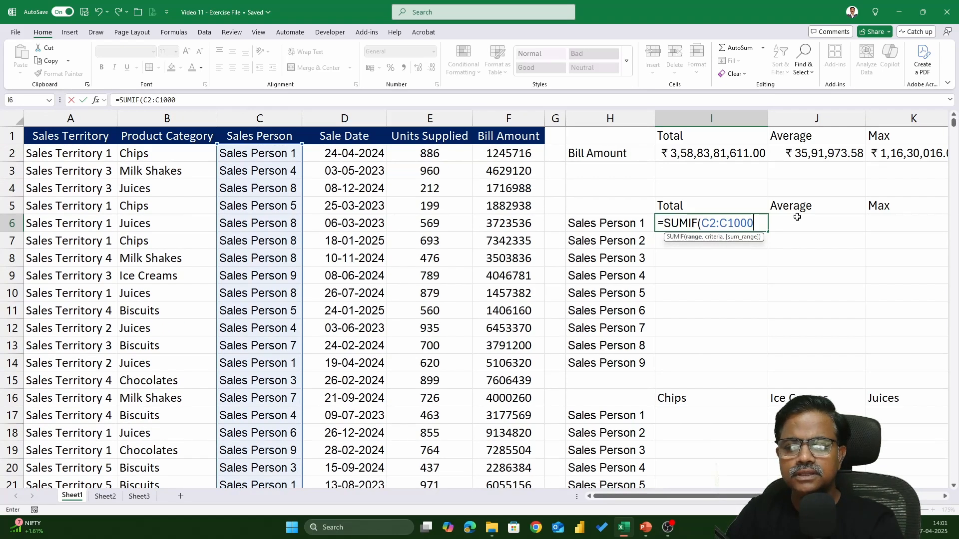
# Step: Complete the I6 formula with H6 as the criteria and F2:F1000 as the sum range, and clear the cell again
pyautogui.write(',')
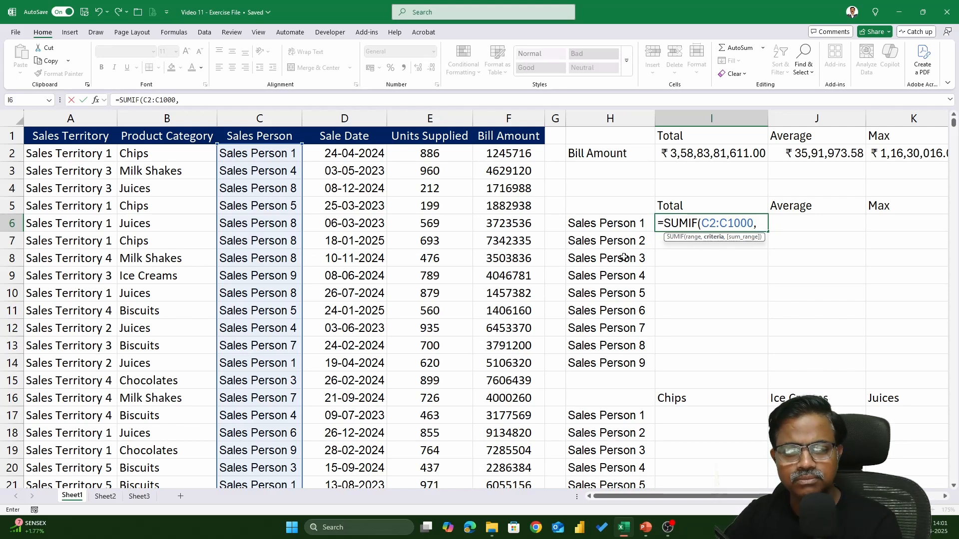
pyautogui.click(611, 225)
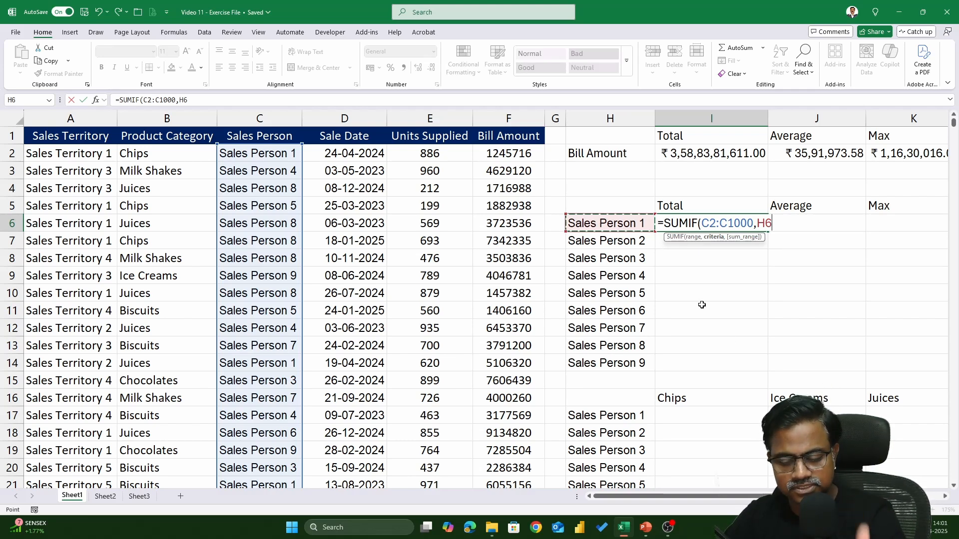
pyautogui.write(',')
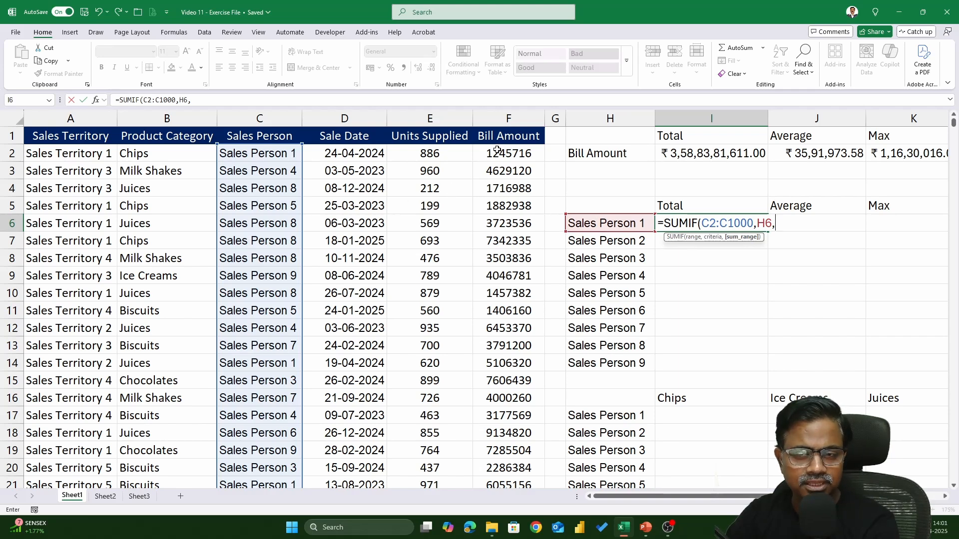
pyautogui.click(512, 155)
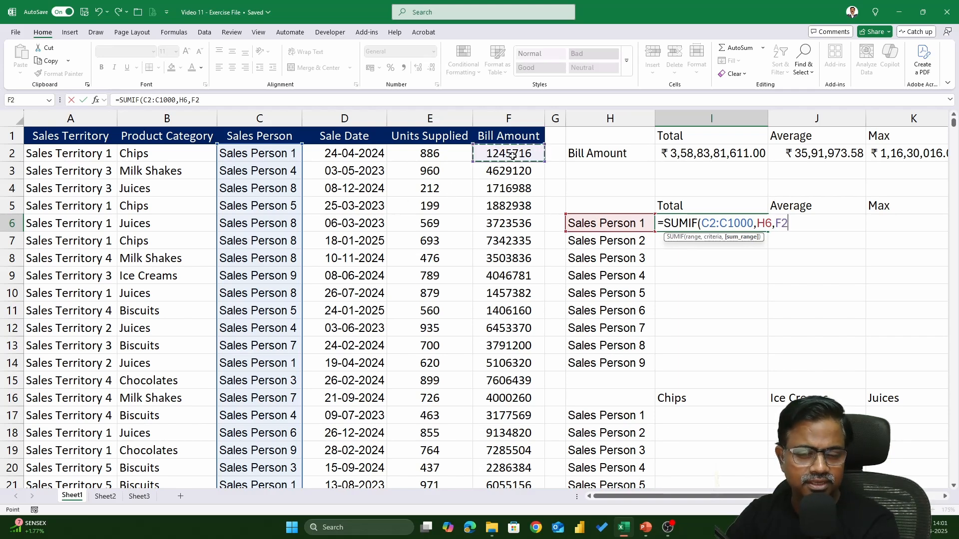
pyautogui.hotkey('ctrl', 'shift', 'Down')
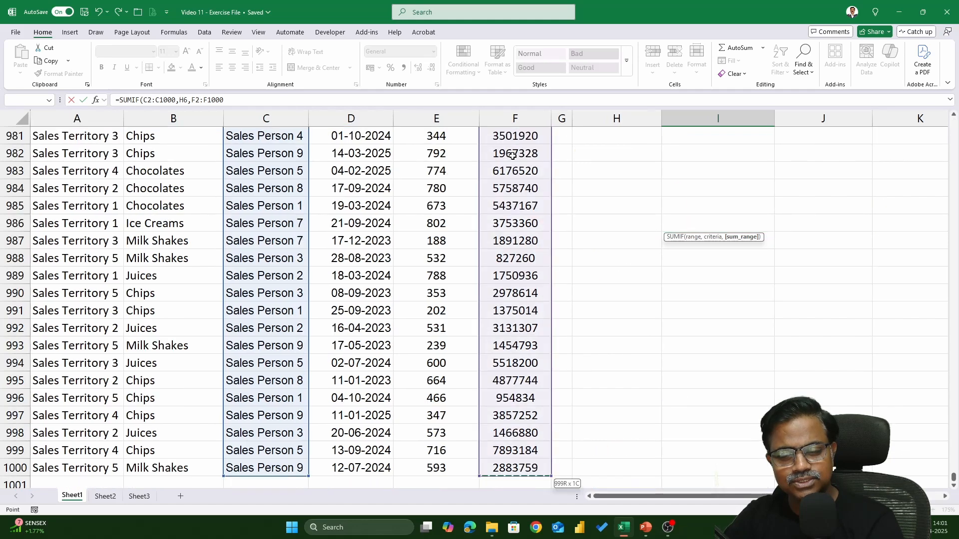
pyautogui.moveTo(953, 479); pyautogui.dragTo(953, 122)
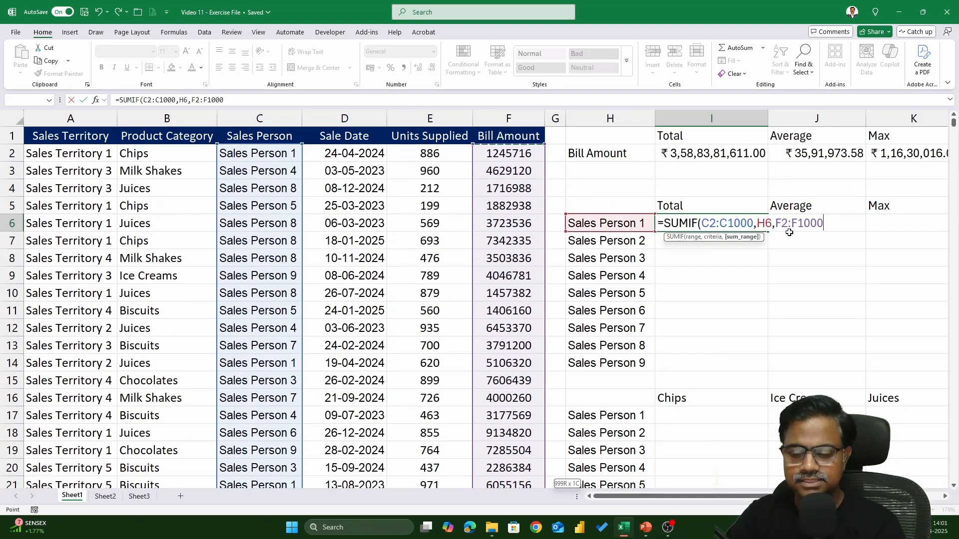
pyautogui.write(')')
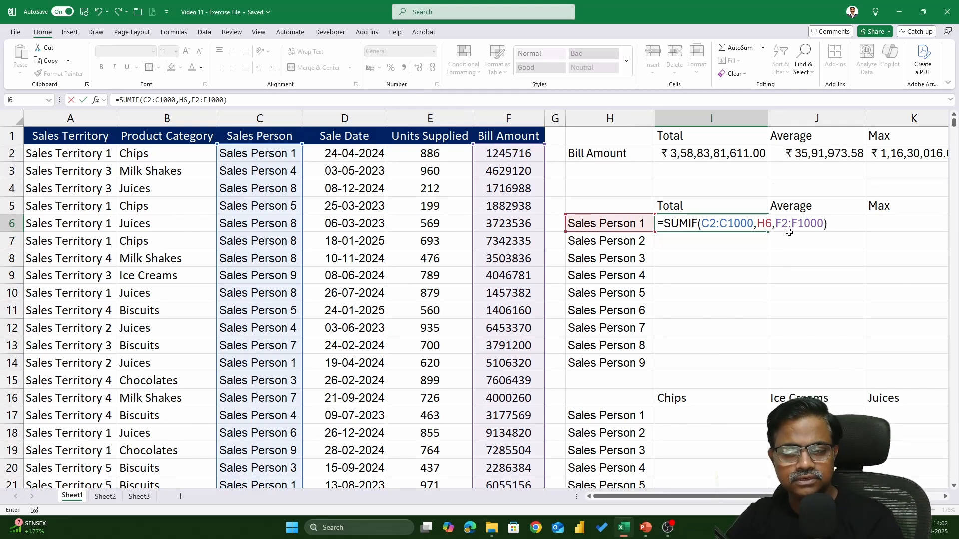
pyautogui.press('Return')
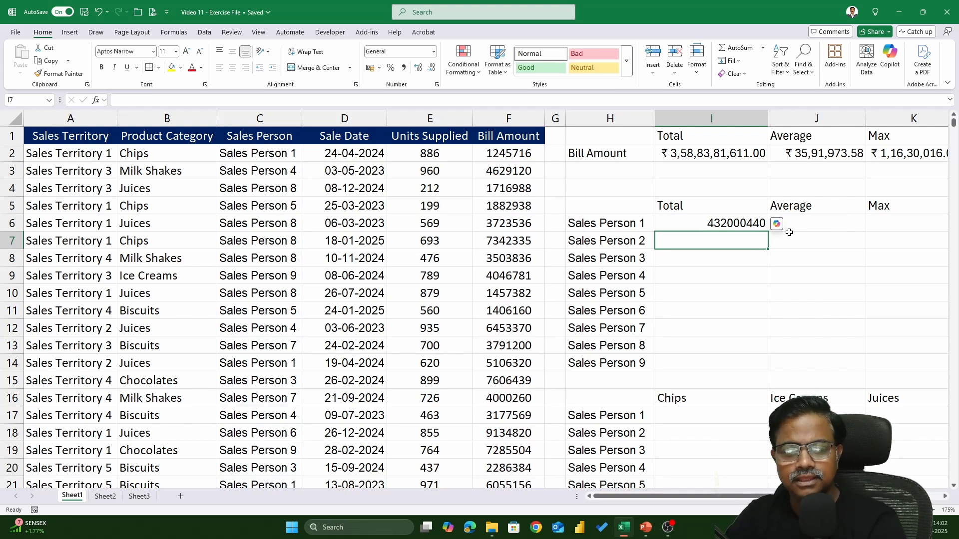
pyautogui.press('Up')
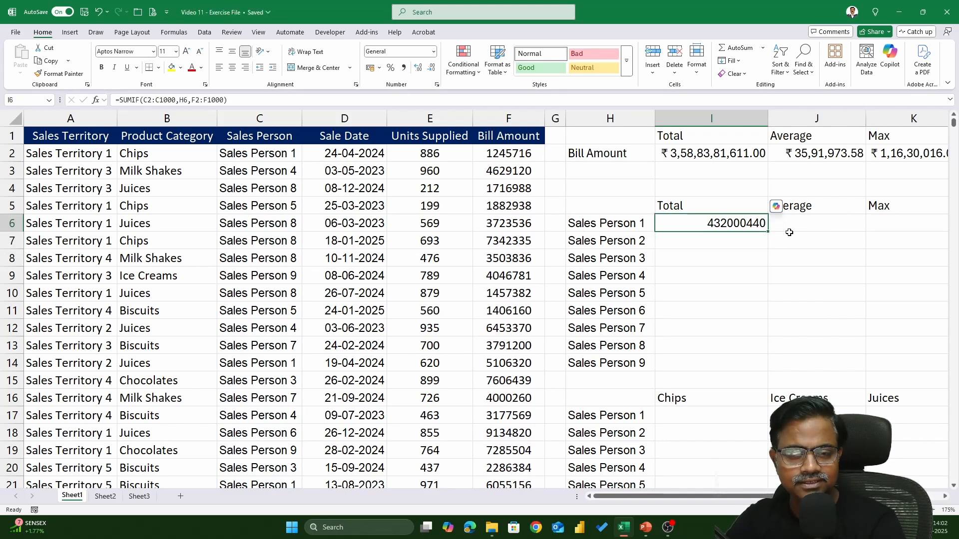
pyautogui.press('Delete')
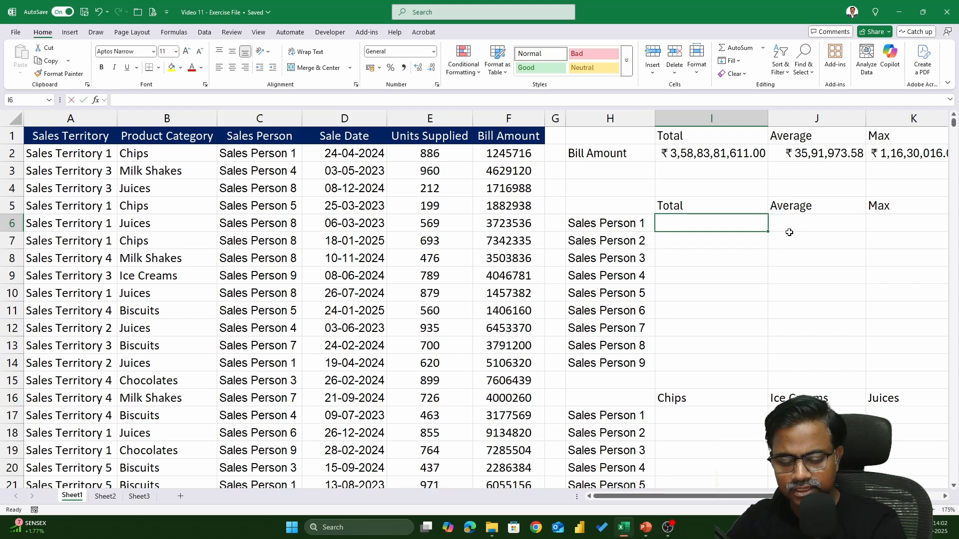
# Step: Total Sales Person 1's bill amounts in I6 with =SUMIF(C2:C1000,H6,F2:F1000)
pyautogui.write('=SUMIF(')
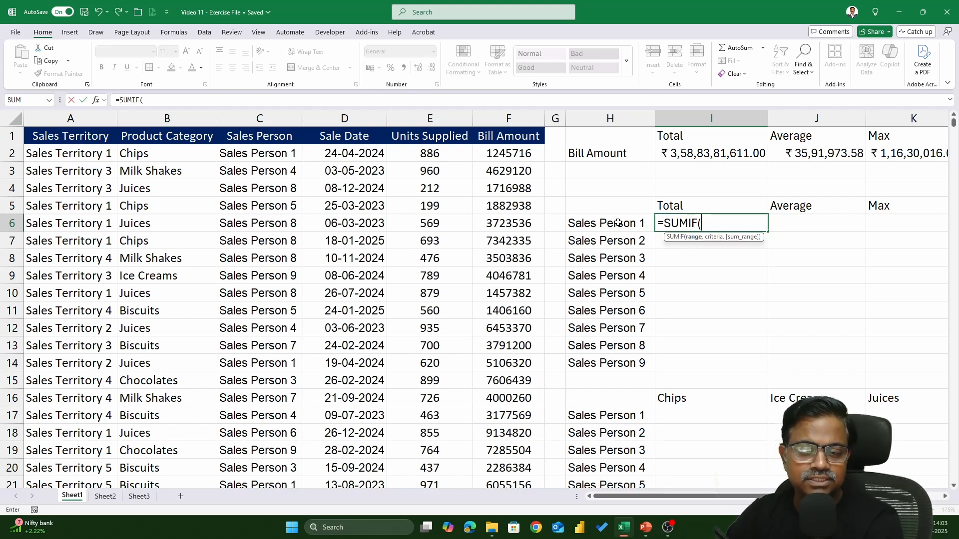
pyautogui.click(284, 155)
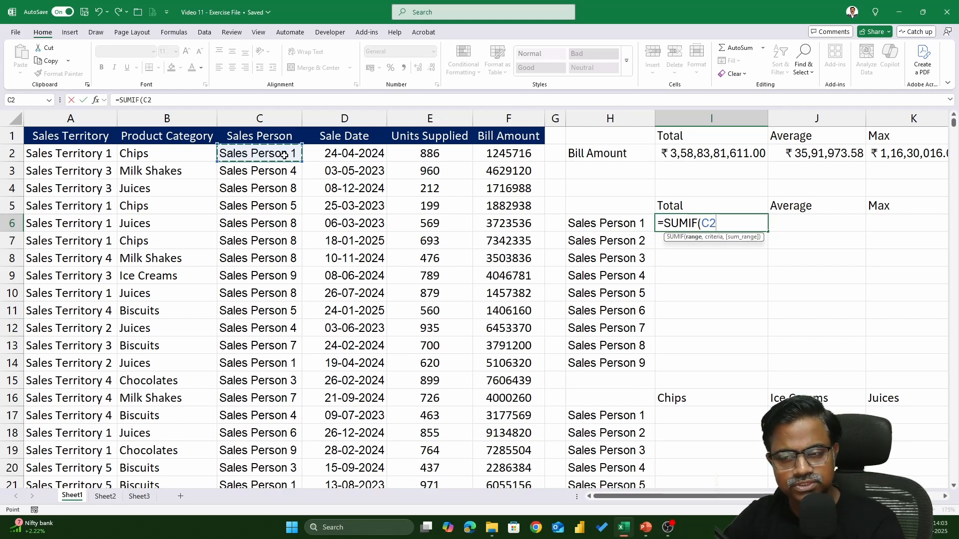
pyautogui.hotkey('ctrl', 'shift', 'Down')
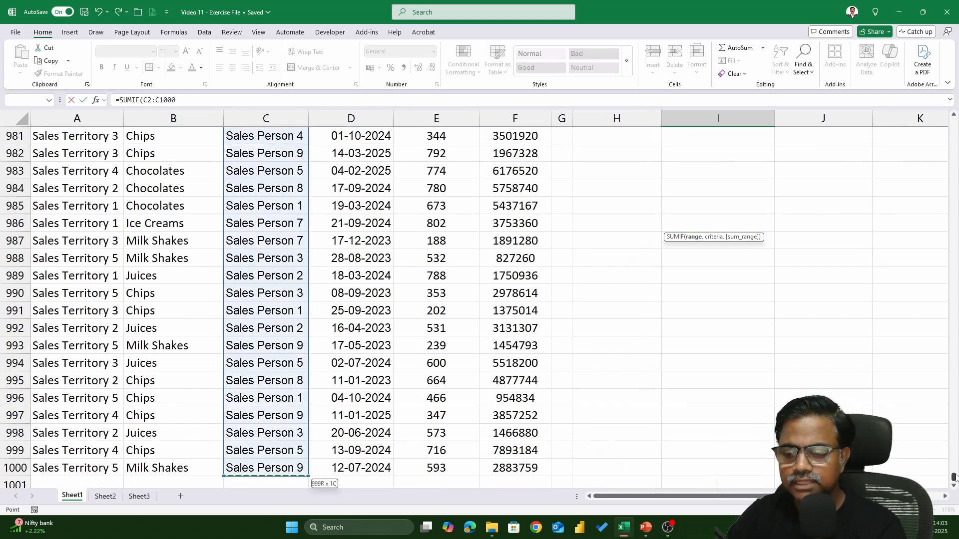
pyautogui.moveTo(954, 477); pyautogui.dragTo(954, 122)
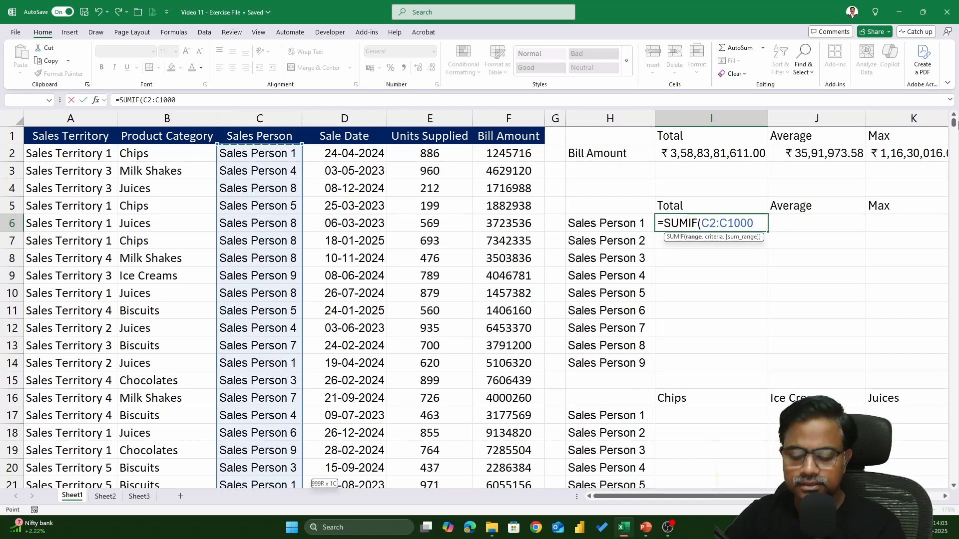
pyautogui.write(',')
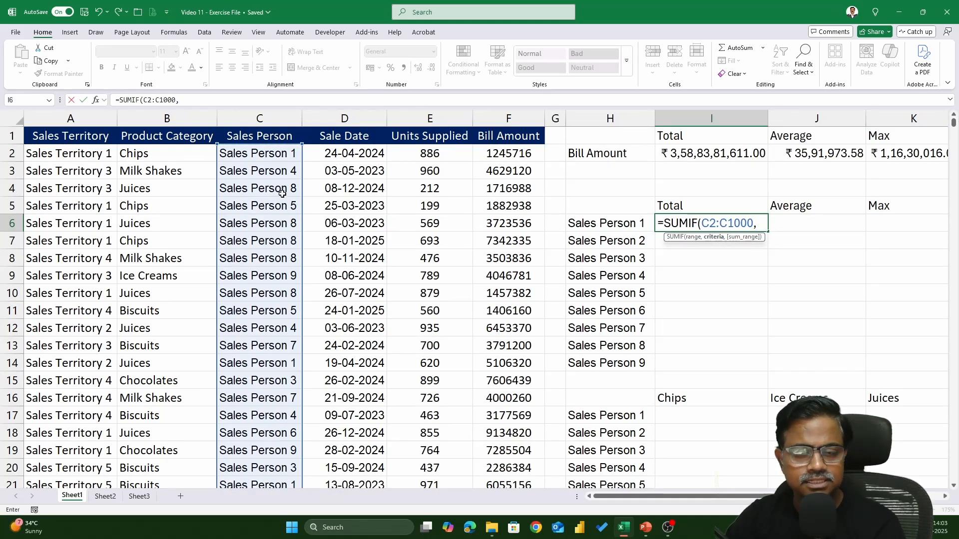
pyautogui.click(610, 225)
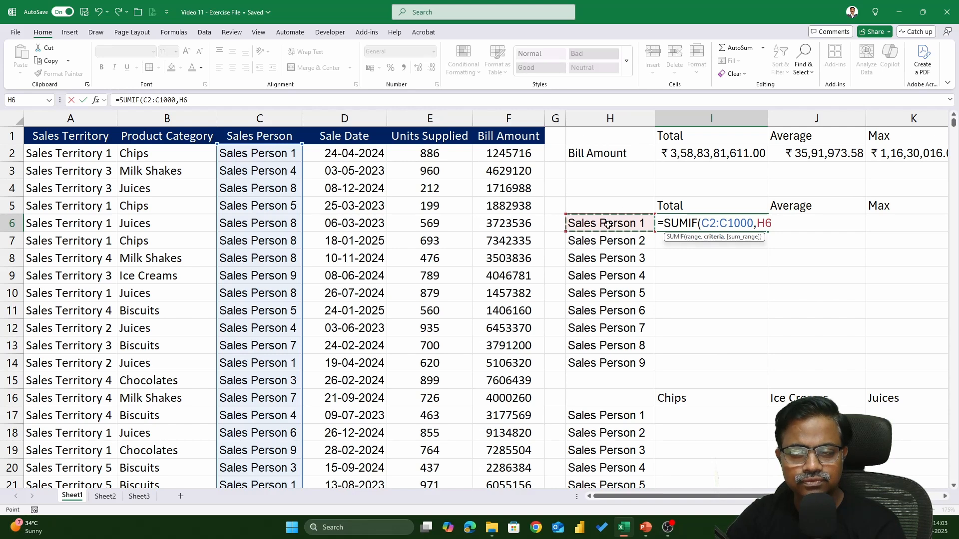
pyautogui.write(',')
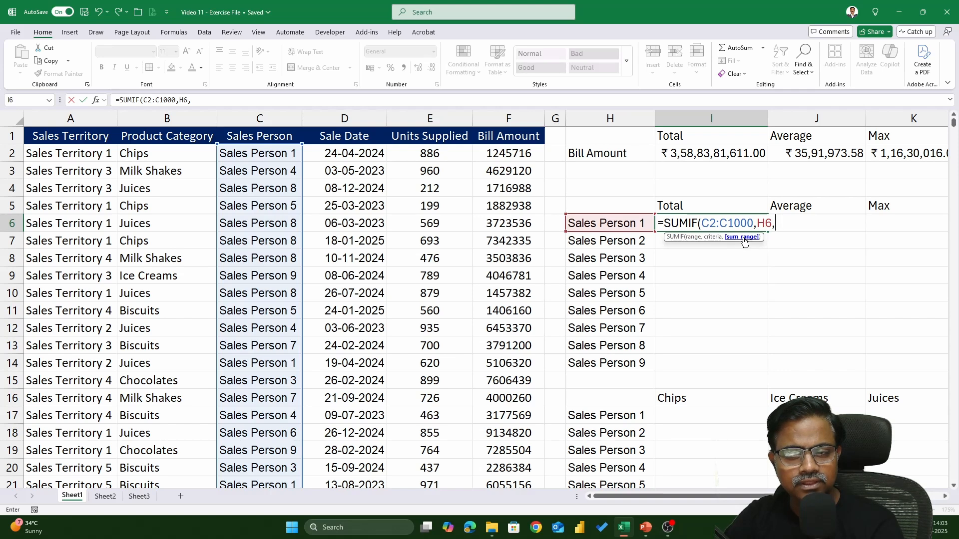
pyautogui.click(515, 154)
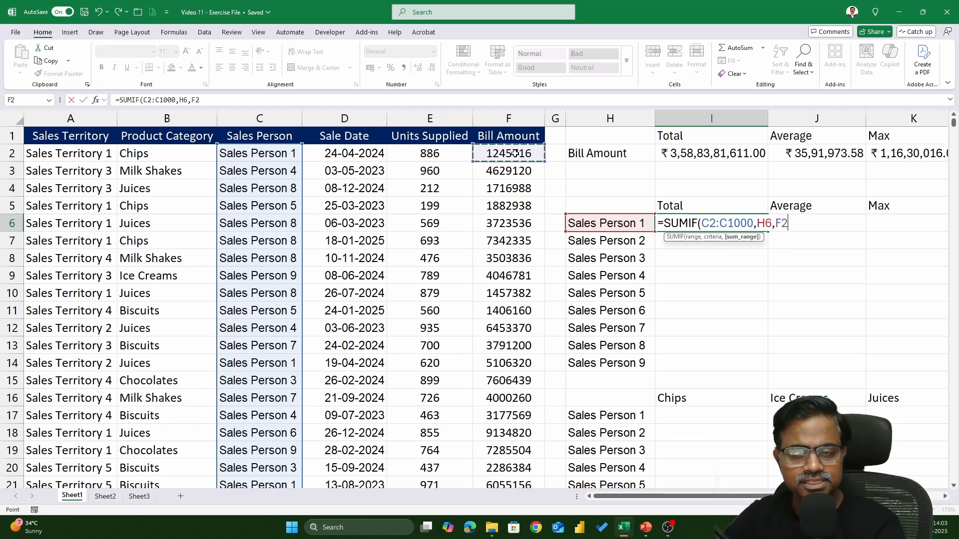
pyautogui.hotkey('ctrl', 'shift', 'Down')
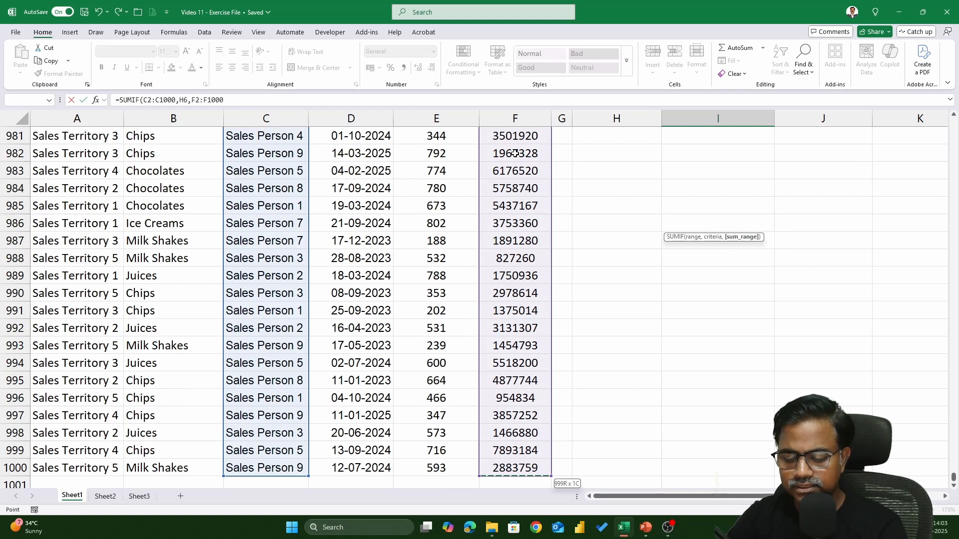
pyautogui.press('Return')
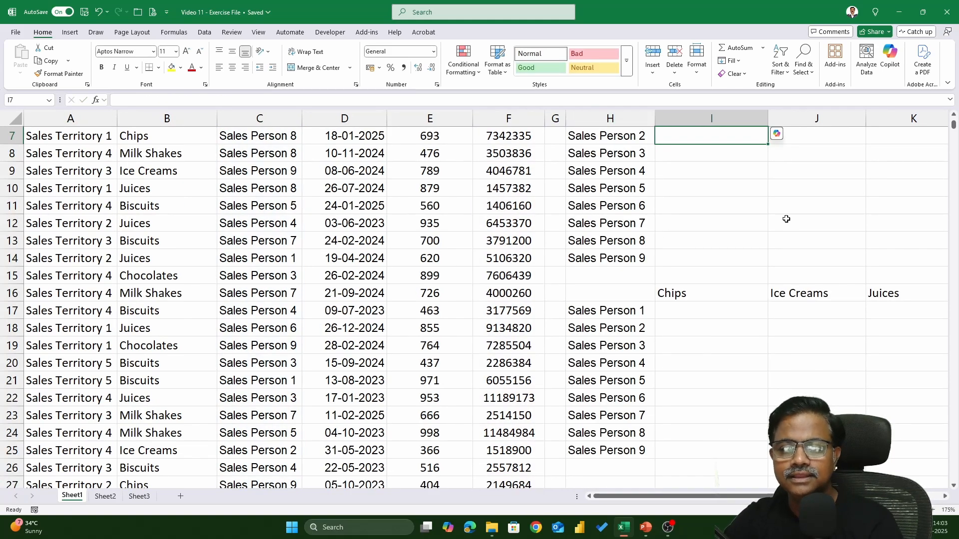
# Step: Make both ranges in the I6 SUMIF formula absolute, as $C$2:$C$1000 and $F$2:$F$1000, leaving H6 relative
pyautogui.doubleClick(748, 224)
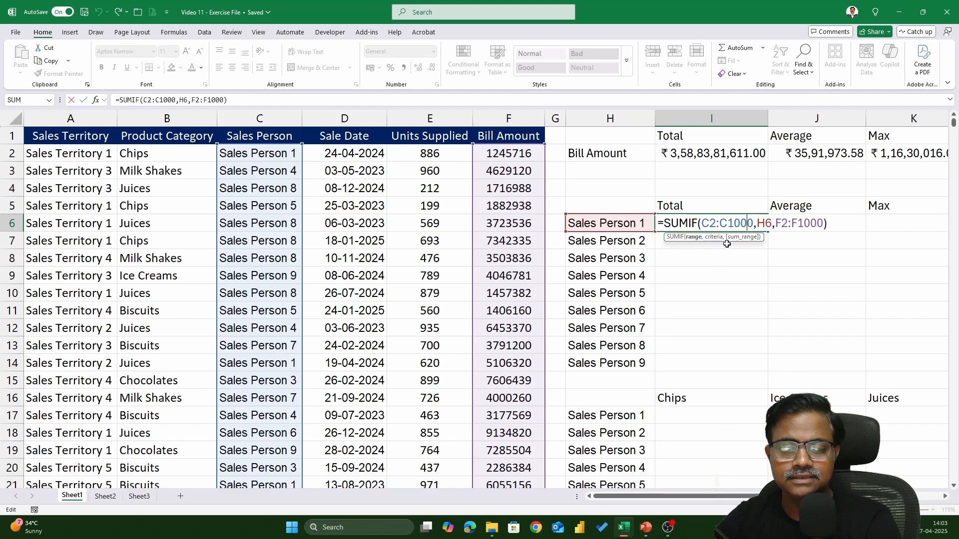
pyautogui.moveTo(704, 224)
pyautogui.mouseDown()
pyautogui.moveTo(753, 223)
pyautogui.moveTo(703, 224)
pyautogui.mouseUp()
pyautogui.doubleClick(744, 223)
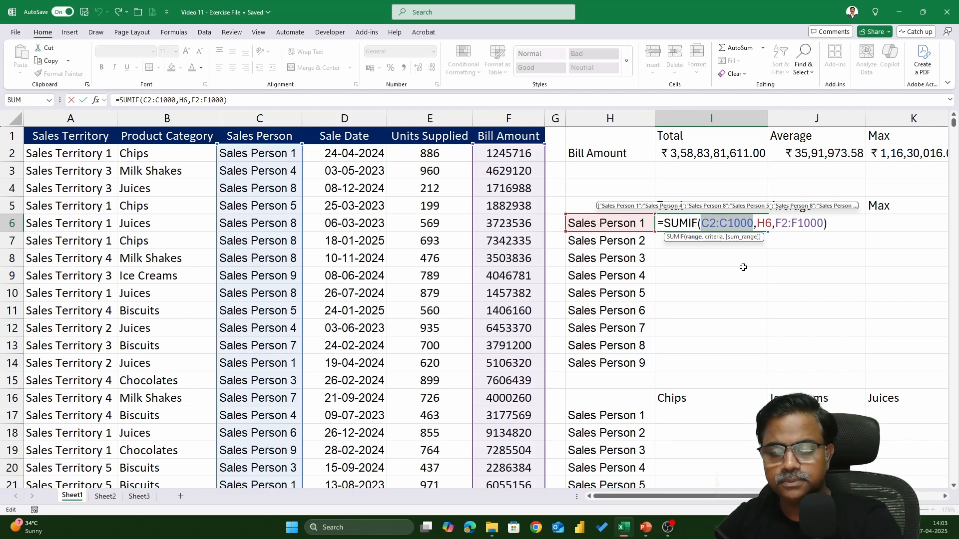
pyautogui.press('F4')
pyautogui.moveTo(802, 223); pyautogui.dragTo(849, 224)
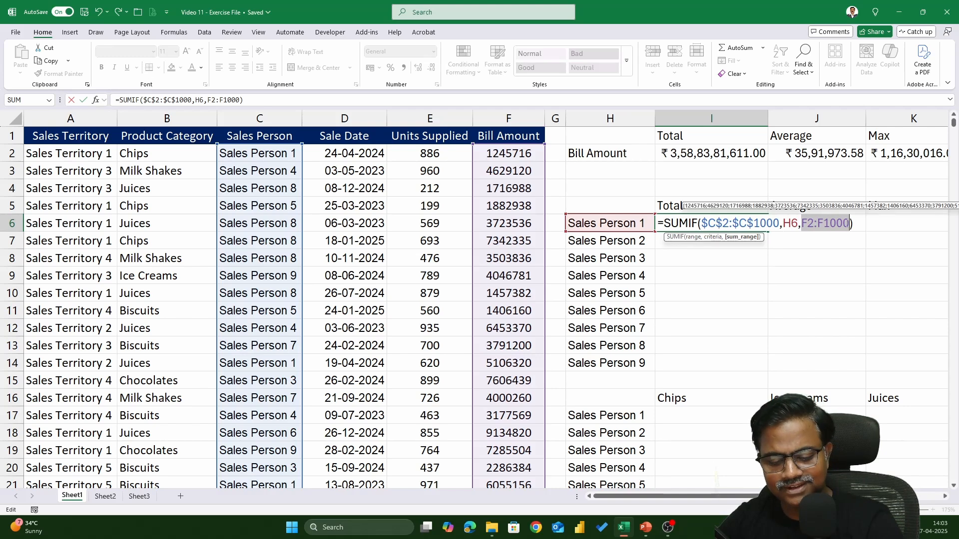
pyautogui.press('F4')
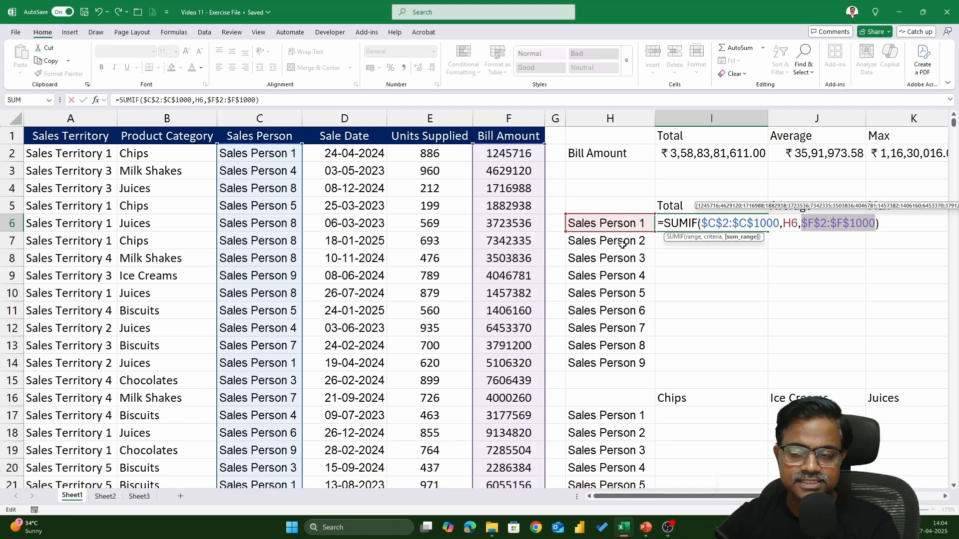
pyautogui.press('Return')
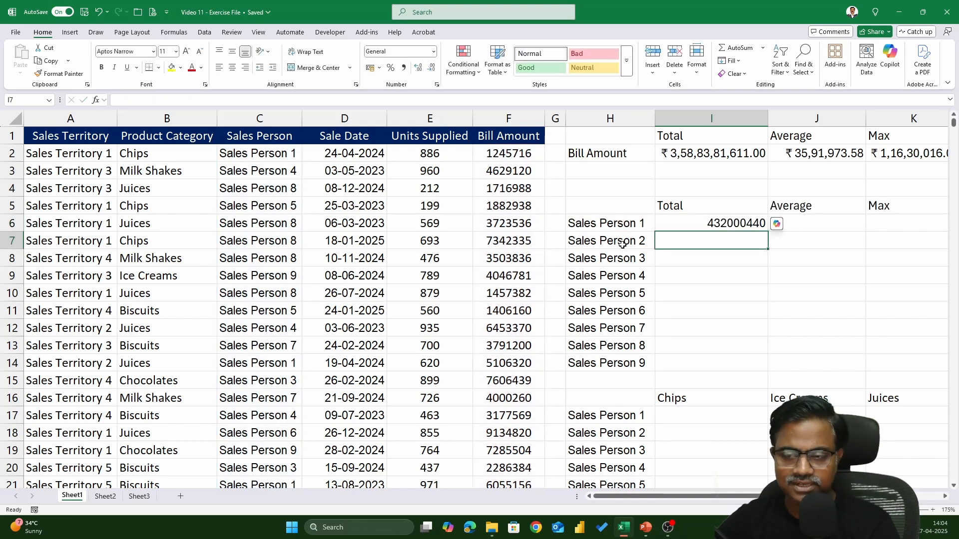
# Step: Fill the I6 total formula down to I14 for all nine sales persons and format the totals as currency
pyautogui.click(763, 225)
pyautogui.doubleClick(768, 232)
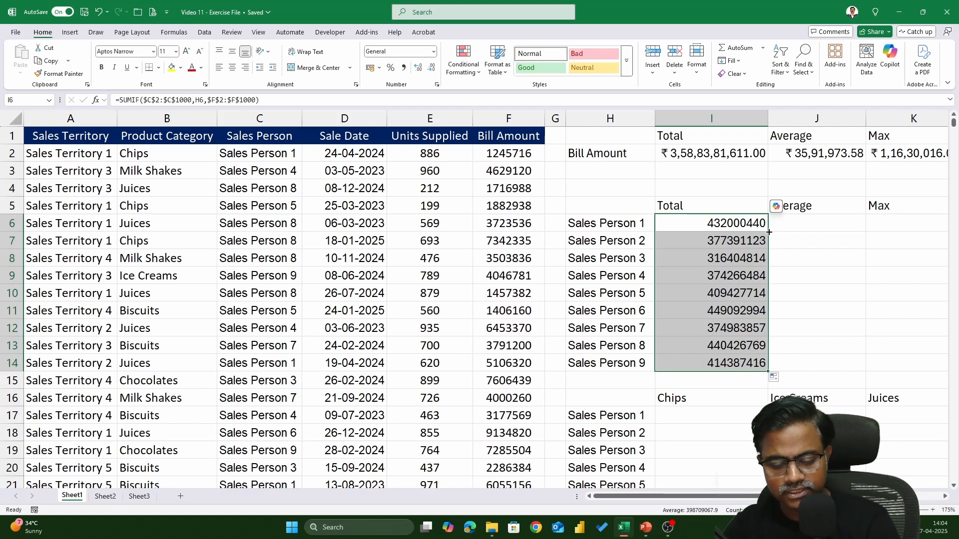
pyautogui.hotkey('ctrl', 'shift', '4')
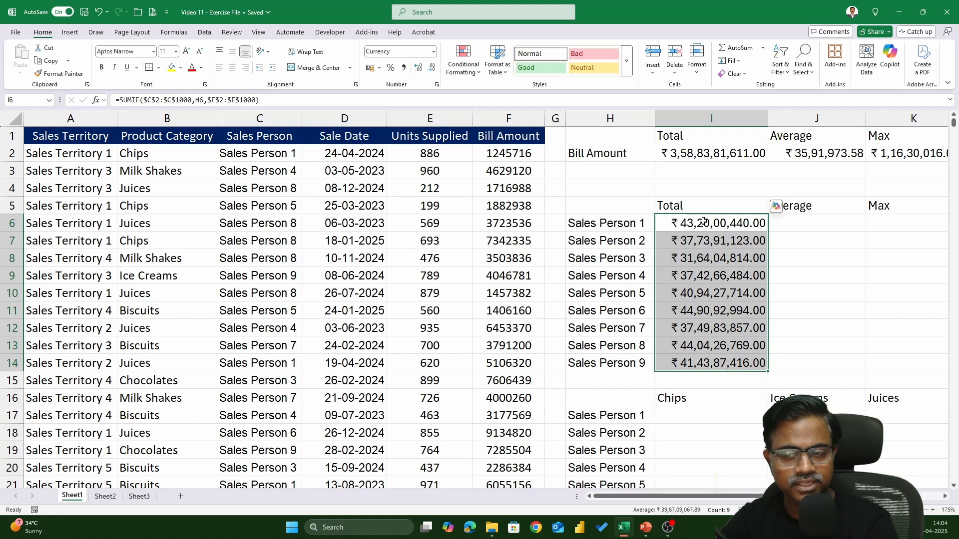
# Step: Start an AVERAGEIF formula in J6 for Sales Person 1's average, with C2:C1000 as the range
pyautogui.click(807, 228)
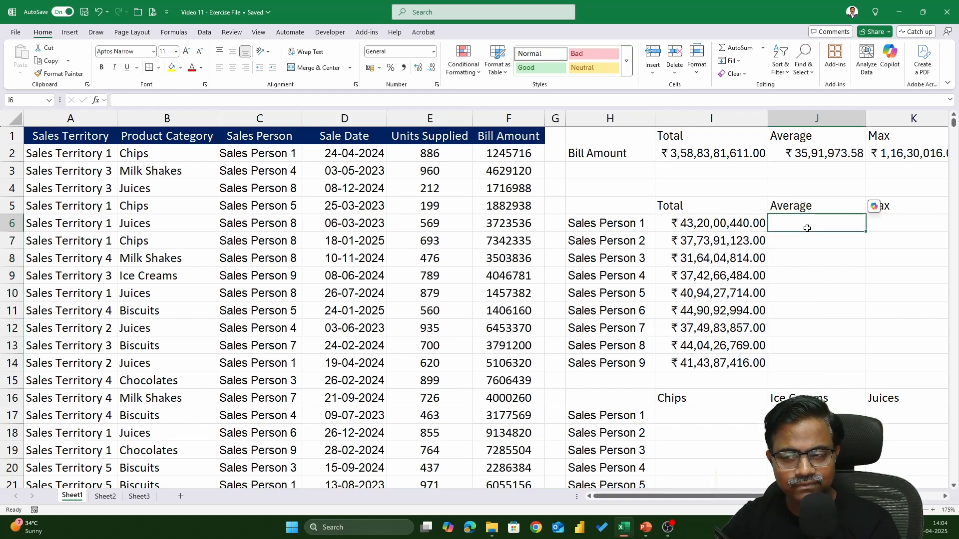
pyautogui.write('=AVERAGE')
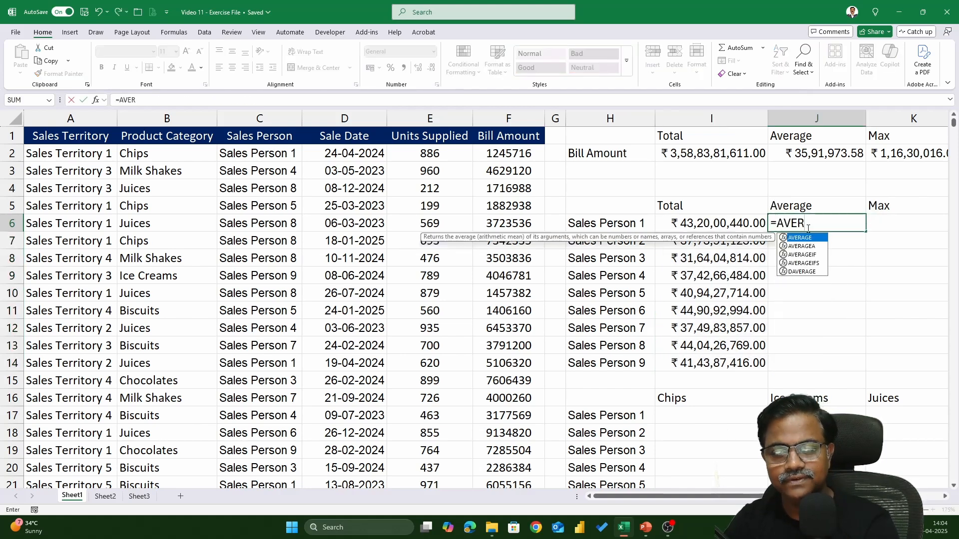
pyautogui.press('Down')
pyautogui.press('Down')
pyautogui.press('Down')
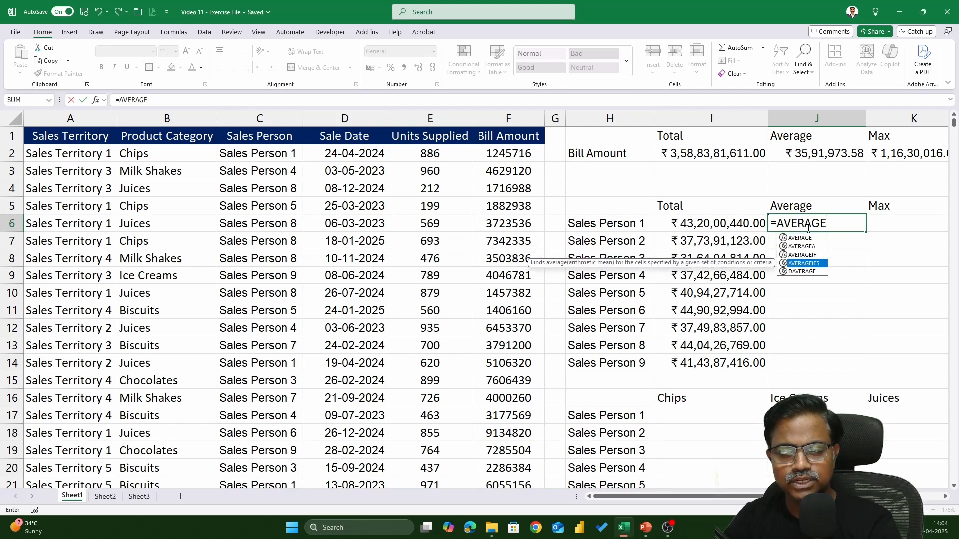
pyautogui.press('Up')
pyautogui.press('Tab')
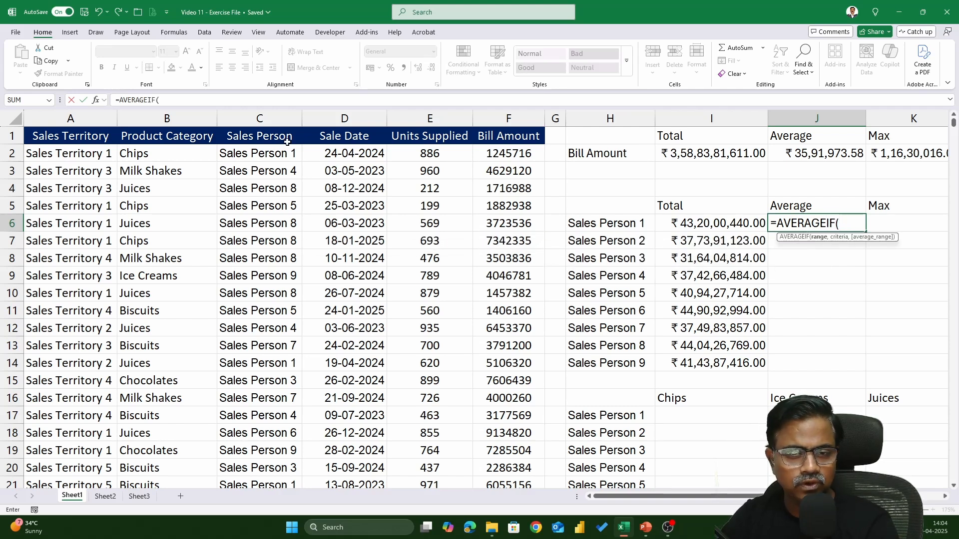
pyautogui.click(271, 151)
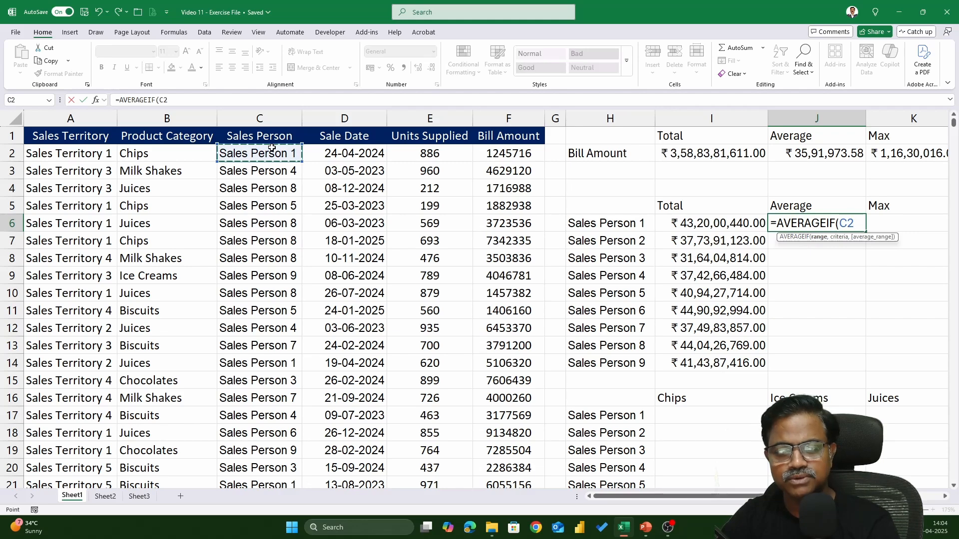
pyautogui.hotkey('ctrl', 'shift', 'Down')
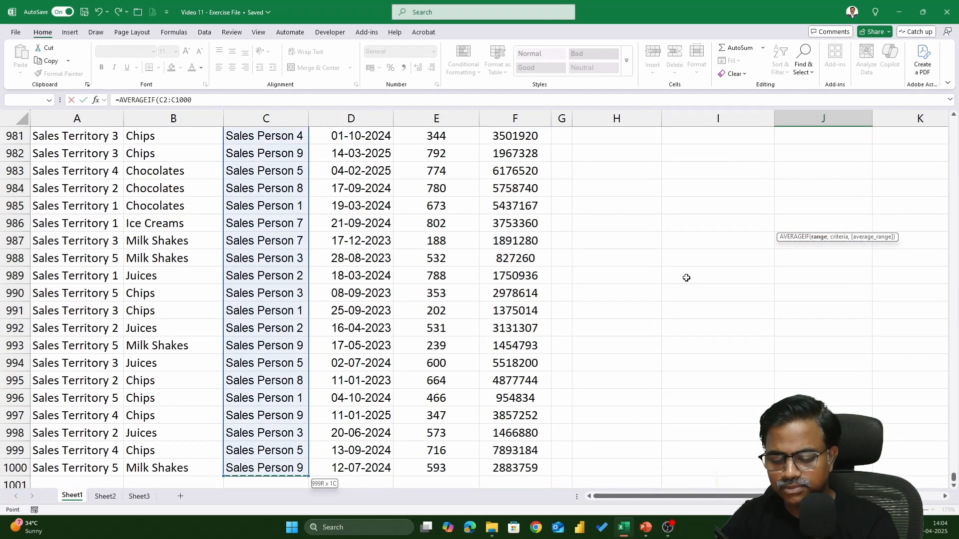
pyautogui.write(',')
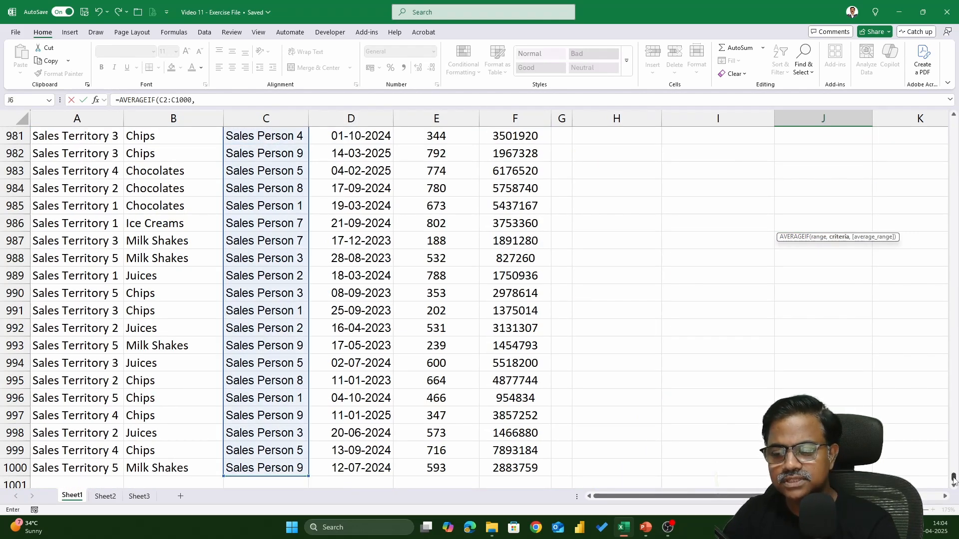
# Step: Complete the J6 AVERAGEIF formula with H6 as the criteria and F2:F1000 as the average range
pyautogui.moveTo(954, 479); pyautogui.dragTo(954, 125)
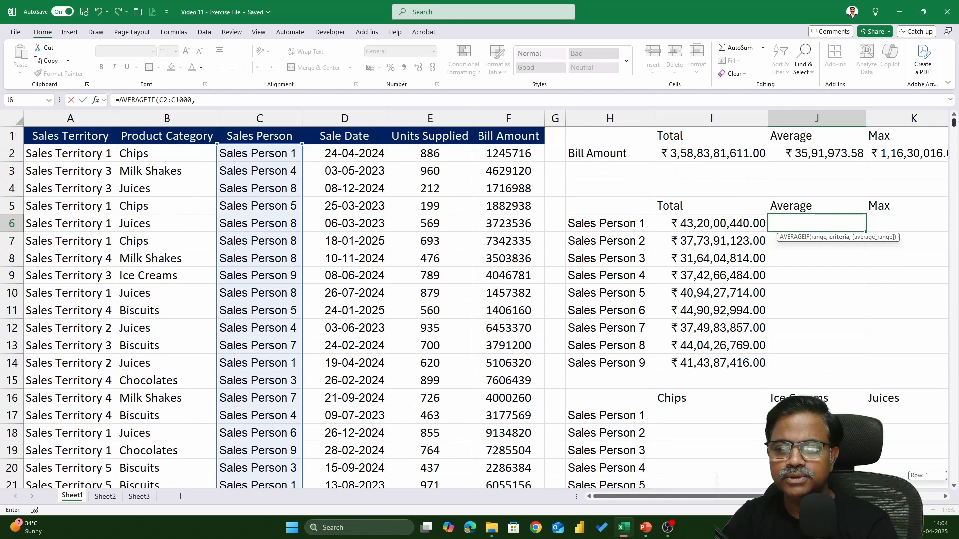
pyautogui.click(625, 225)
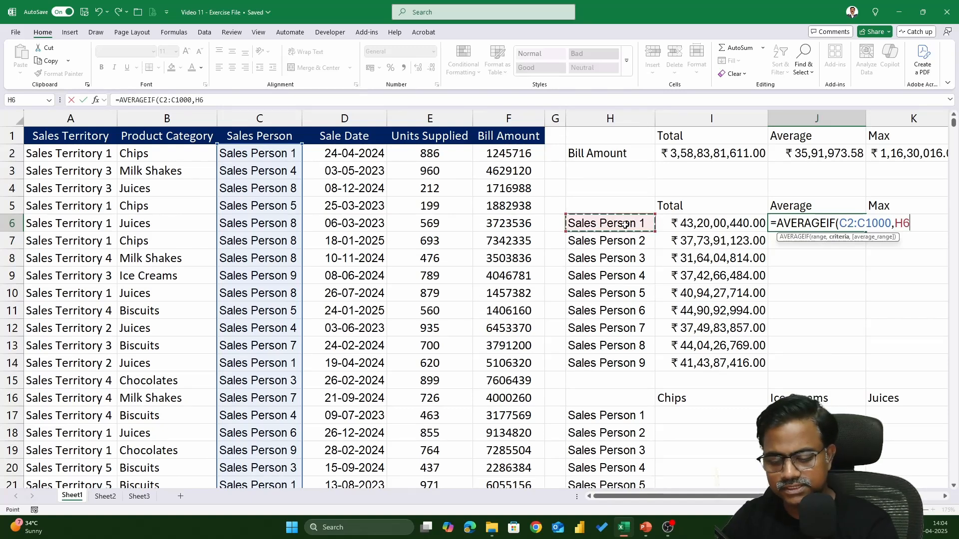
pyautogui.write(',')
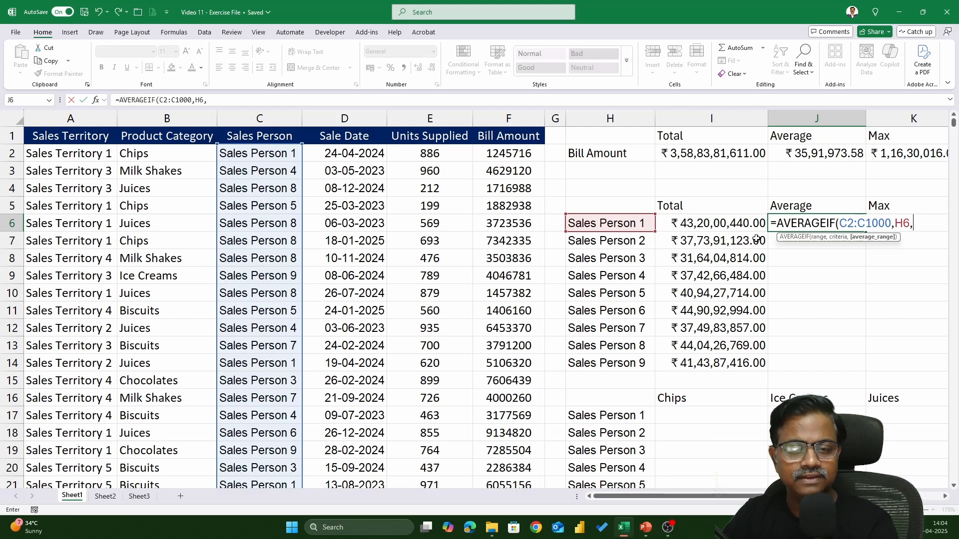
pyautogui.click(523, 156)
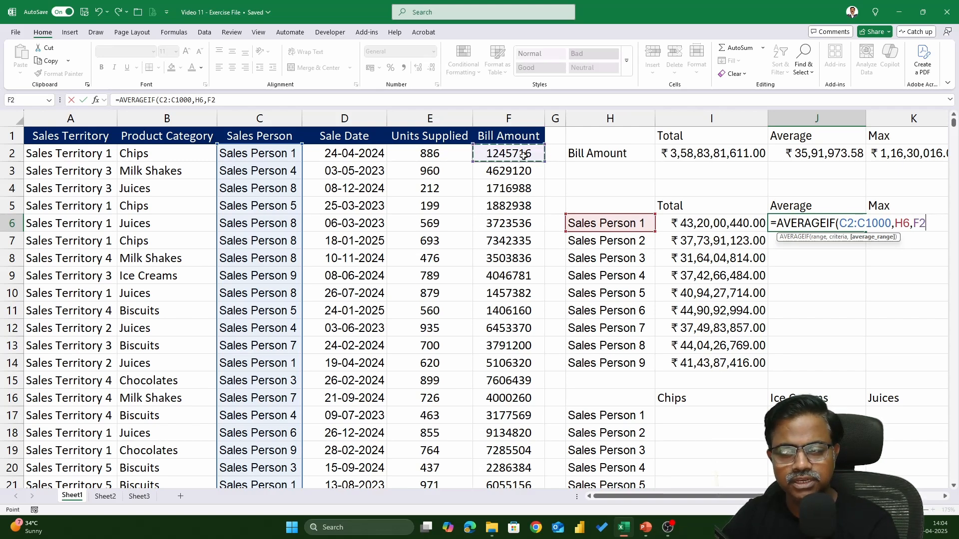
pyautogui.hotkey('ctrl', 'shift', 'Down')
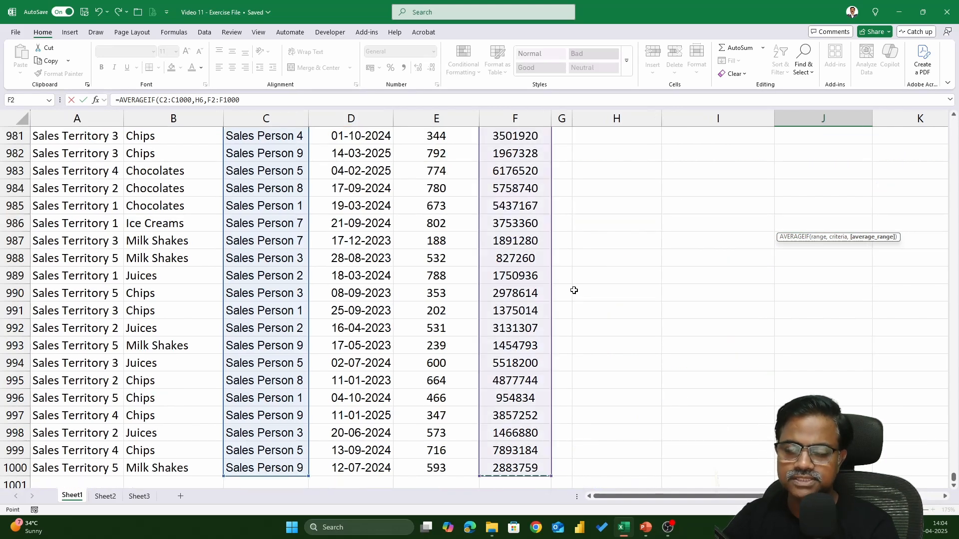
pyautogui.press('Return')
pyautogui.scroll(2, 600, 309)
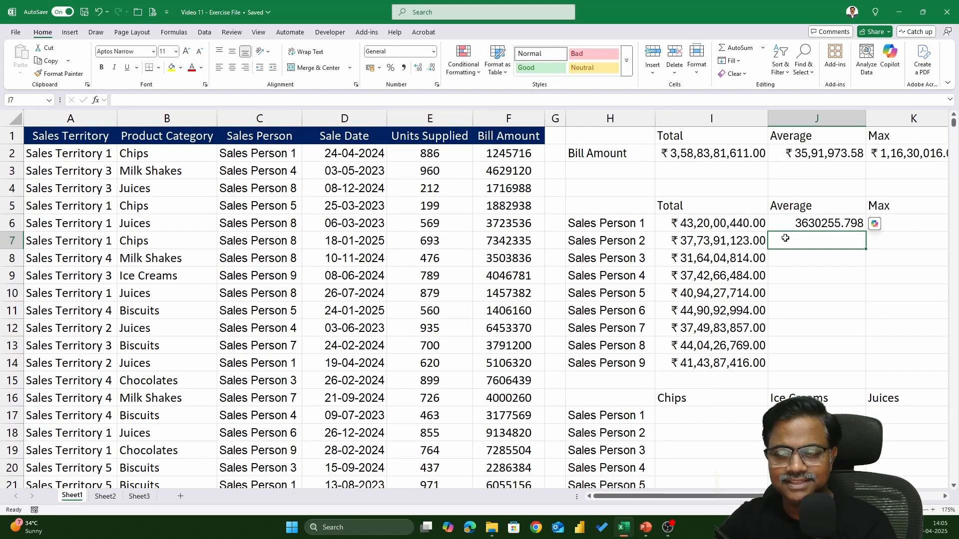
# Step: Make both ranges in the J6 AVERAGEIF formula absolute, as $C$2:$C$1000 and $F$2:$F$1000, leaving H6 relative
pyautogui.doubleClick(848, 223)
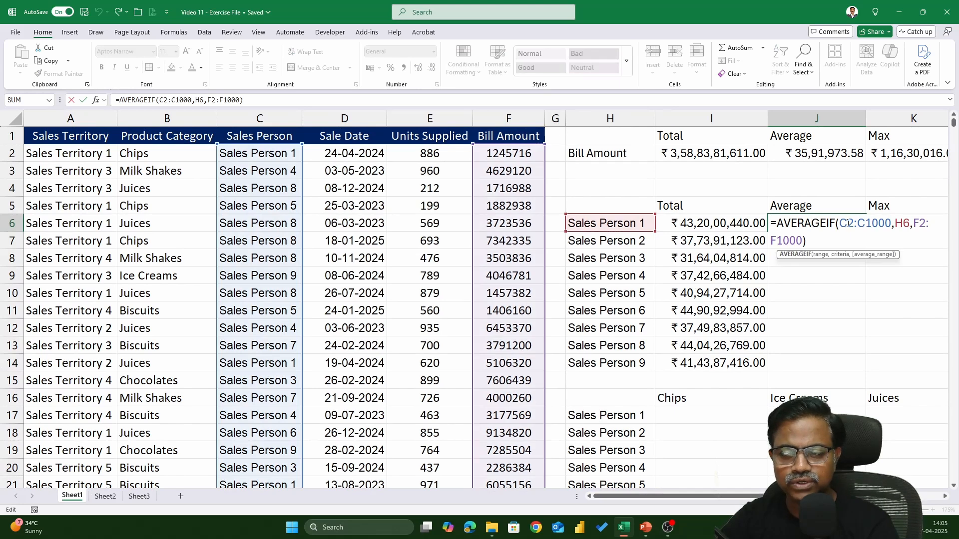
pyautogui.moveTo(843, 223); pyautogui.dragTo(892, 223)
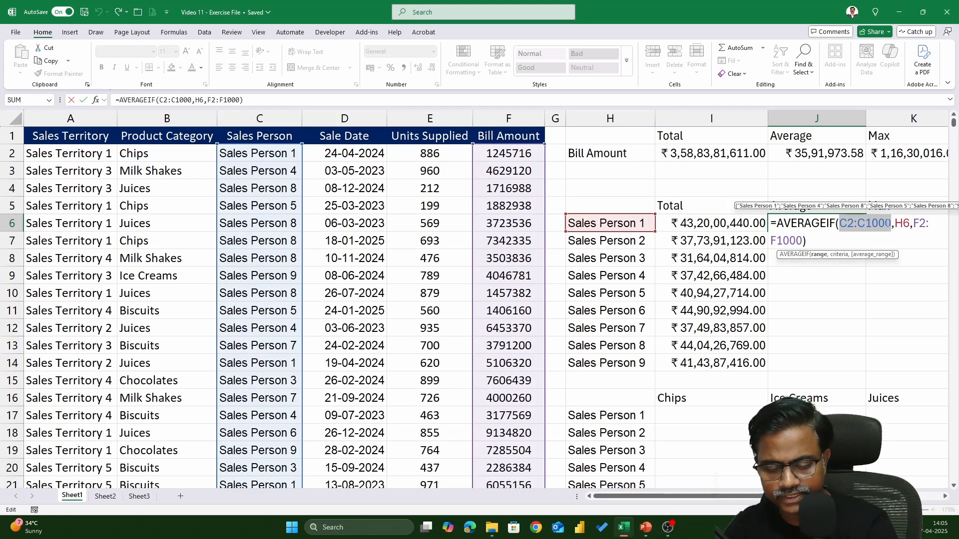
pyautogui.press('F4')
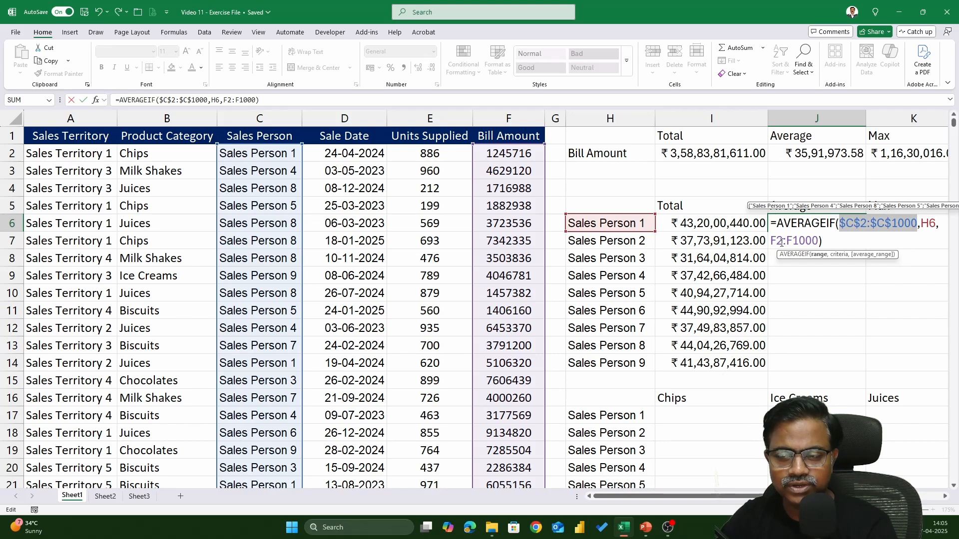
pyautogui.moveTo(771, 240); pyautogui.dragTo(818, 240)
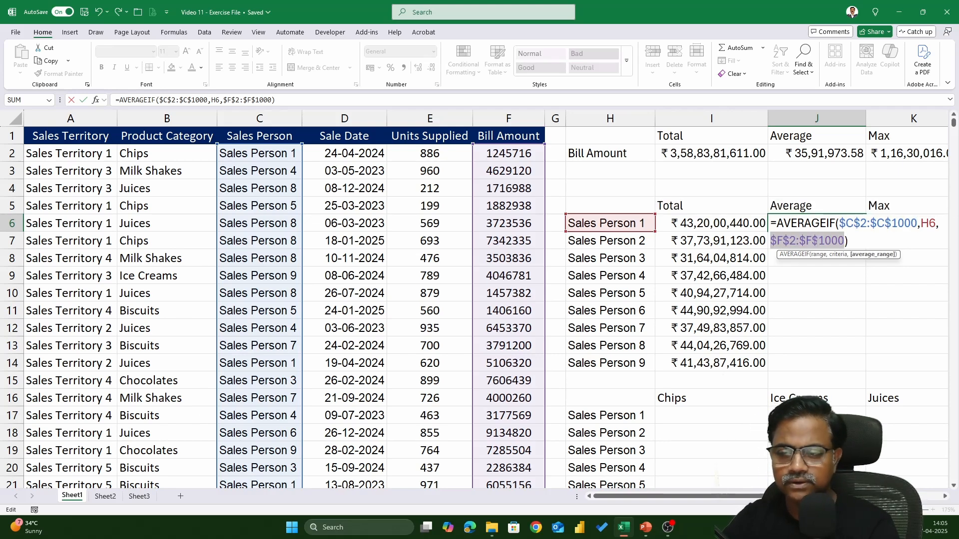
pyautogui.press('F4')
pyautogui.press('Return')
# Step: Fill the J6 average formula down to J14 for all nine sales persons and format the averages as currency
pyautogui.click(832, 226)
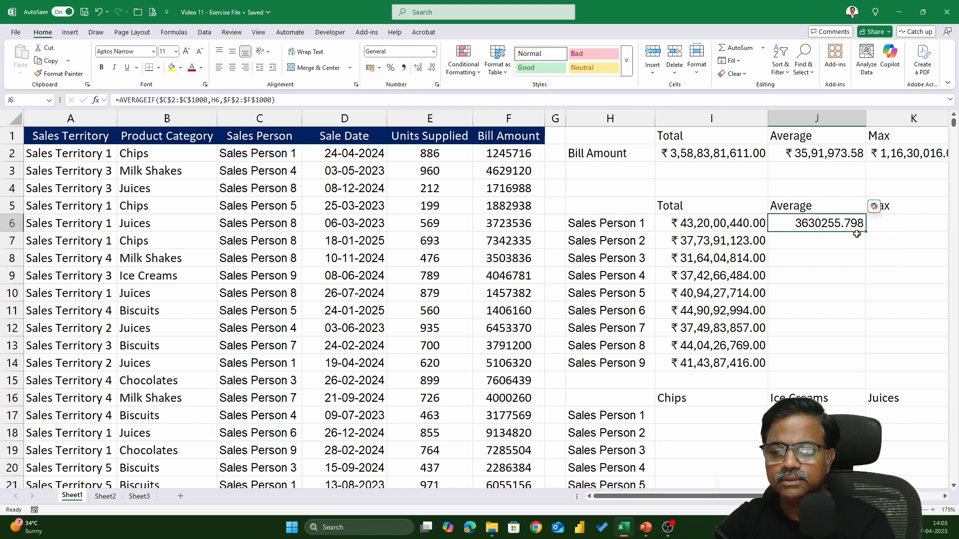
pyautogui.doubleClick(866, 233)
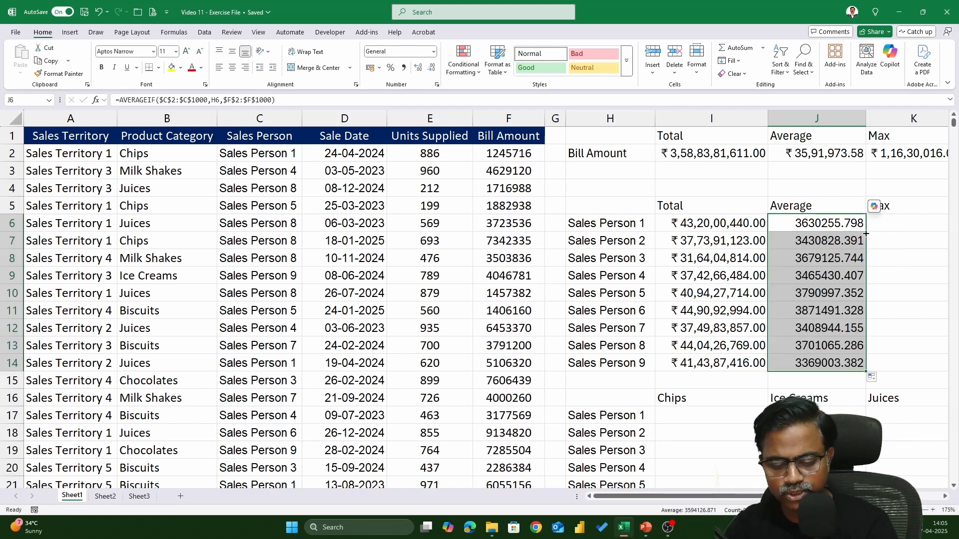
pyautogui.hotkey('ctrl', 'shift', '4')
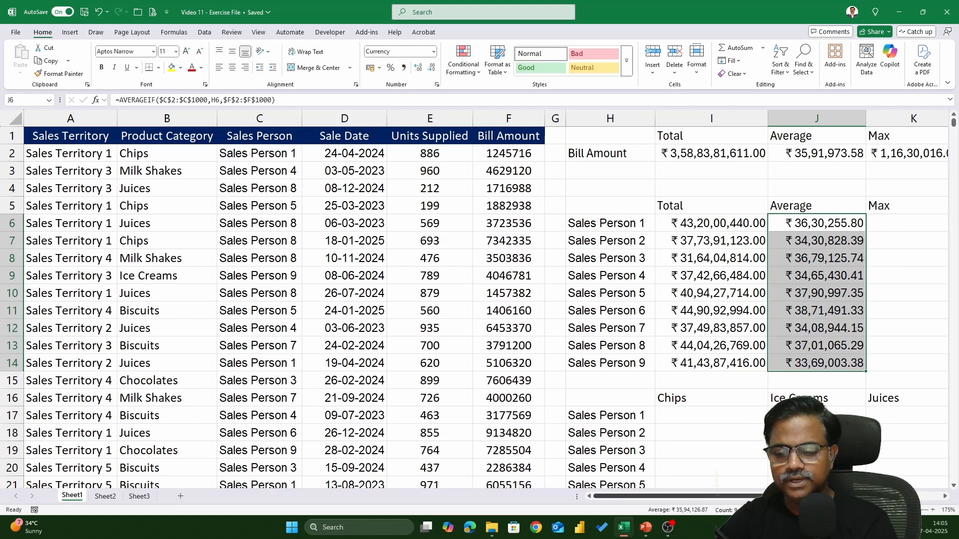
# Step: Start a COUNTIF formula in M6 under the per-person Count heading, with C2:C1000 as the range
pyautogui.moveTo(799, 496); pyautogui.dragTo(880, 496)
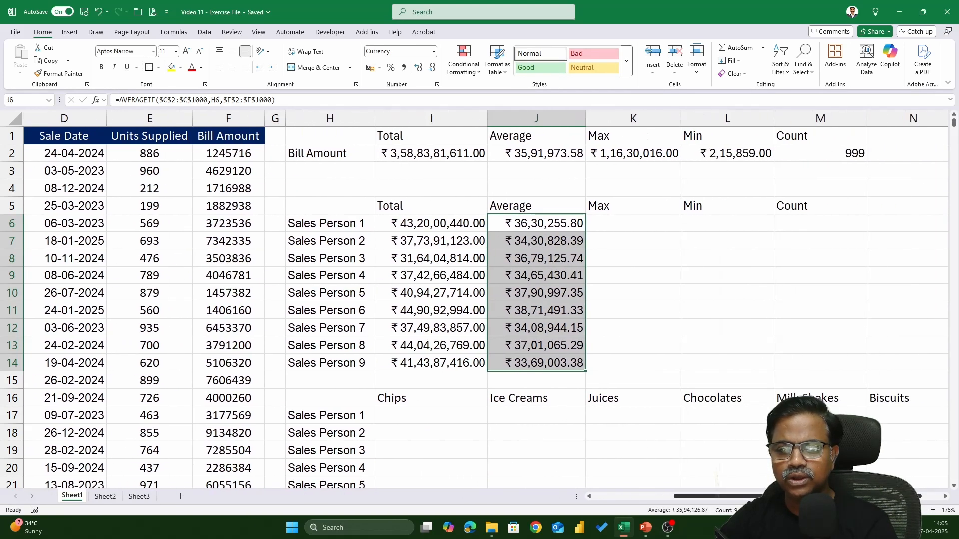
pyautogui.click(346, 223)
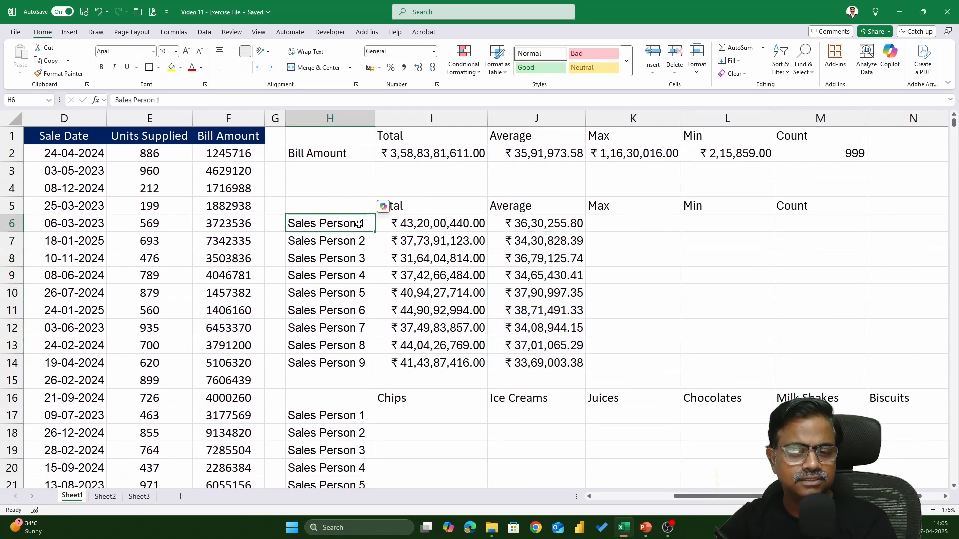
pyautogui.click(810, 220)
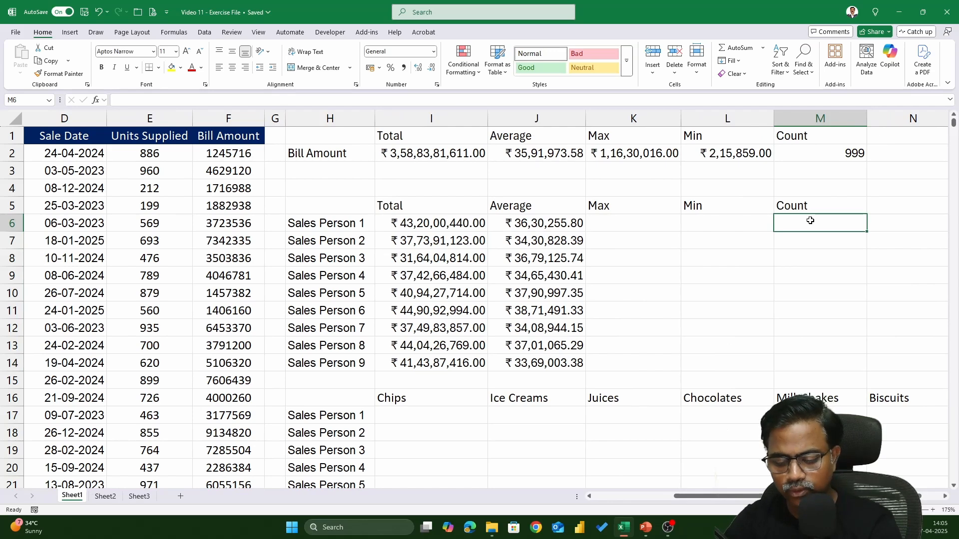
pyautogui.write('=COUNTIF')
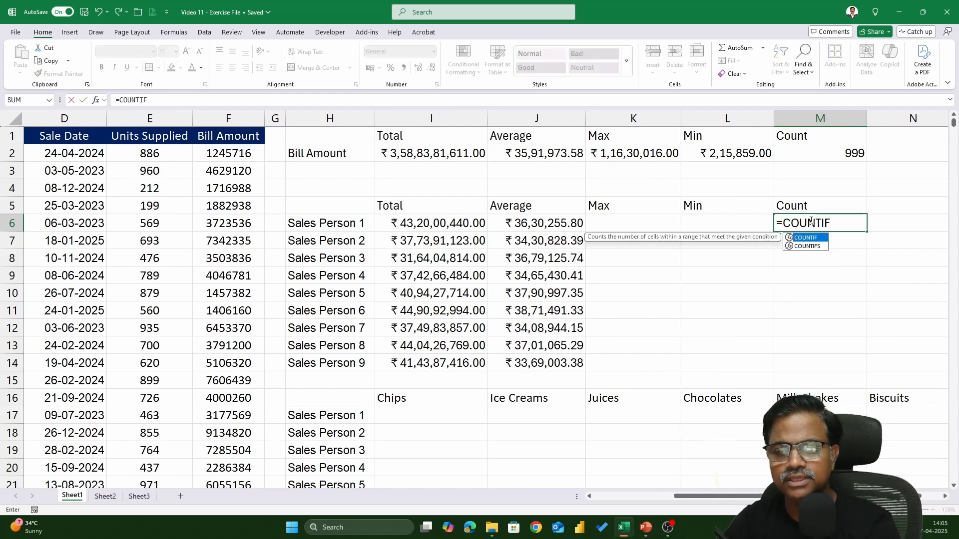
pyautogui.write('(')
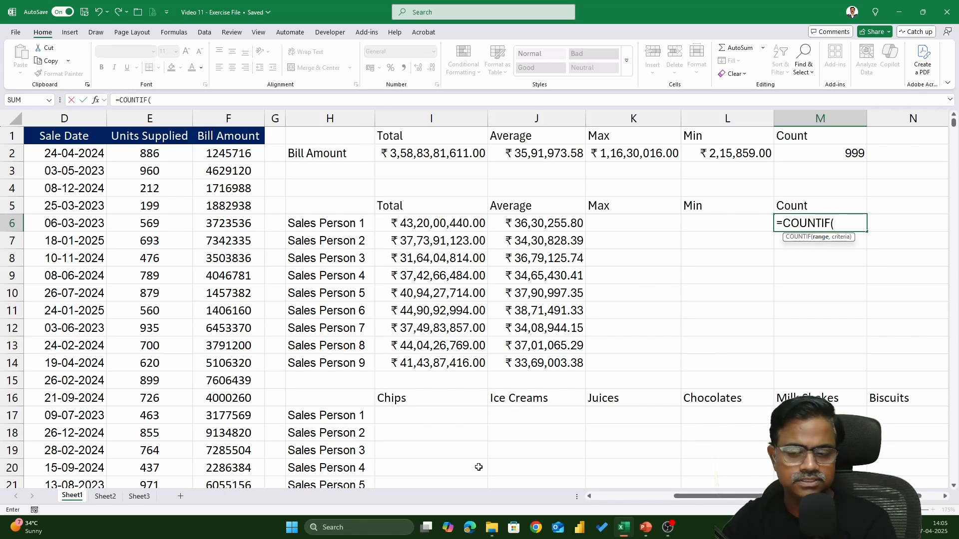
pyautogui.moveTo(714, 496); pyautogui.dragTo(638, 497)
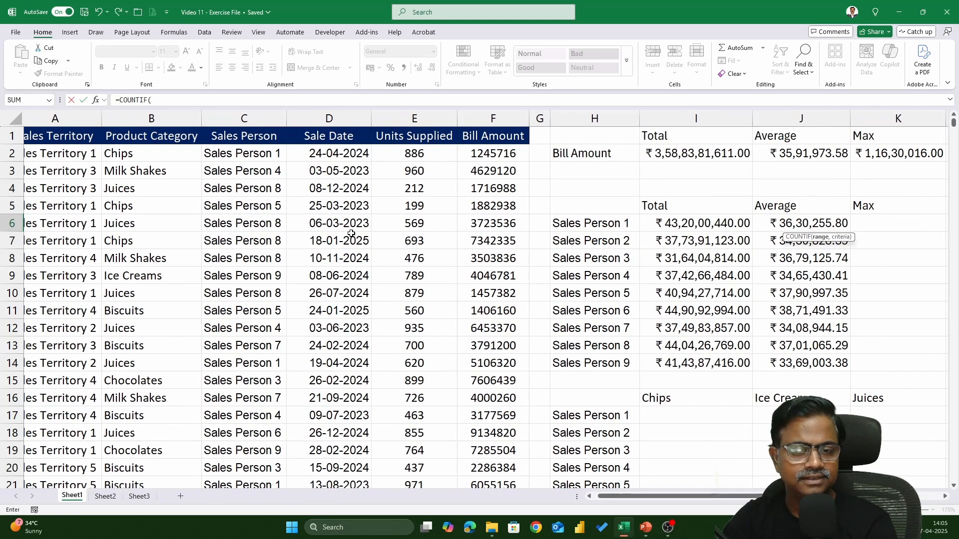
pyautogui.click(262, 154)
pyautogui.hotkey('ctrl', 'shift', 'Down')
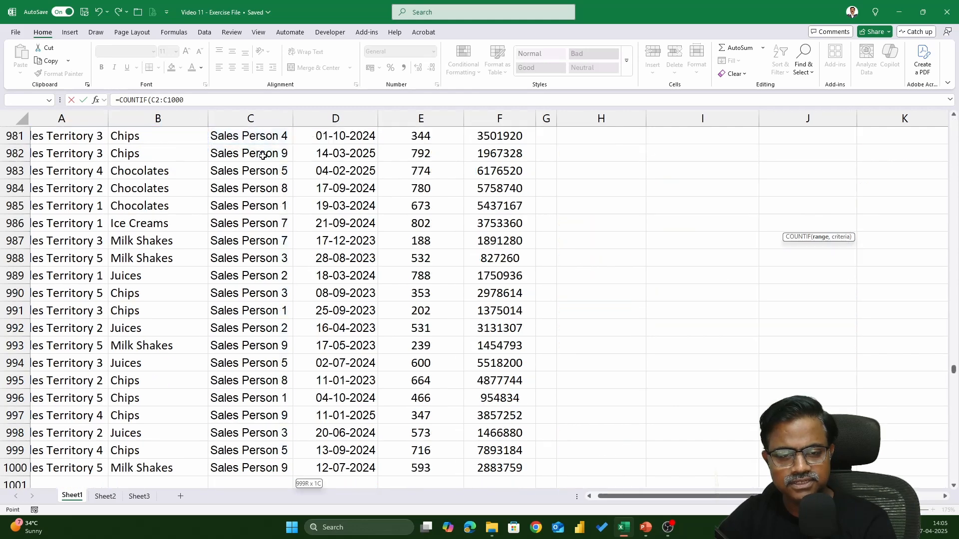
pyautogui.write(',')
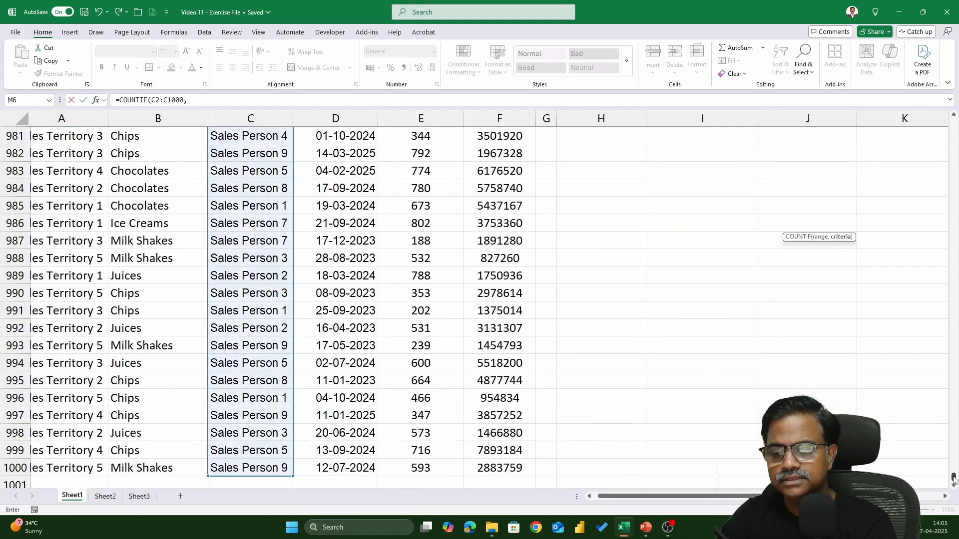
# Step: Add H6, the Sales Person 1 label, as the criteria of the M6 COUNTIF formula
pyautogui.moveTo(953, 477); pyautogui.dragTo(954, 117)
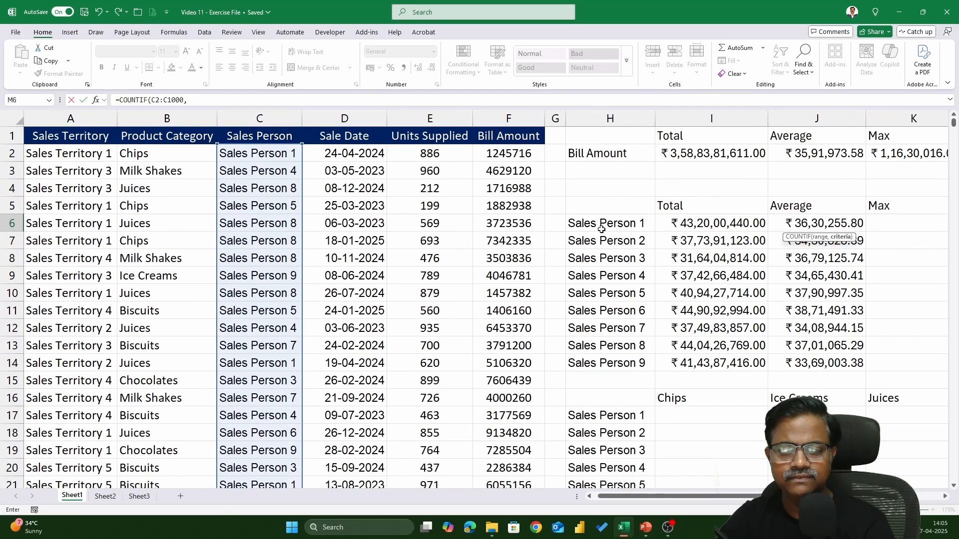
pyautogui.click(603, 228)
pyautogui.click(945, 497)
pyautogui.click(945, 497)
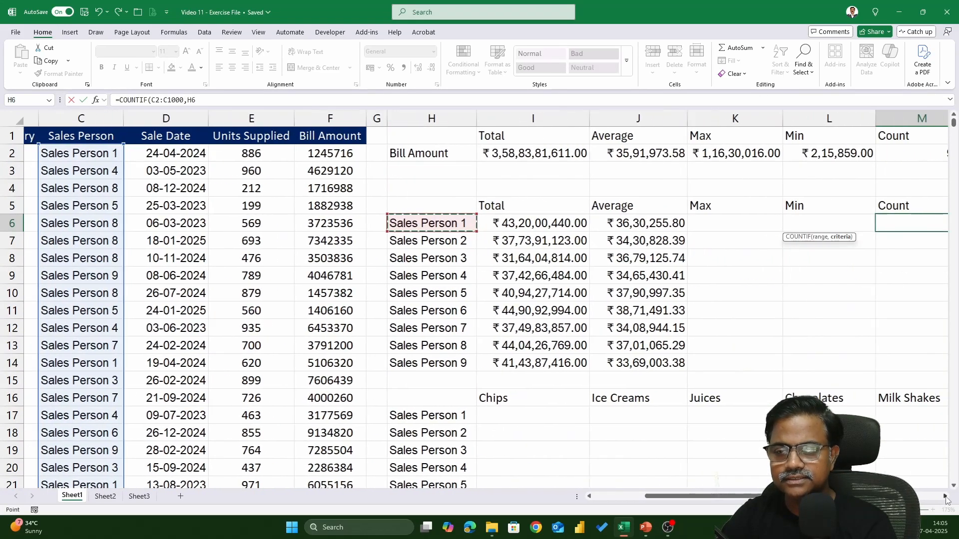
pyautogui.click(945, 497)
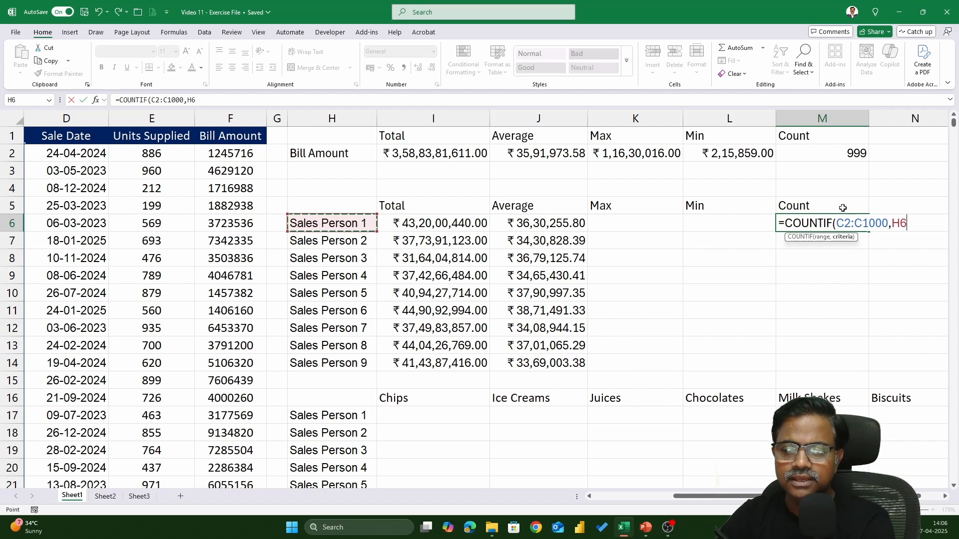
# Step: Make the M6 COUNTIF range absolute as $C$2:$C$1000, keep H6 relative, and enter the formula
pyautogui.moveTo(836, 224); pyautogui.dragTo(888, 224)
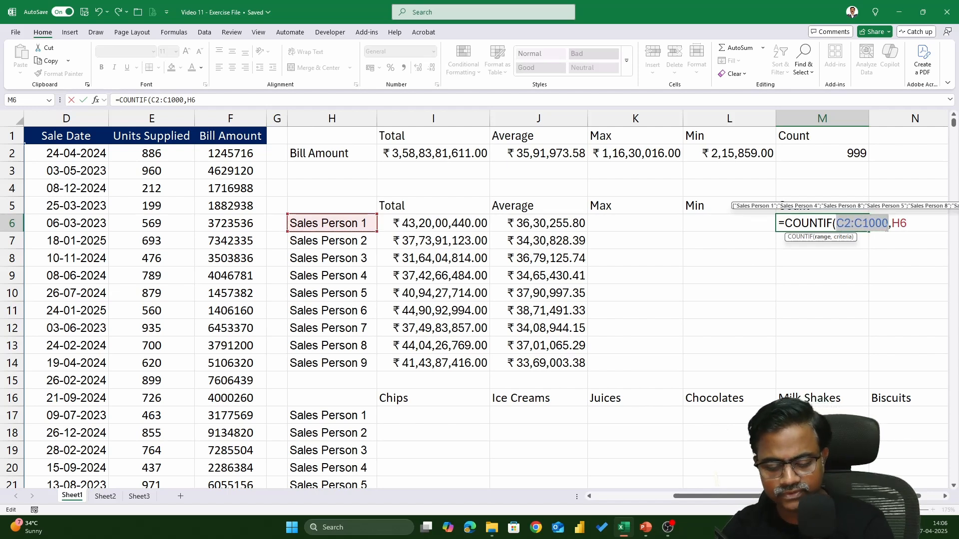
pyautogui.press('F4')
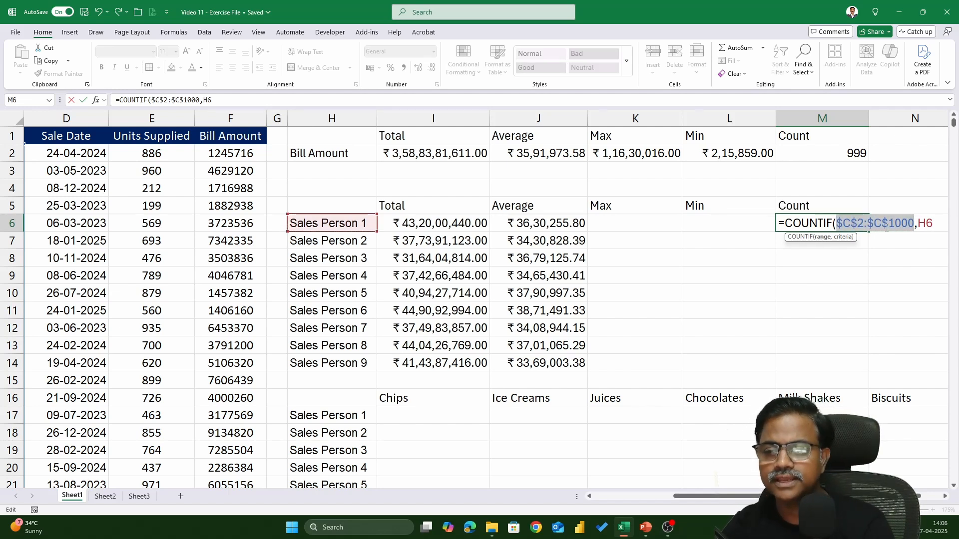
pyautogui.click(933, 223)
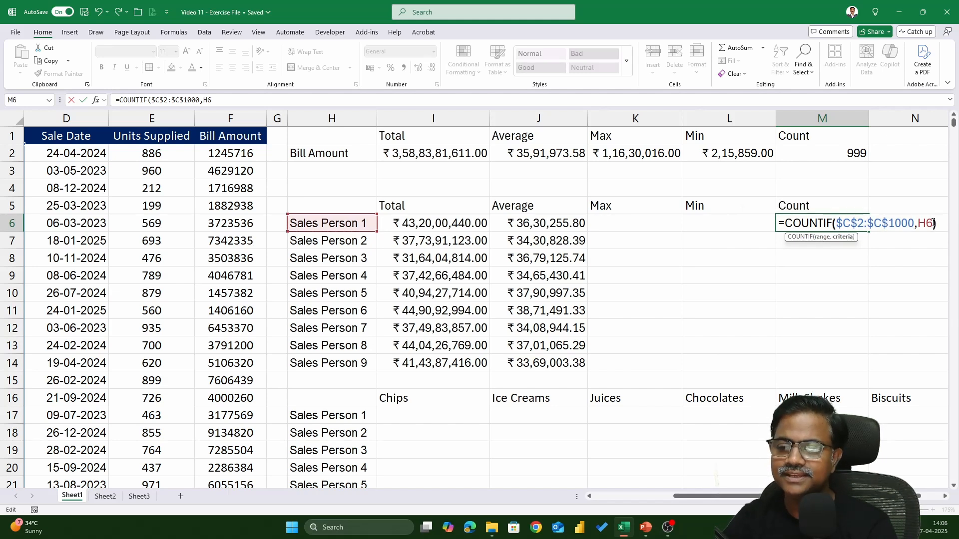
pyautogui.press('Return')
pyautogui.click(857, 225)
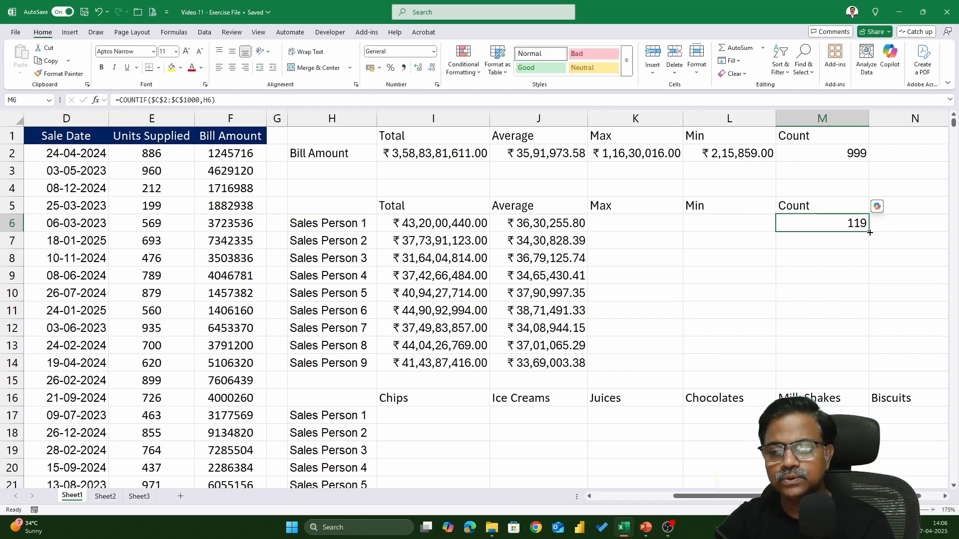
# Step: Fill the M6 COUNTIF formula down to M14 for all nine sales persons
pyautogui.doubleClick(871, 233)
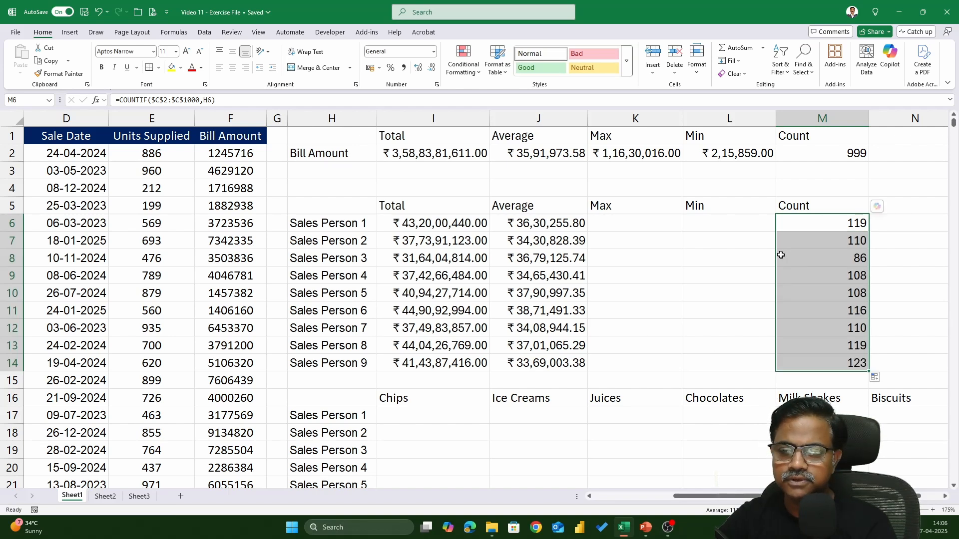
pyautogui.click(623, 227)
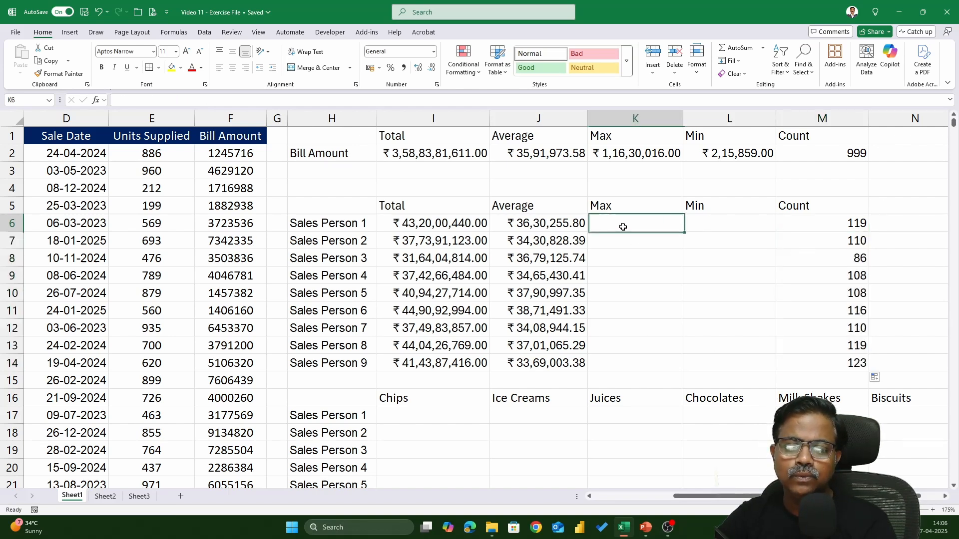
pyautogui.click(690, 224)
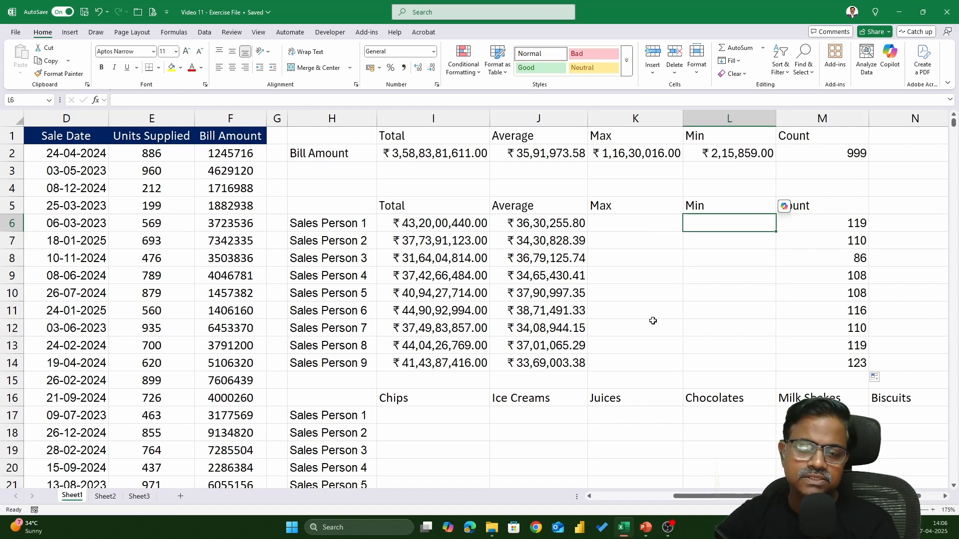
# Step: Label the per-person Total column with the function name SUMIF in I4
pyautogui.press('Left')
pyautogui.press('Left')
pyautogui.press('Left')
pyautogui.press('Left')
pyautogui.press('Up')
pyautogui.press('Right')
pyautogui.press('Up')
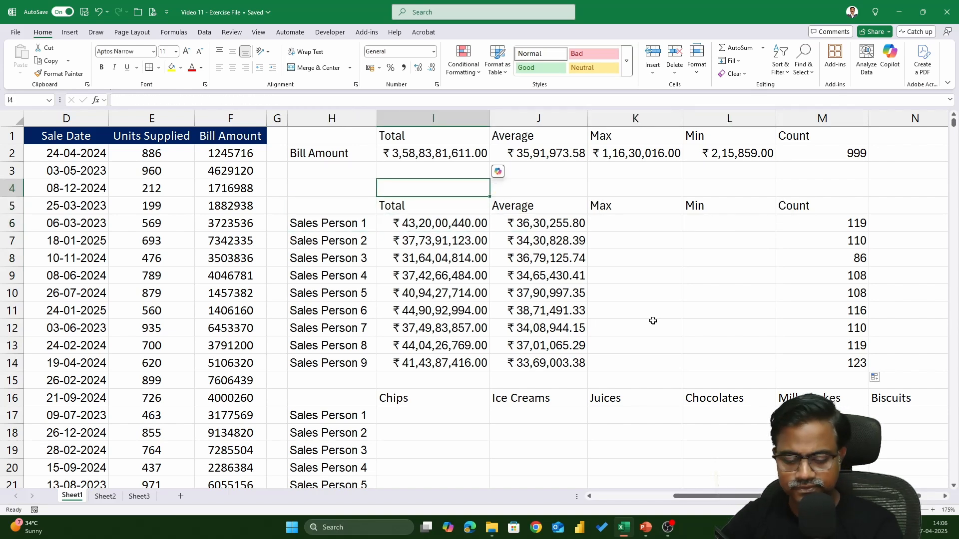
pyautogui.write('sum')
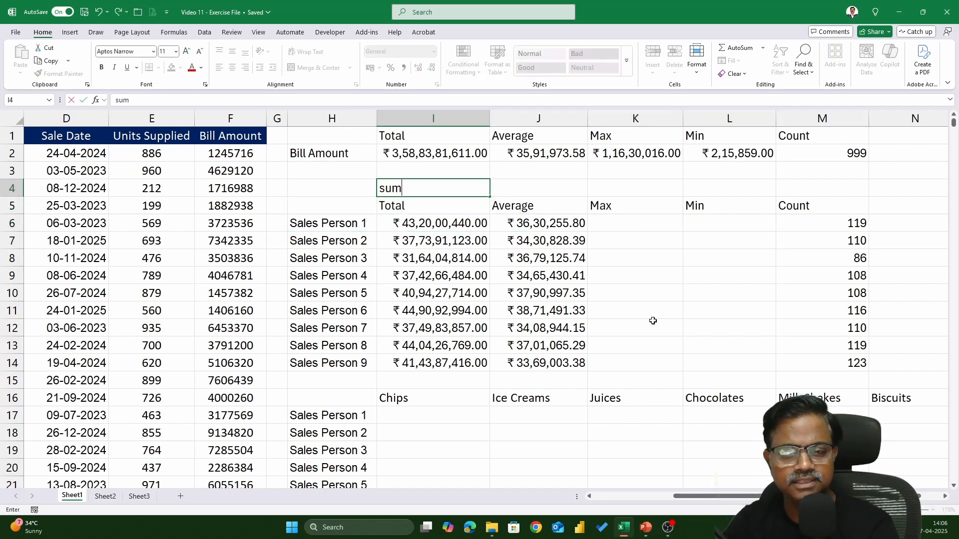
pyautogui.press('BackSpace')
pyautogui.press('BackSpace')
pyautogui.press('BackSpace')
pyautogui.write('SUMIF')
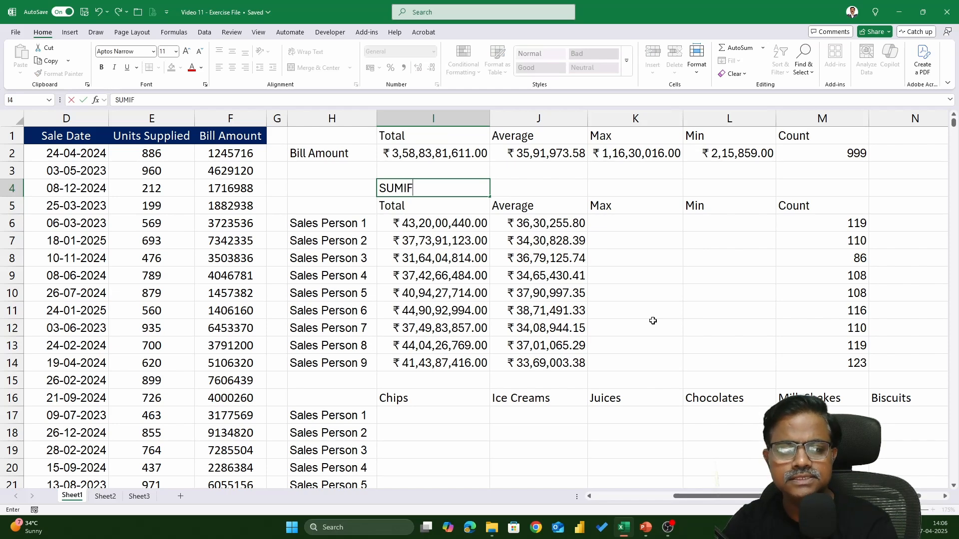
# Step: Enter AVERAGEIF in J4 above the Average heading and COUNTIF in M4 above the Count heading
pyautogui.press('Tab')
pyautogui.write('AVERAGEIF')
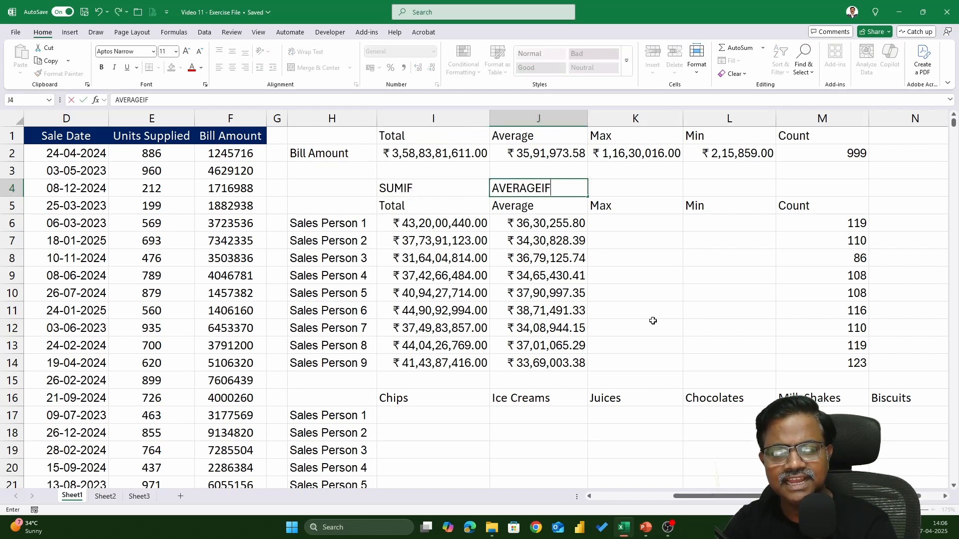
pyautogui.press('Tab')
pyautogui.press('Tab')
pyautogui.press('Tab')
pyautogui.write('COUNTIF')
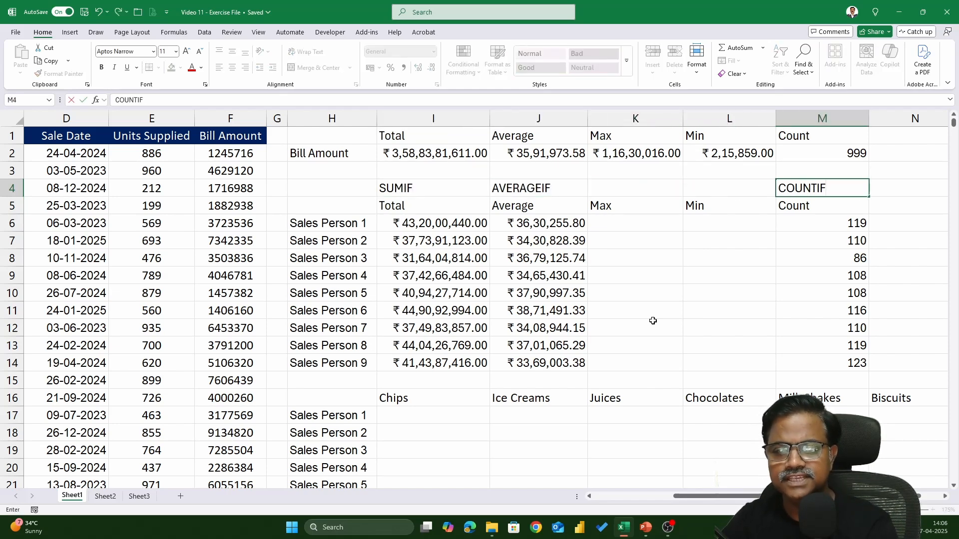
pyautogui.press('Return')
# Step: Enter MAXIF in K4 above the per-person Max heading
pyautogui.press('Up')
pyautogui.press('Right')
pyautogui.press('Right')
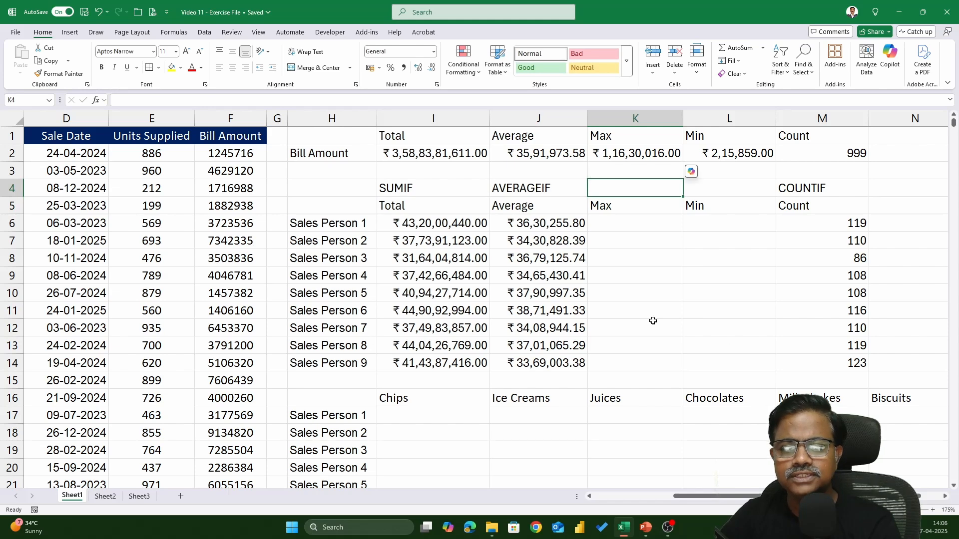
pyautogui.write('MAXIF')
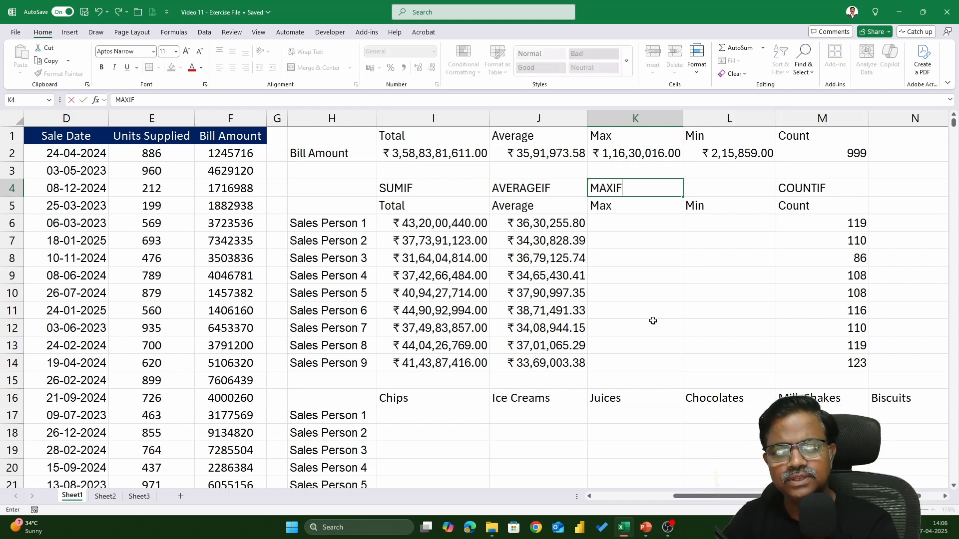
pyautogui.press('Tab')
# Step: Enter MINIF in L4 above the per-person Min heading
pyautogui.write('MIN')
pyautogui.press('Return')
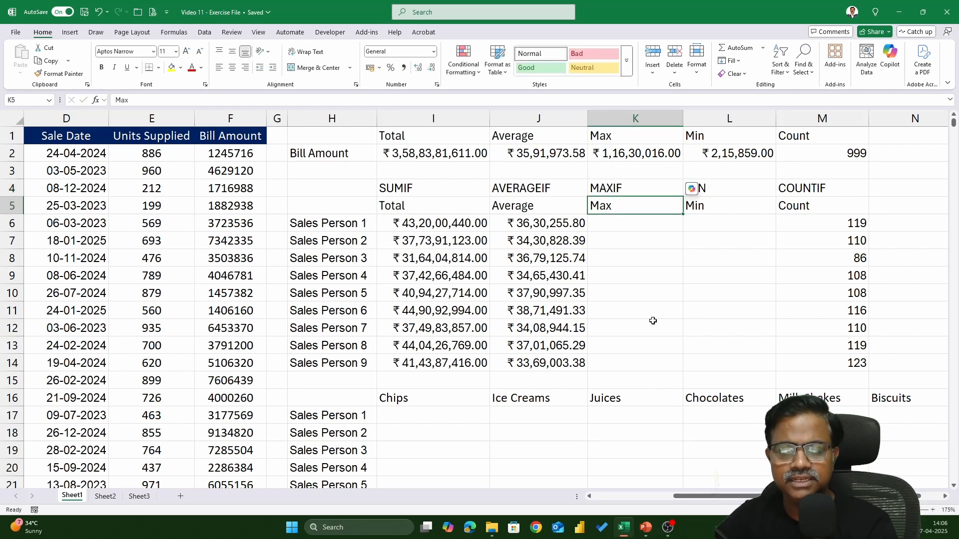
pyautogui.press('Up')
pyautogui.press('Right')
pyautogui.write('MIN')
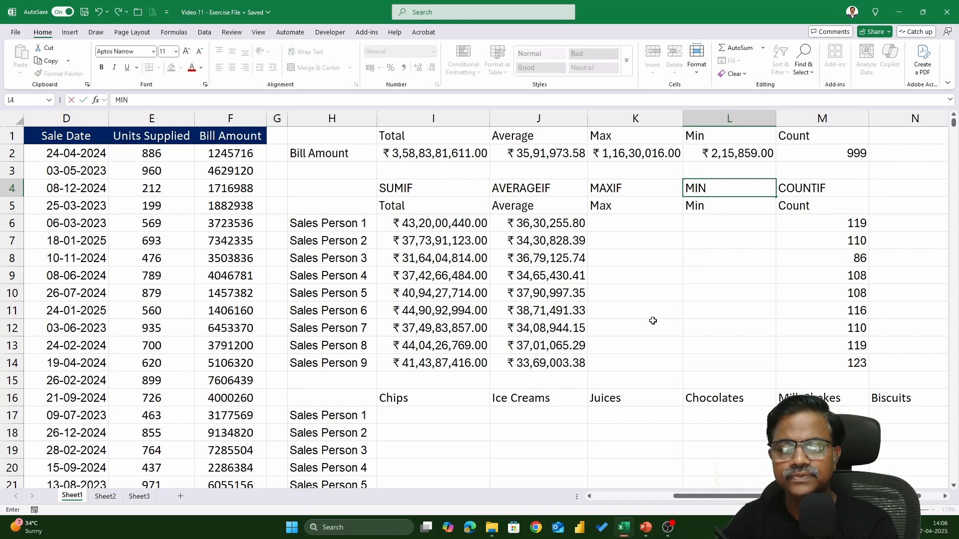
pyautogui.write("IF'")
pyautogui.press('BackSpace')
pyautogui.press('Return')
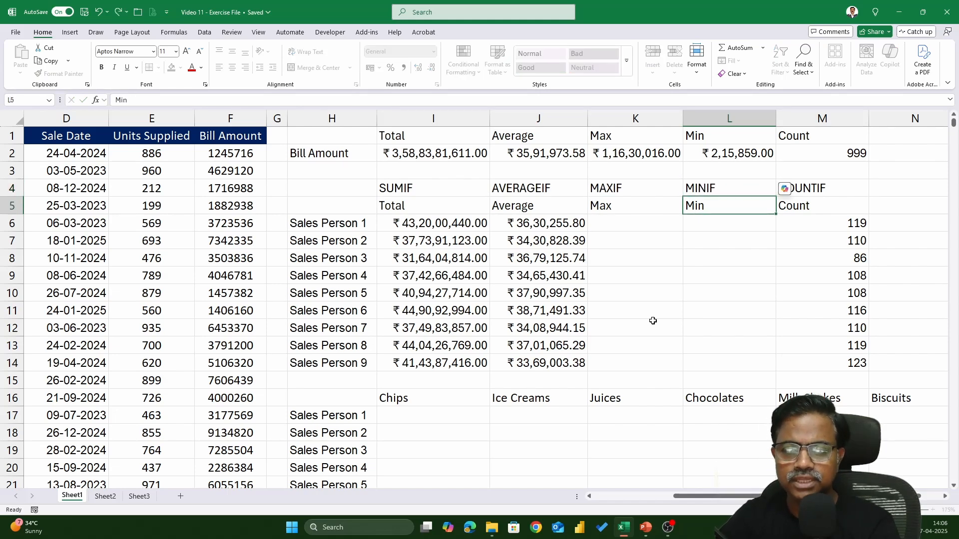
pyautogui.click(636, 235)
pyautogui.press('Up')
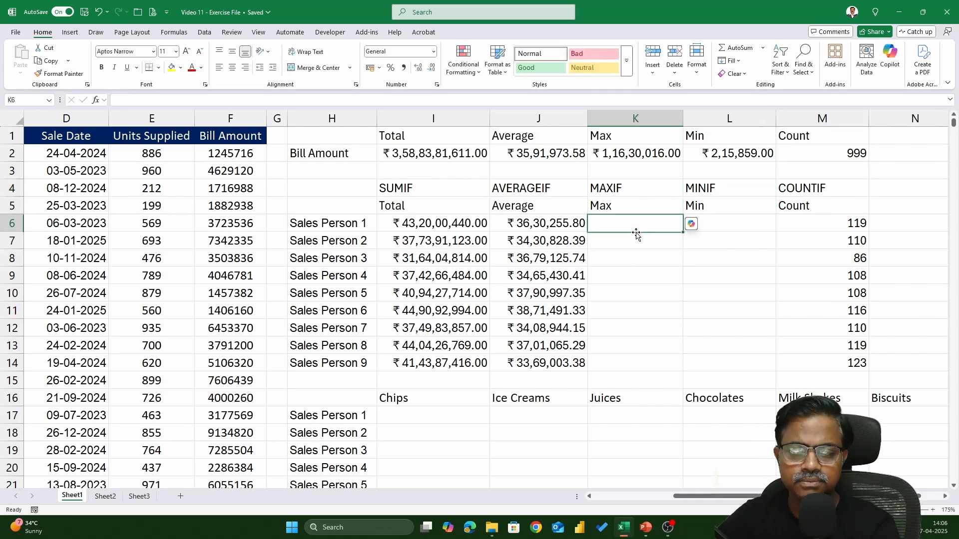
pyautogui.write('=MAX')
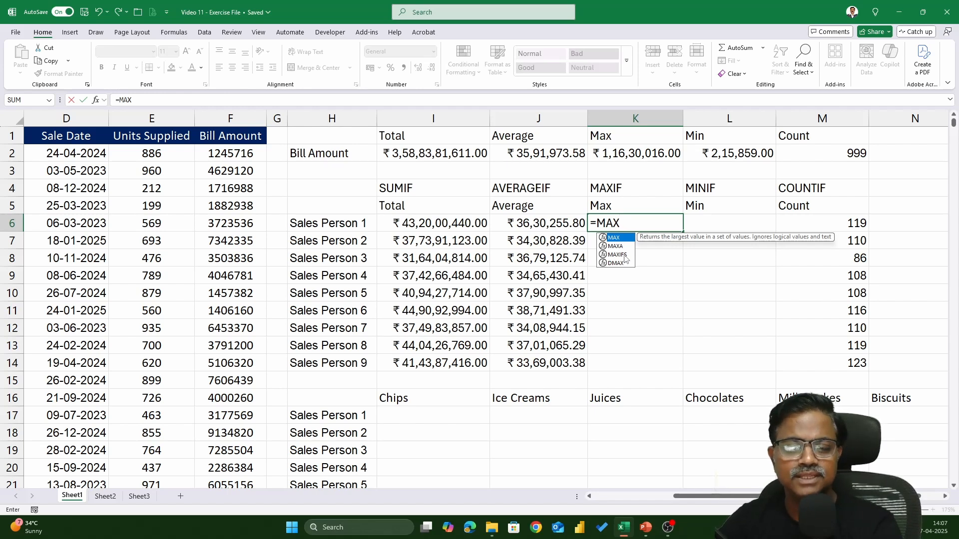
pyautogui.press('Escape')
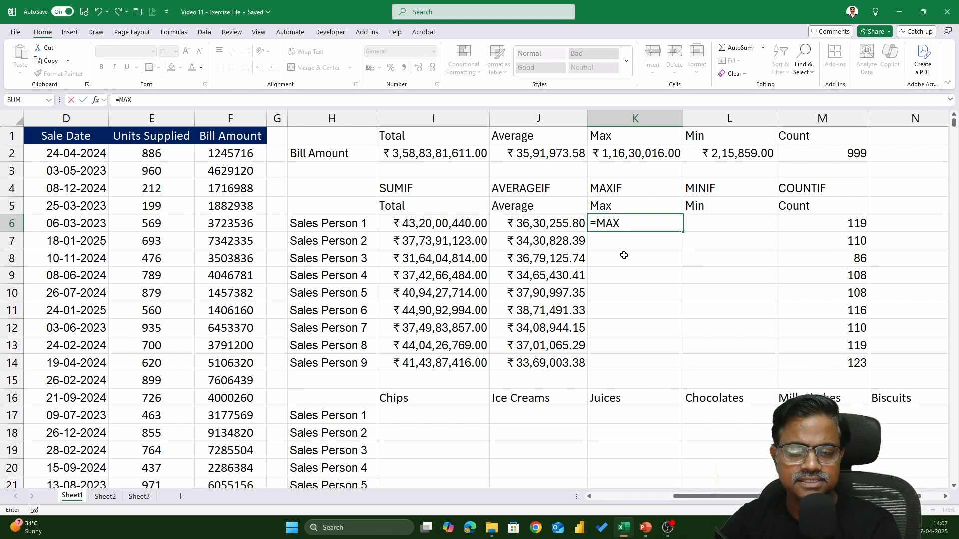
pyautogui.press('BackSpace')
pyautogui.press('BackSpace')
pyautogui.press('BackSpace')
pyautogui.press('Escape')
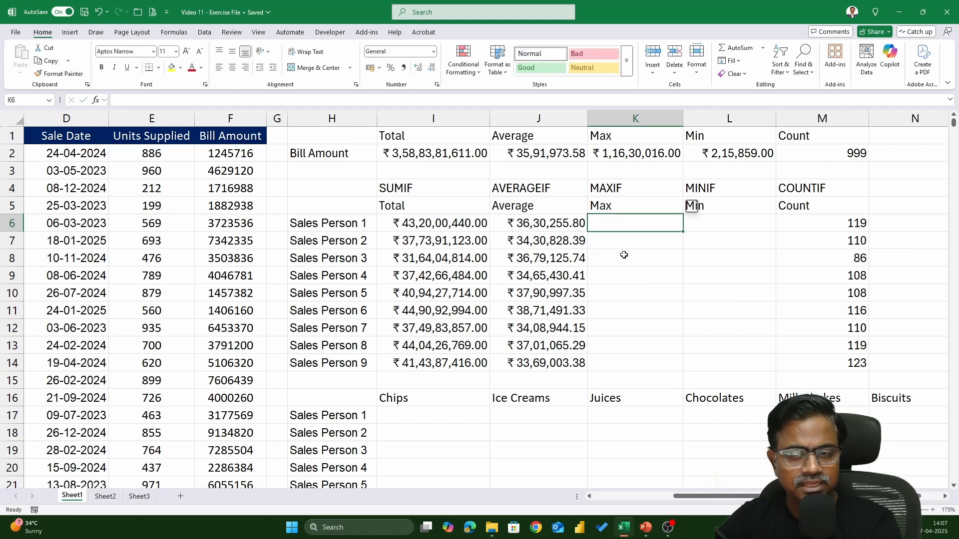
pyautogui.press('Left')
pyautogui.press('Left')
pyautogui.press('Left')
pyautogui.press('Up')
pyautogui.press('Up')
pyautogui.press('Up')
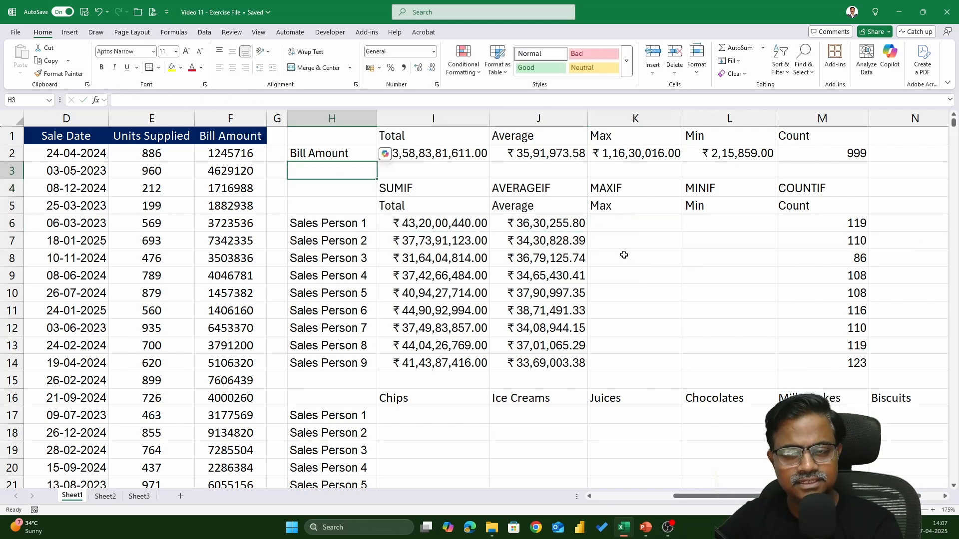
pyautogui.press('Right')
pyautogui.press('Right')
pyautogui.press('Right')
pyautogui.press('Down')
pyautogui.press('Left')
pyautogui.press('Left')
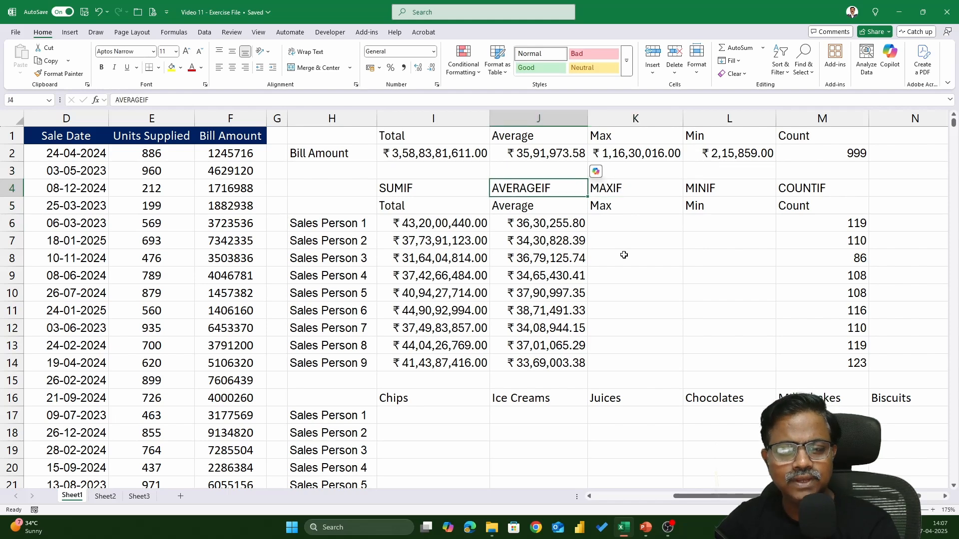
pyautogui.press('Down')
pyautogui.press('Down')
pyautogui.press('Down')
pyautogui.press('Down')
pyautogui.press('Down')
pyautogui.press('Down')
pyautogui.press('Down')
pyautogui.press('Down')
pyautogui.press('Down')
pyautogui.press('Down')
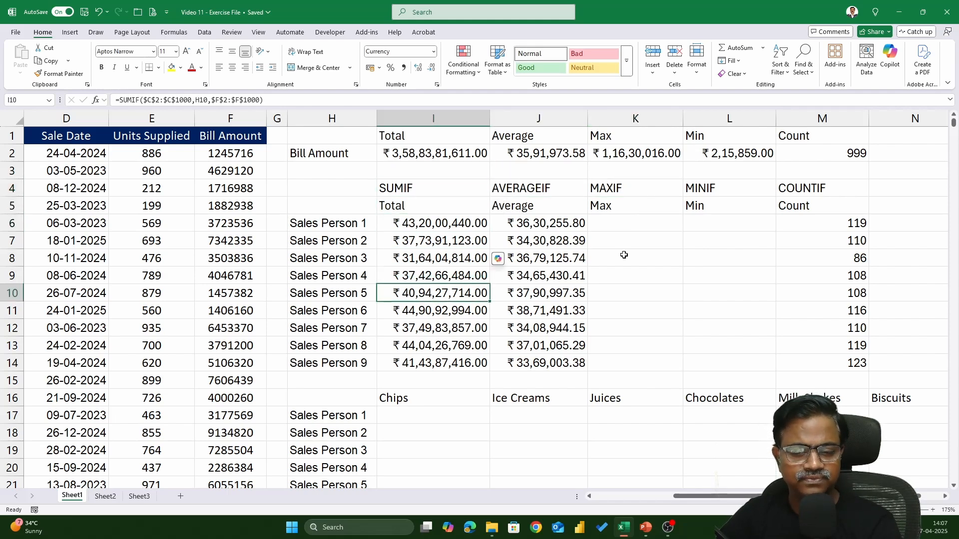
pyautogui.press('Down')
pyautogui.press('Left')
pyautogui.press('Down')
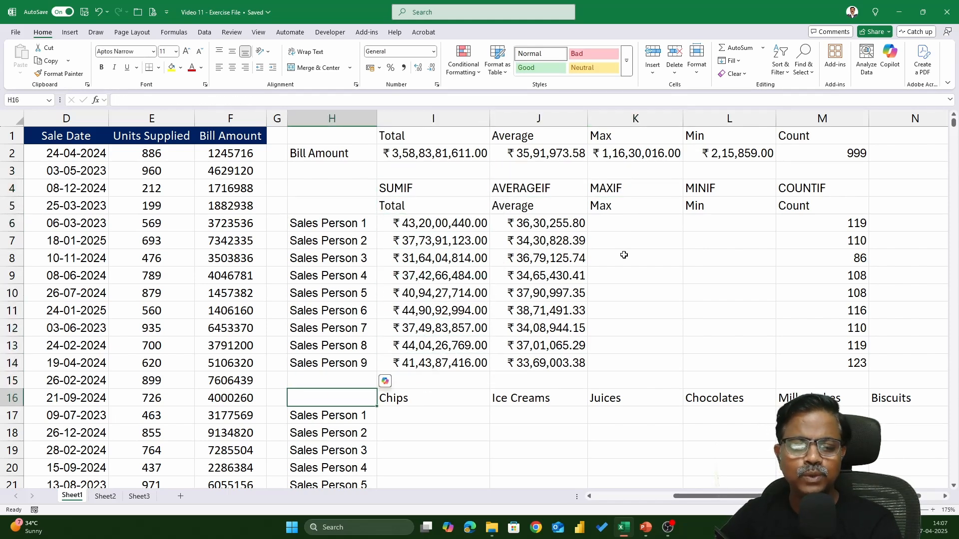
# Step: Move the sales-person-by-product table that starts at H16 down one row so it starts at H17
pyautogui.scroll(-2, 529, 258)
pyautogui.scroll(-1, 524, 269)
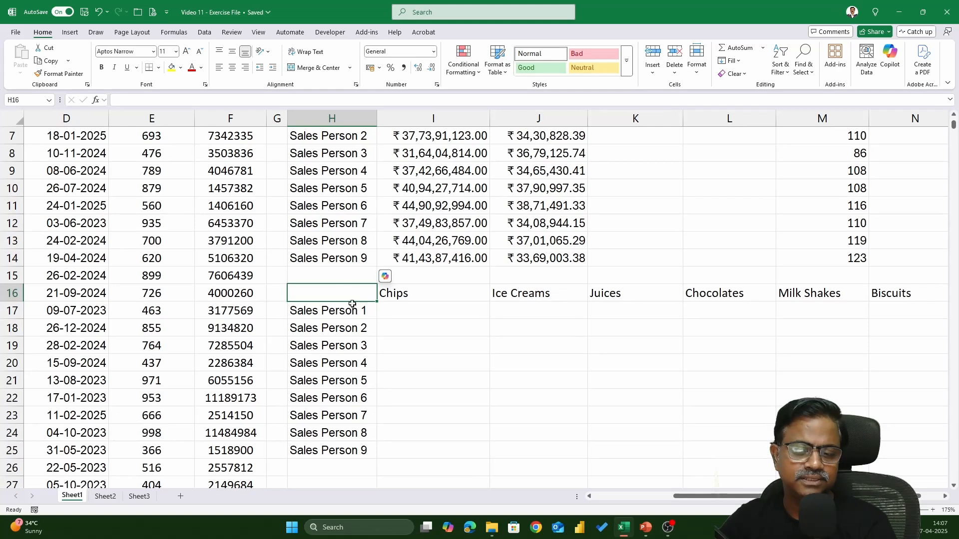
pyautogui.moveTo(352, 300); pyautogui.dragTo(899, 449)
pyautogui.hotkey('ctrl', 'x')
pyautogui.press('Down')
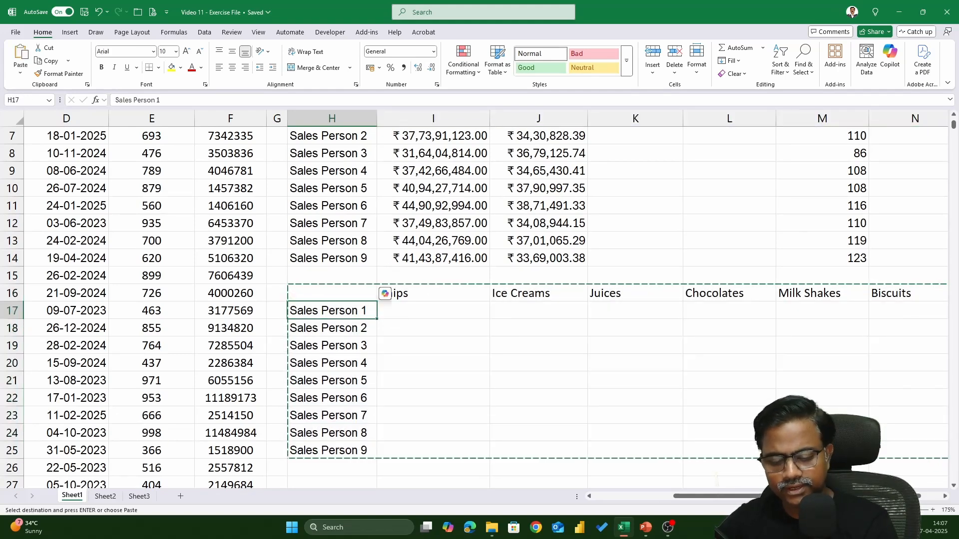
pyautogui.hotkey('ctrl', 'v')
pyautogui.press('Up')
pyautogui.press('Right')
pyautogui.scroll(2, 474, 308)
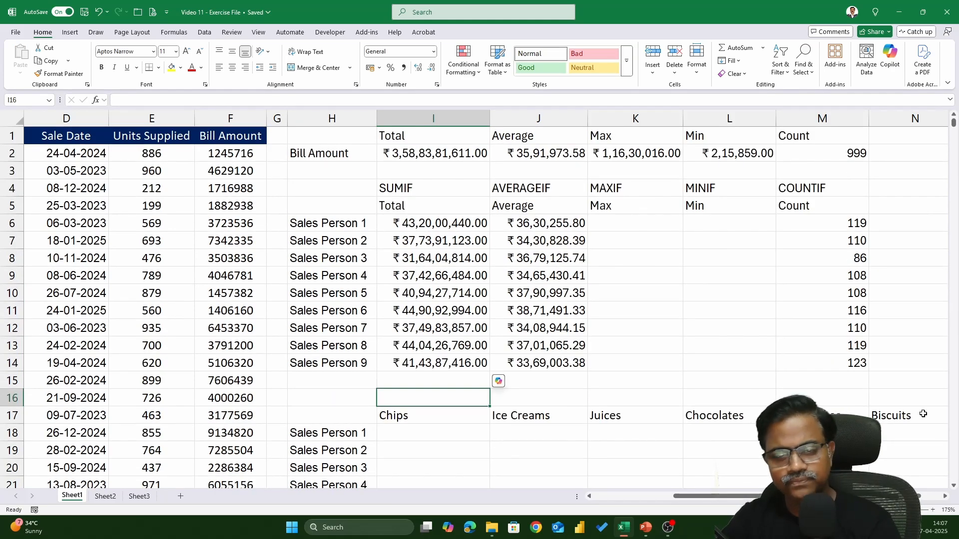
pyautogui.moveTo(344, 228); pyautogui.dragTo(356, 360)
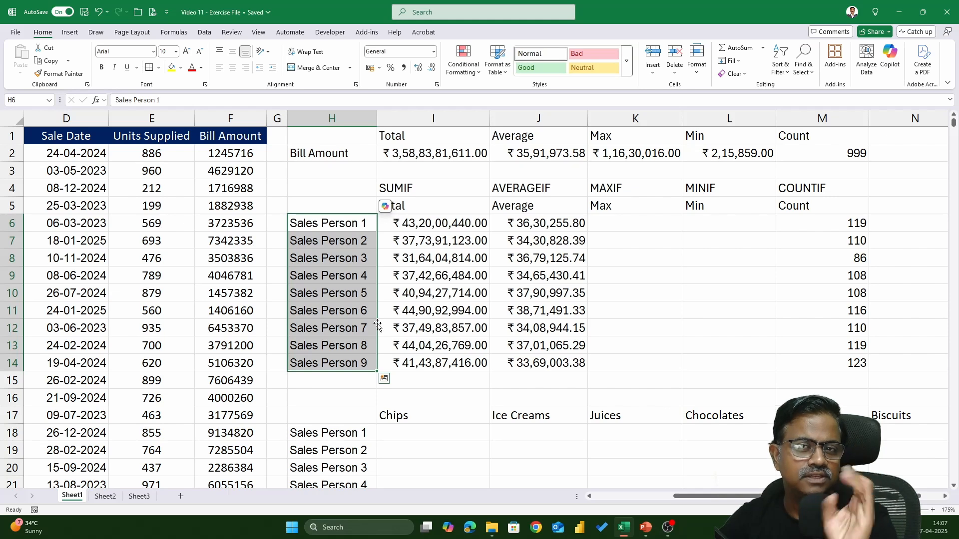
pyautogui.scroll(-3, 377, 327)
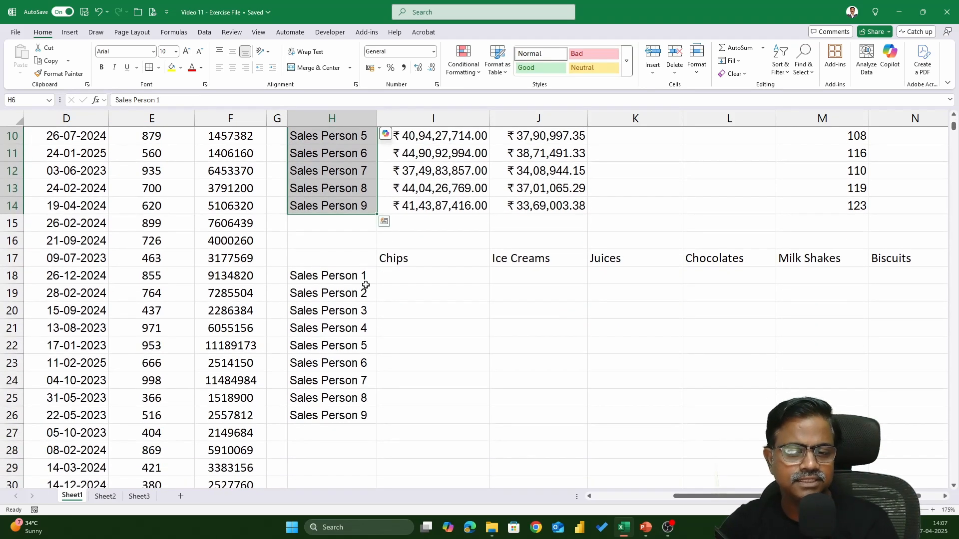
pyautogui.scroll(1, 361, 281)
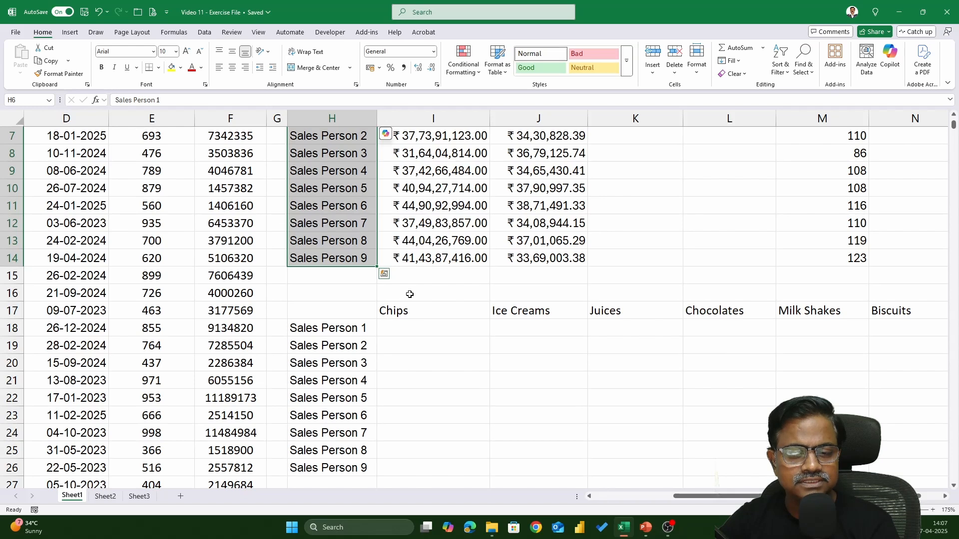
# Step: Enter the label Total in I16, directly above the Chips heading
pyautogui.click(408, 295)
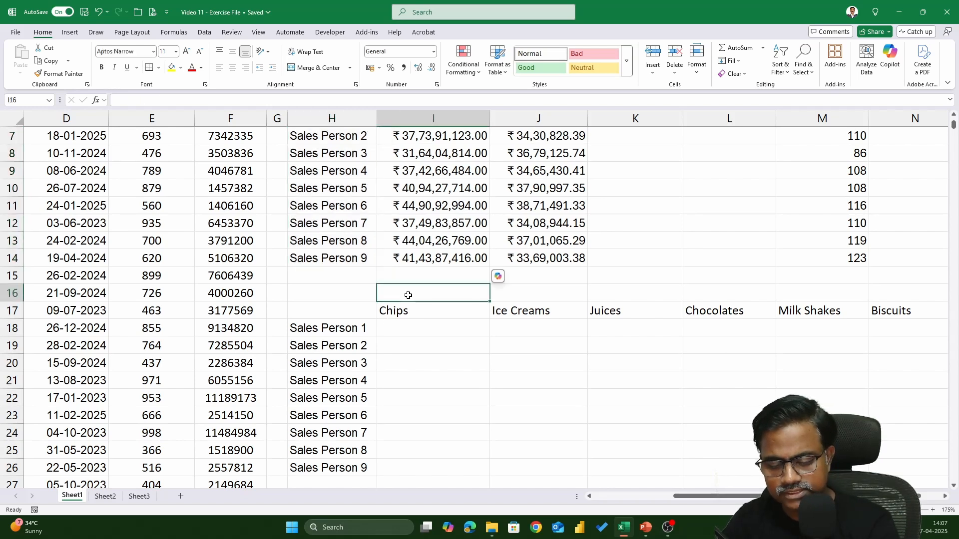
pyautogui.write('Tot')
pyautogui.press('BackSpace')
pyautogui.press('BackSpace')
pyautogui.press('BackSpace')
pyautogui.write('T')
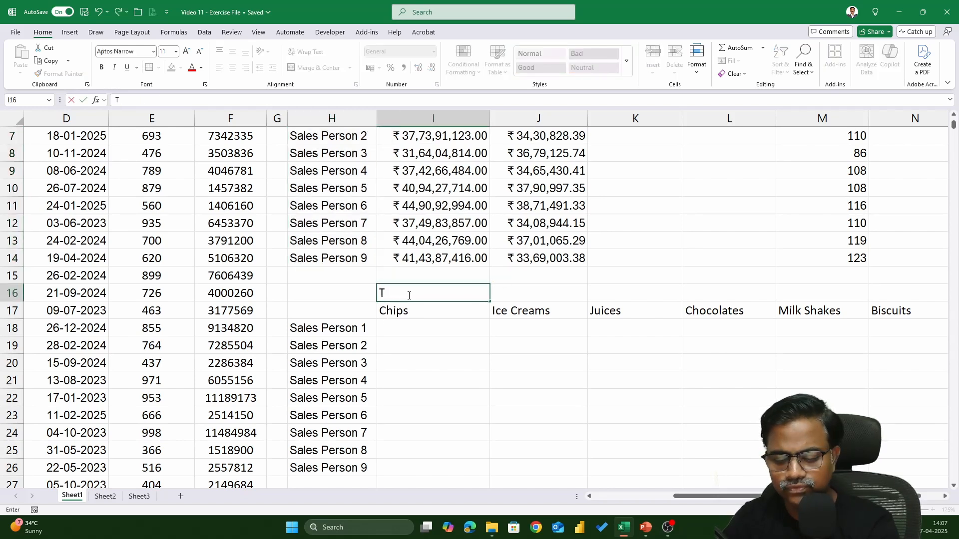
pyautogui.write('otal')
pyautogui.press('Tab')
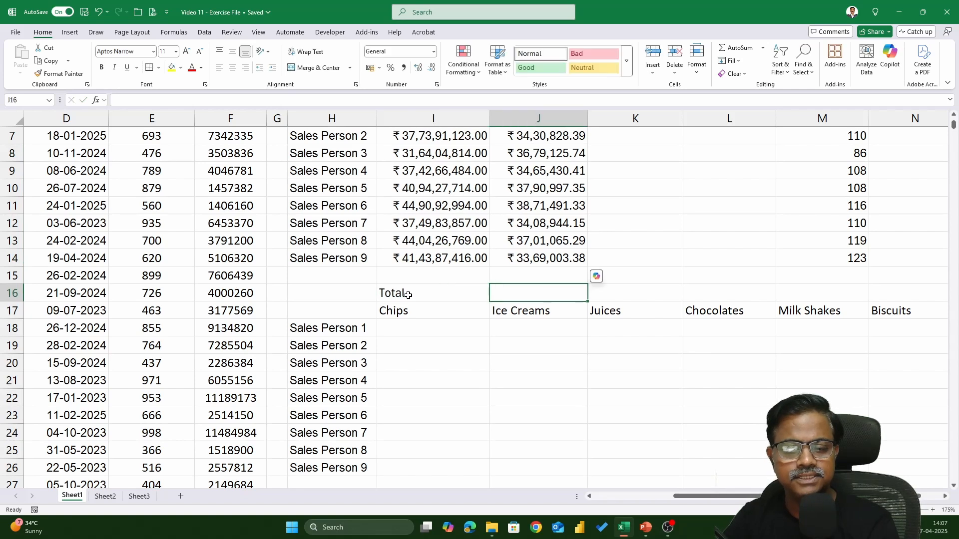
# Step: Enter the labels Average in J16 and Max in K16, above the Ice Creams and Juices headings
pyautogui.write('Averagwe')
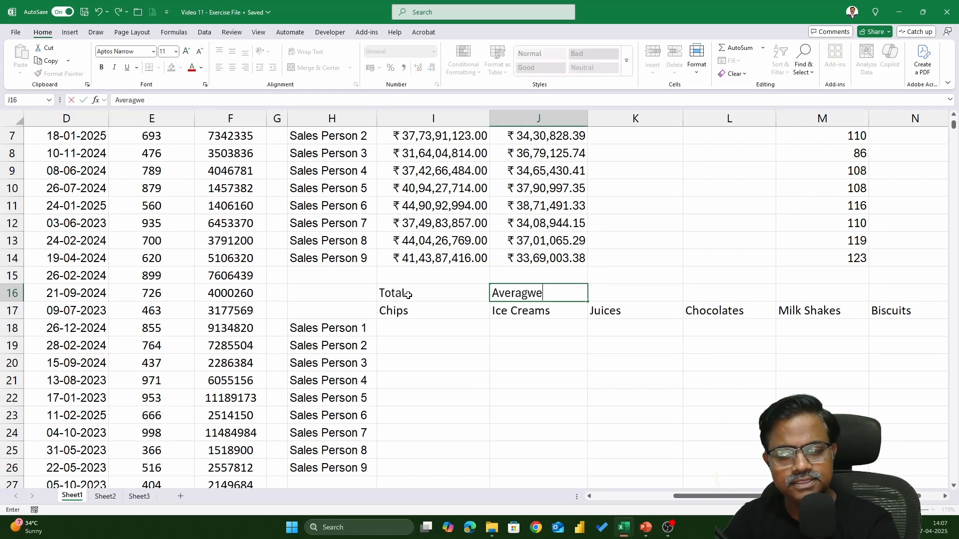
pyautogui.press('BackSpace')
pyautogui.press('BackSpace')
pyautogui.write('e')
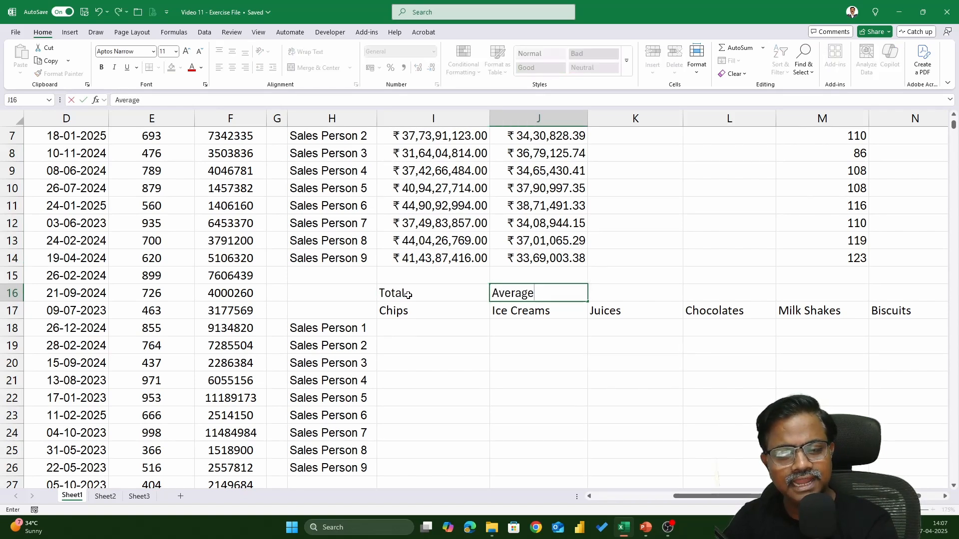
pyautogui.press('Tab')
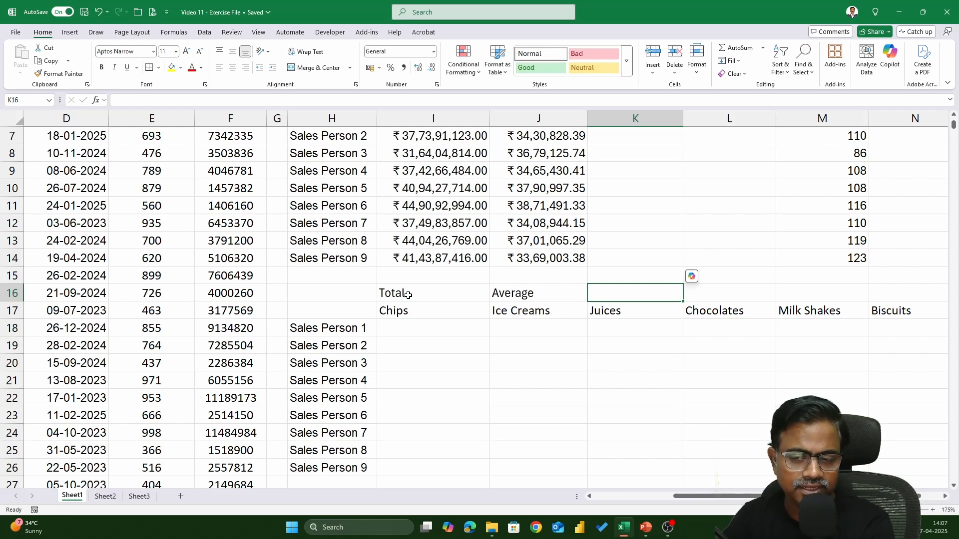
pyautogui.write('Max')
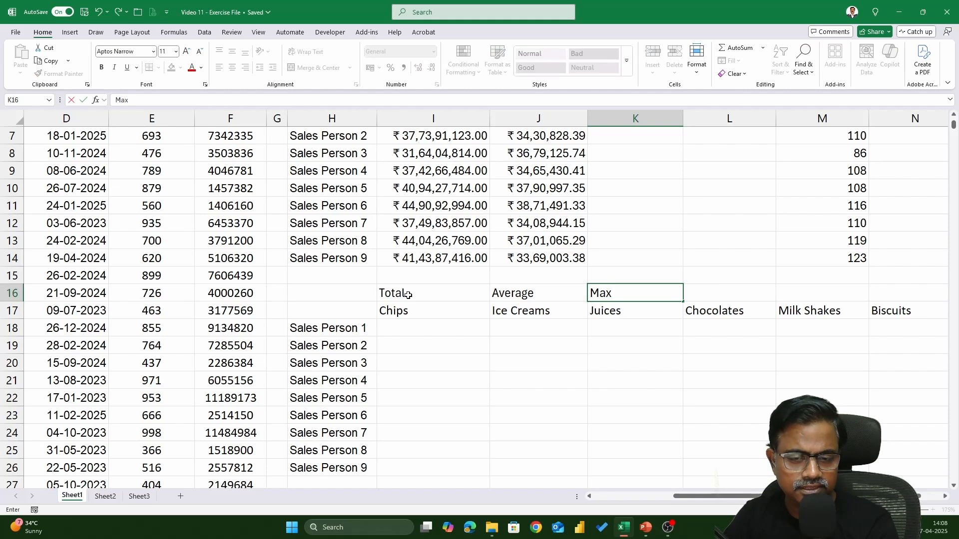
pyautogui.press('Tab')
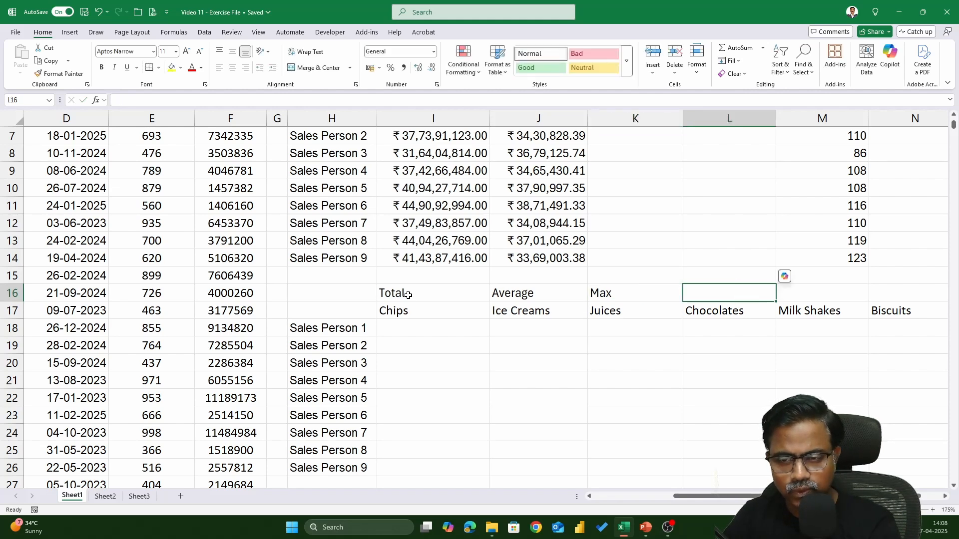
# Step: Enter the labels Min in L16 and Count in M16, above the Chocolates and Milk Shakes headings
pyautogui.write('Min')
pyautogui.press('Tab')
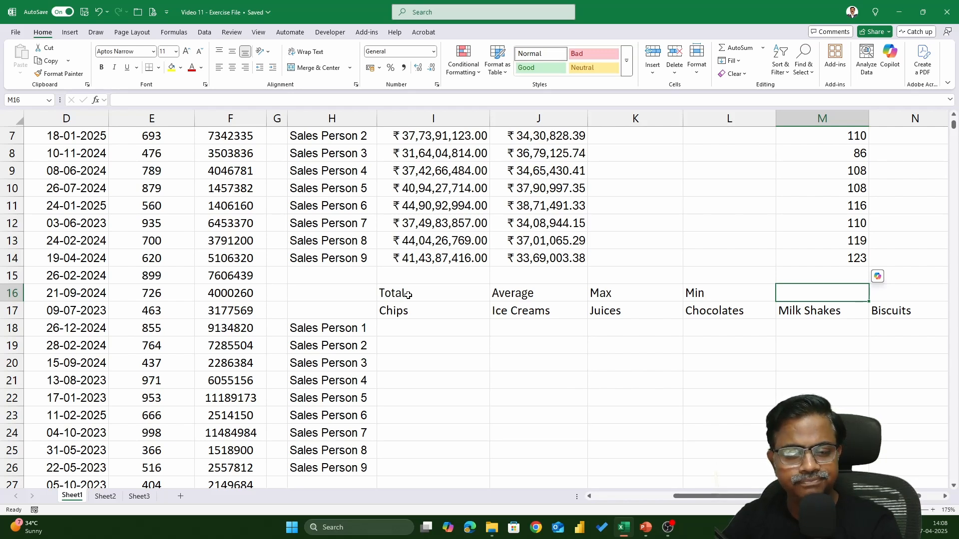
pyautogui.write('Coy')
pyautogui.press('BackSpace')
pyautogui.write('u')
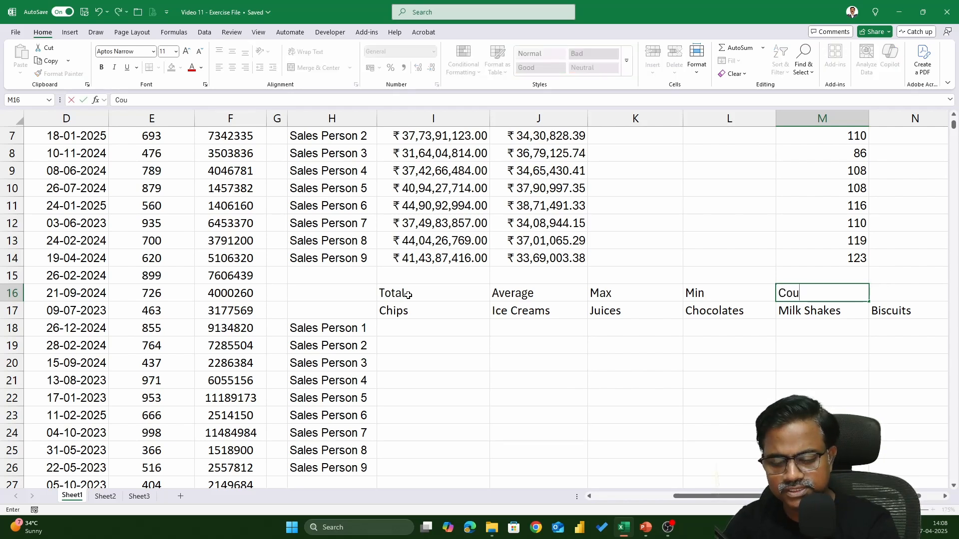
pyautogui.write('ni')
pyautogui.press('BackSpace')
pyautogui.write('t')
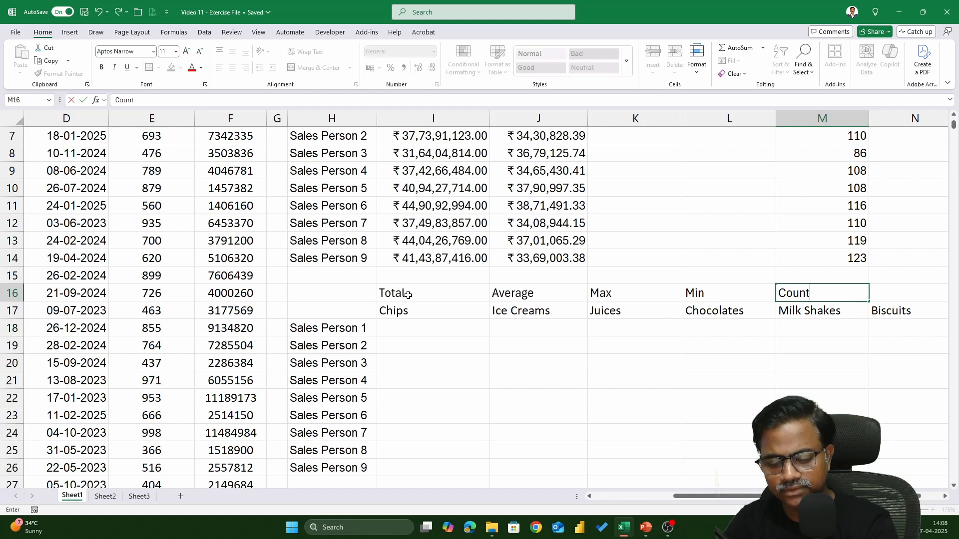
pyautogui.press('Tab')
# Step: Clear the Biscuits heading from N17 so the product headings end with Milk Shakes
pyautogui.press('Down')
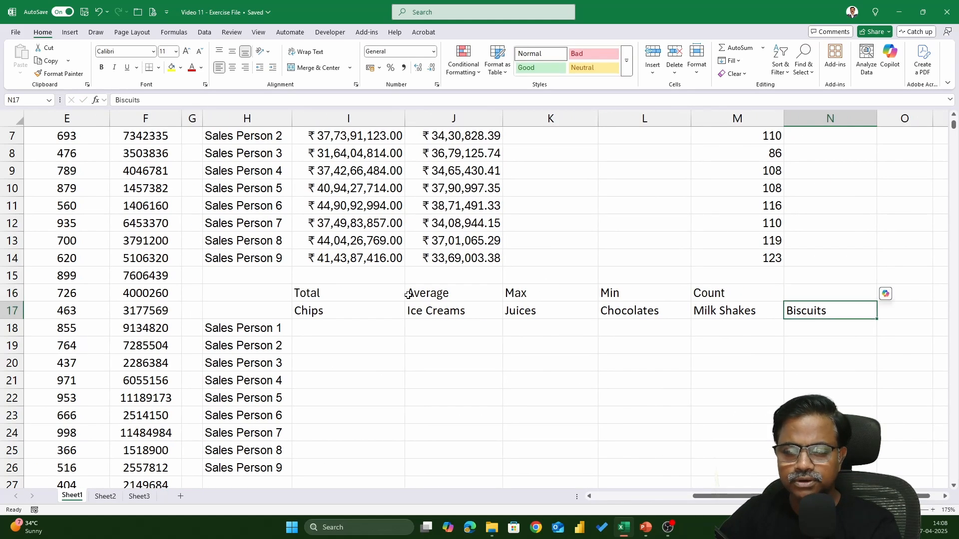
pyautogui.press('Delete')
pyautogui.press('Left')
pyautogui.press('Left')
pyautogui.press('Left')
pyautogui.press('Left')
pyautogui.press('Left')
pyautogui.press('Left')
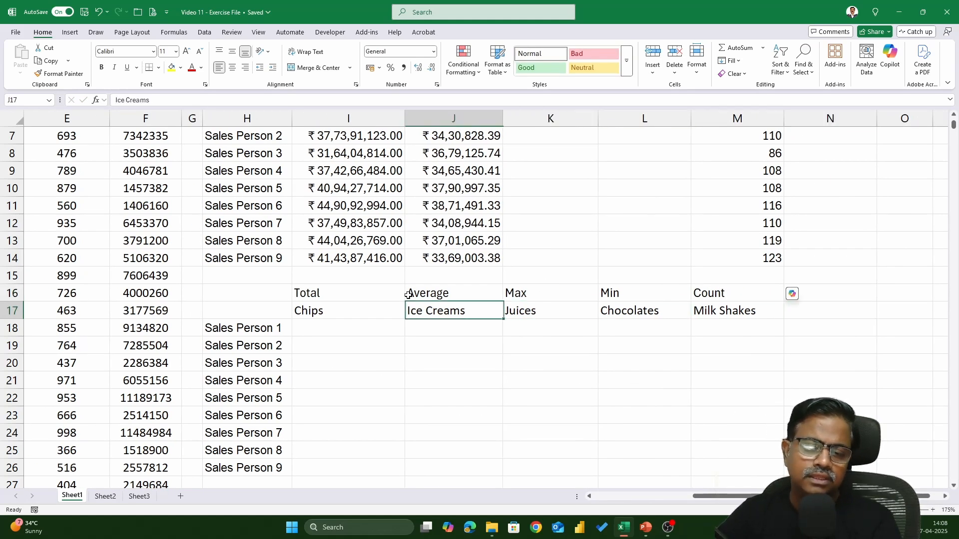
pyautogui.press('Right')
pyautogui.press('Right')
pyautogui.press('Left')
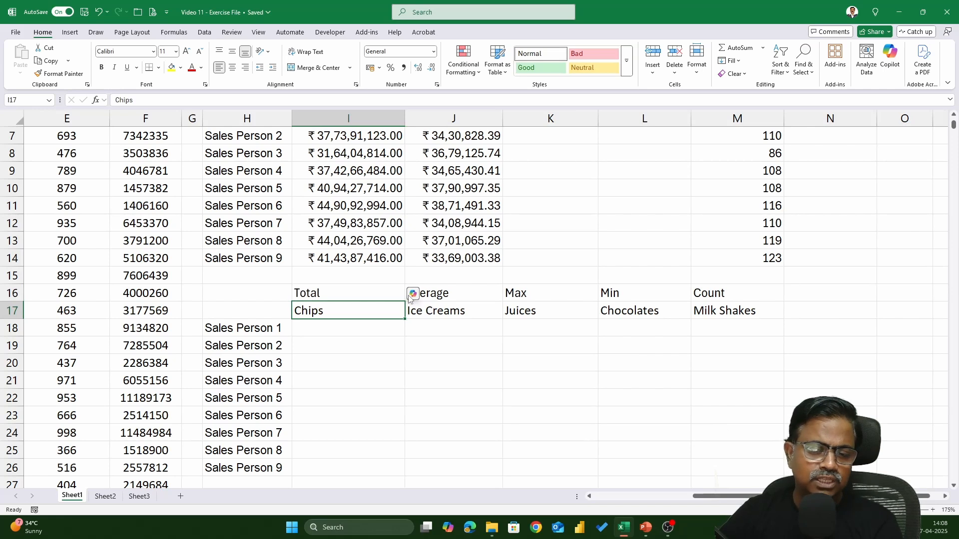
pyautogui.moveTo(252, 333); pyautogui.dragTo(251, 426)
pyautogui.click(334, 314)
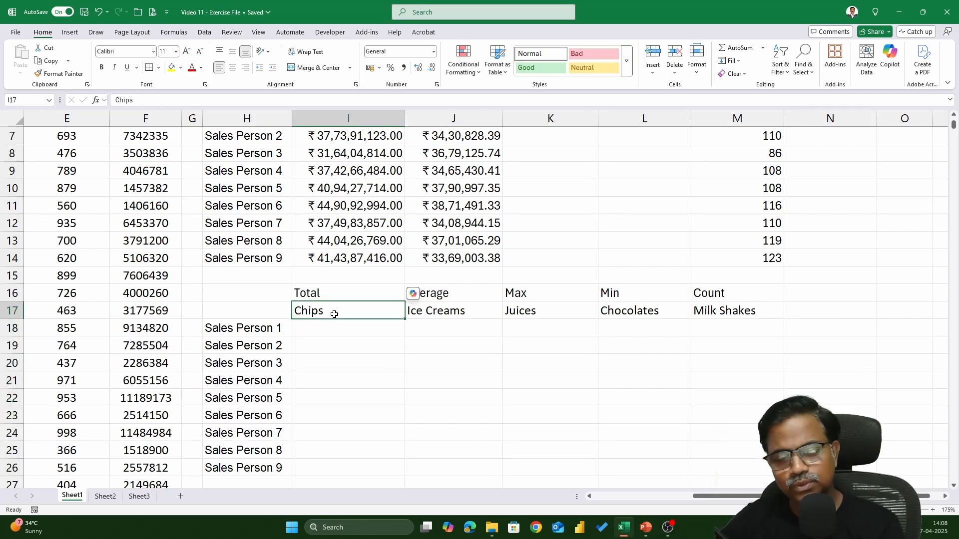
# Step: Replace the labels above Chips and Ice Creams with SUMIFS in I16 and AVERAGEIFS in J16
pyautogui.click(321, 292)
pyautogui.write('SUMIFS')
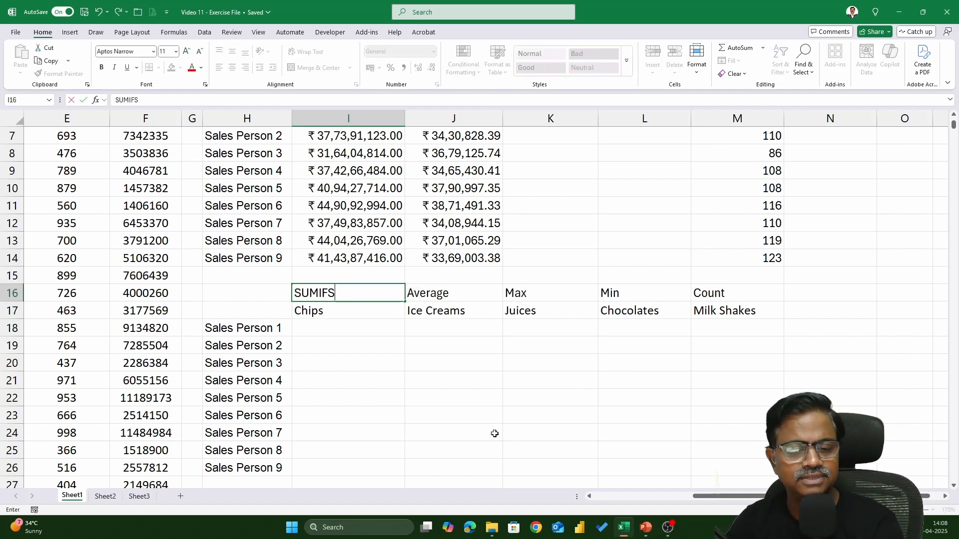
pyautogui.press('Tab')
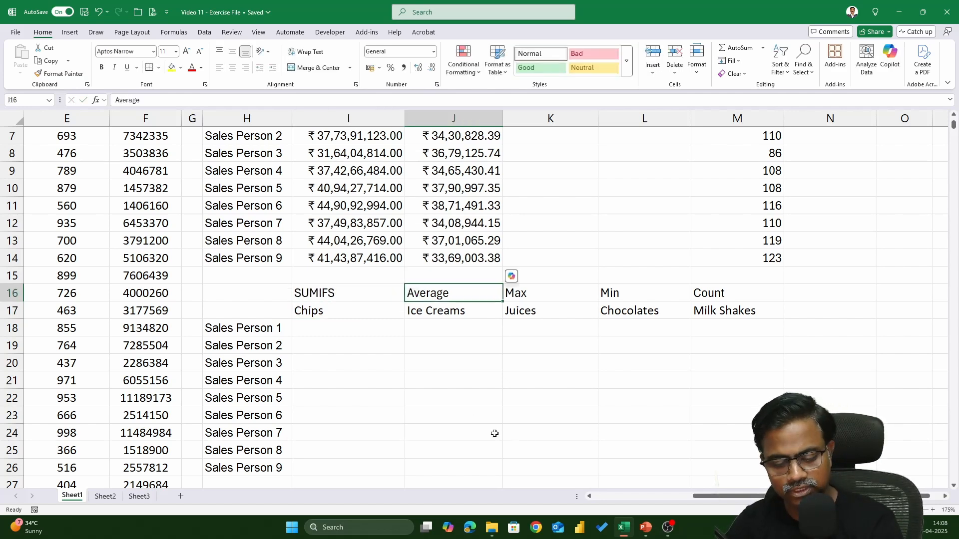
pyautogui.write('AVERAGEIFS')
pyautogui.press('Tab')
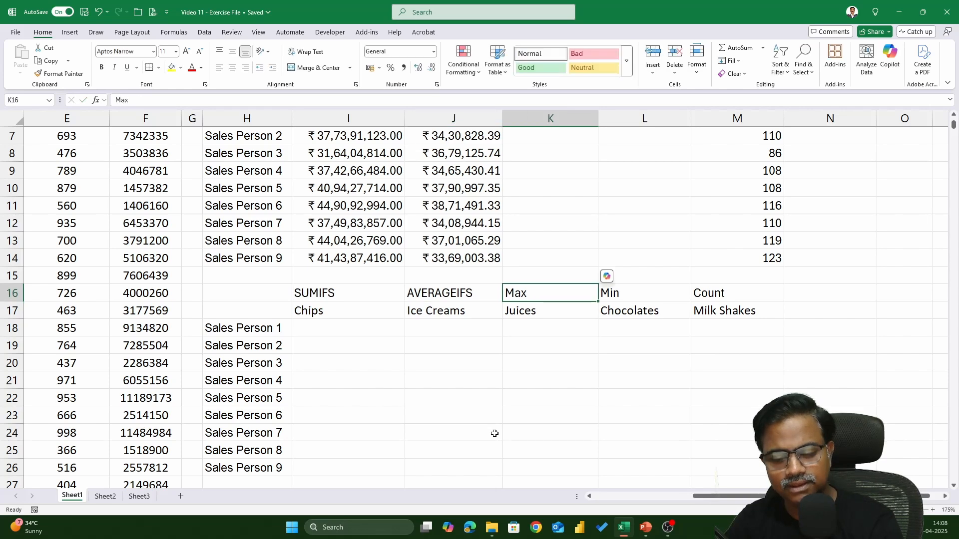
# Step: Replace the labels above Juices, Chocolates and Milk Shakes with MAXIFS in K16, MINIFS in L16 and COUNTIFS in M16
pyautogui.write('MAXIFS')
pyautogui.press('Tab')
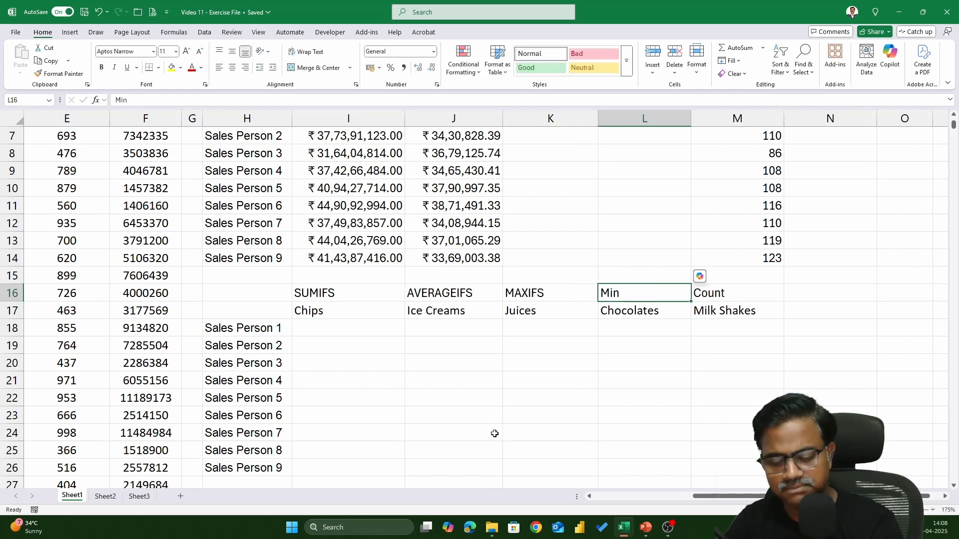
pyautogui.write('MINIFS')
pyautogui.press('Tab')
pyautogui.write('C')
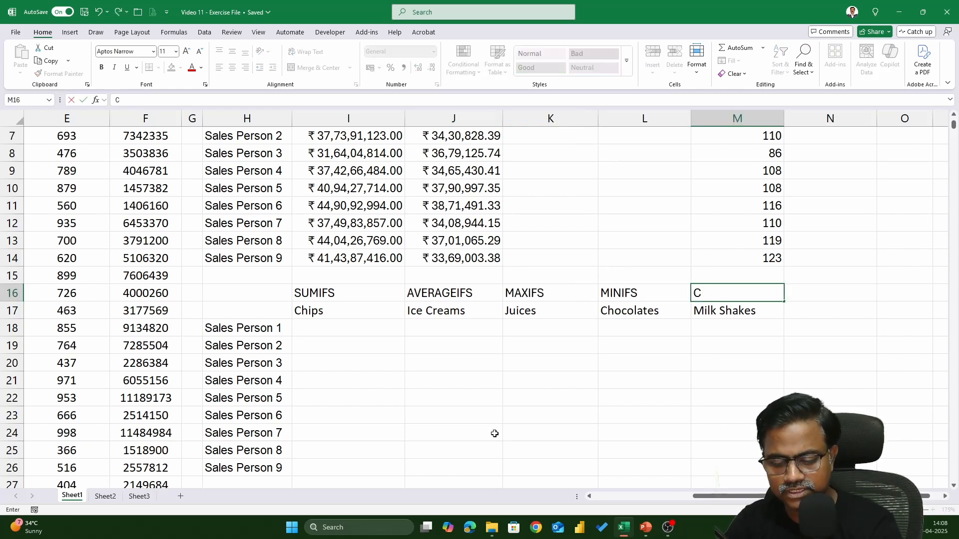
pyautogui.write('OUNTIFS')
pyautogui.press('Return')
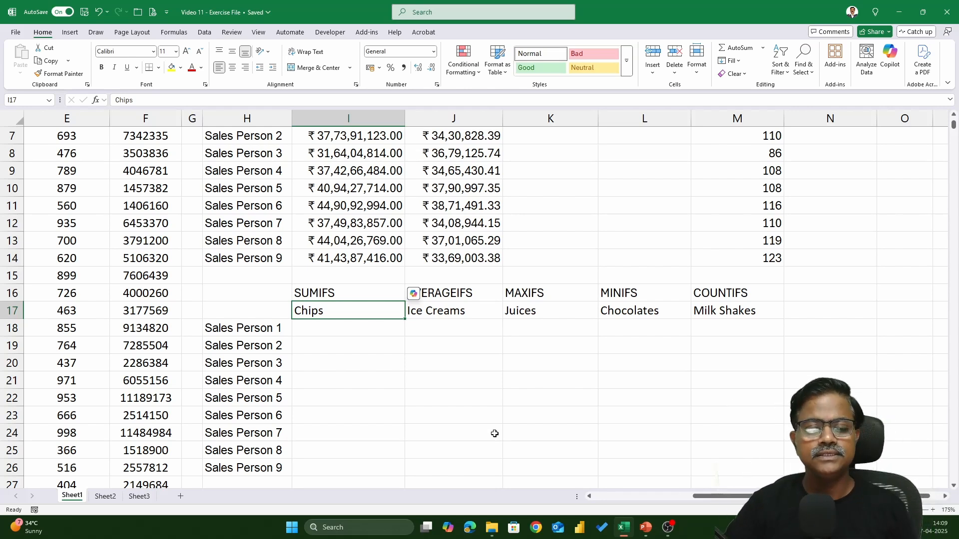
# Step: Start a SUMIFS formula in I18 with the Bill Amount range $F$2:$F$1000 as the absolute sum range
pyautogui.press('Down')
pyautogui.write('=SUMIFS')
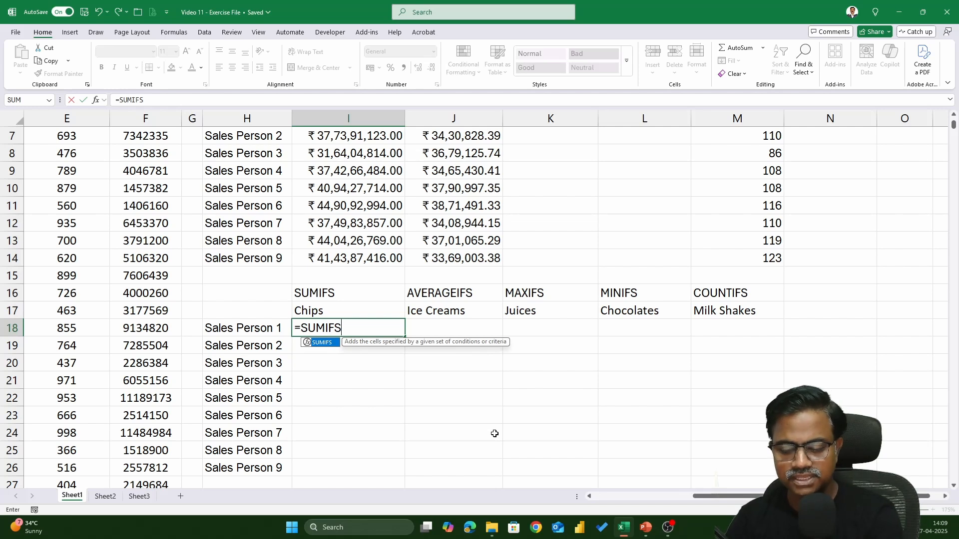
pyautogui.write('(')
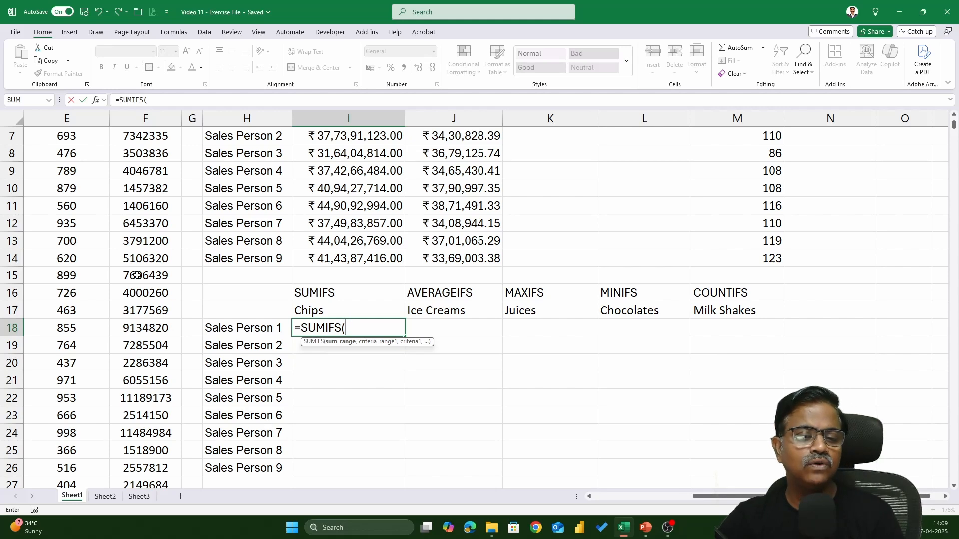
pyautogui.scroll(2, 142, 269)
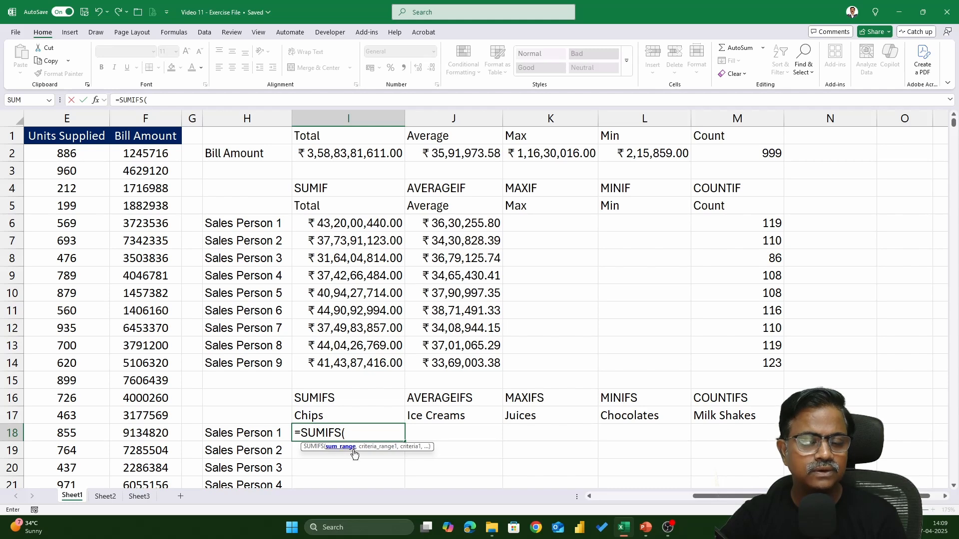
pyautogui.click(150, 156)
pyautogui.hotkey('ctrl', 'shift', 'Down')
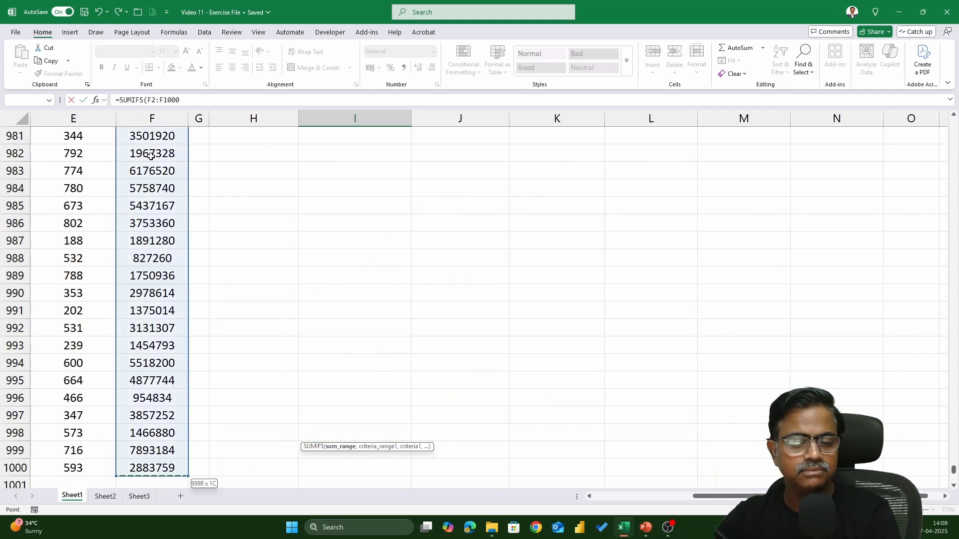
pyautogui.hotkey('ctrl', 'BackSpace')
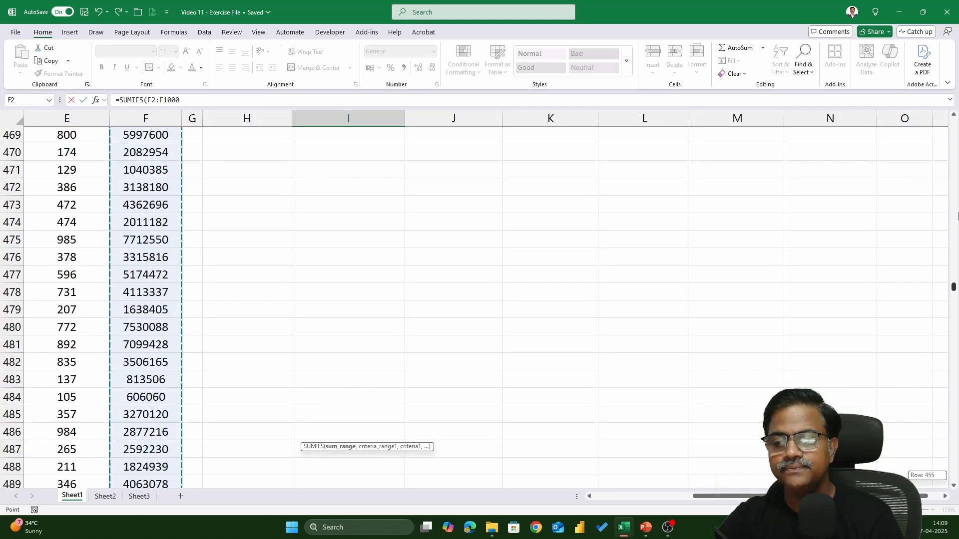
pyautogui.scroll(-1, 734, 260)
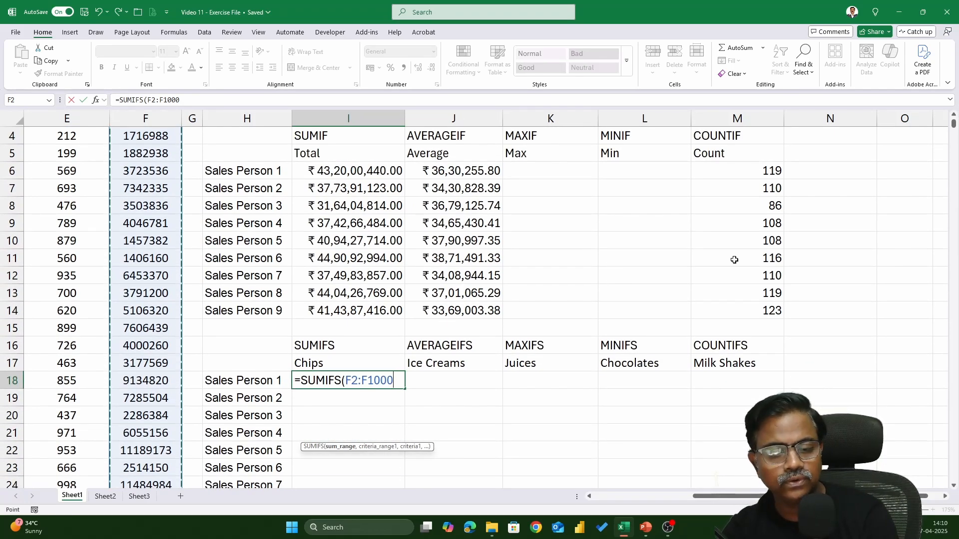
pyautogui.press('F4')
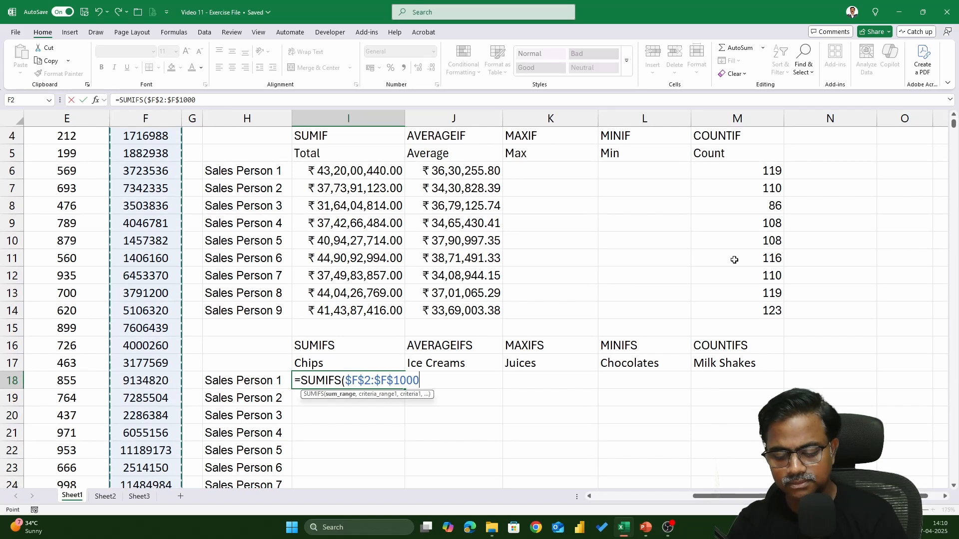
pyautogui.write(',')
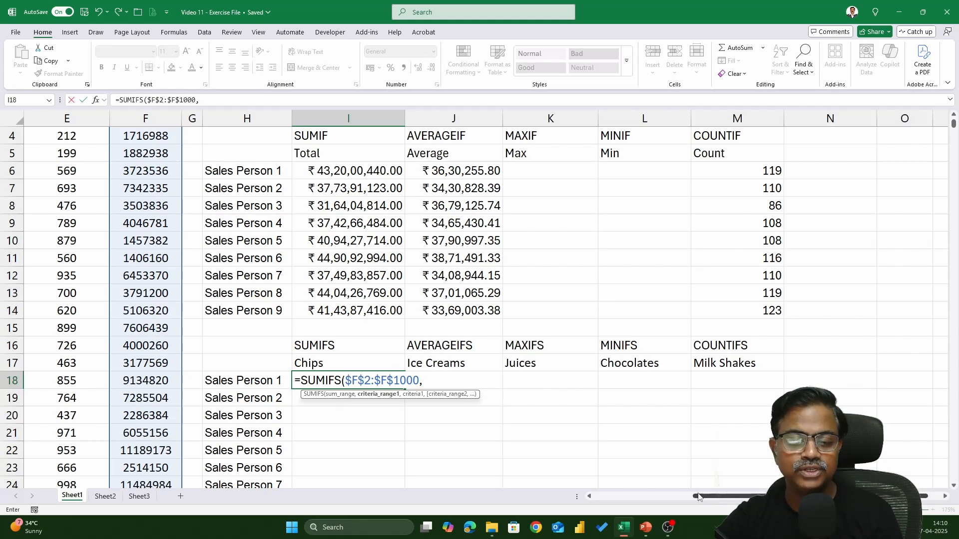
# Step: Add the Sales Person range $C$2:$C$1000 as the first absolute criteria range, with H18 as its criterion
pyautogui.moveTo(698, 497); pyautogui.dragTo(593, 497)
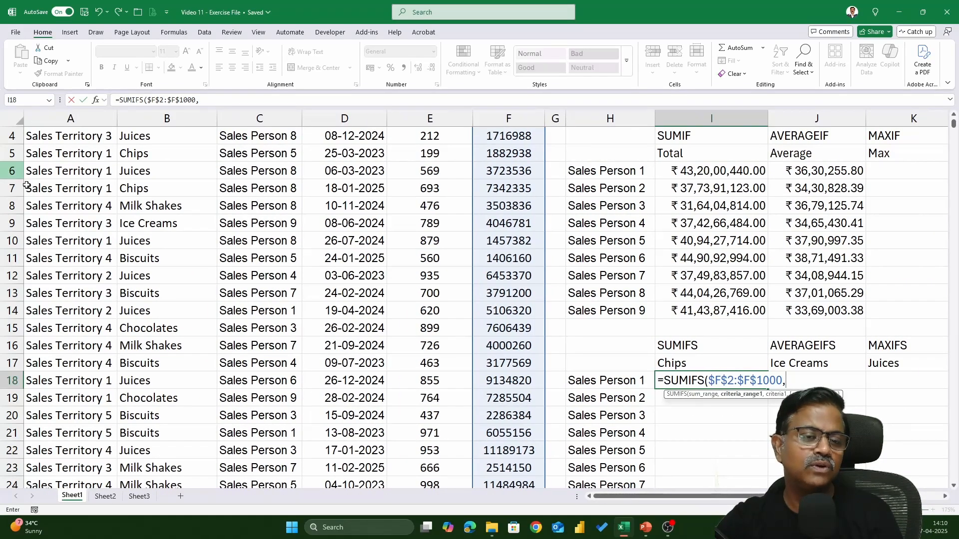
pyautogui.click(230, 188)
pyautogui.hotkey('ctrl', 'Up')
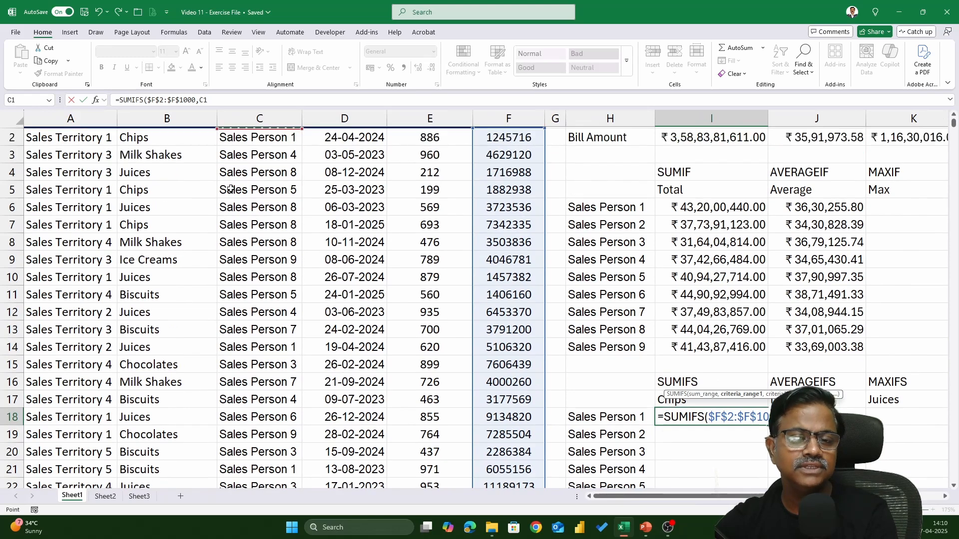
pyautogui.press('Down')
pyautogui.hotkey('ctrl', 'shift', 'Down')
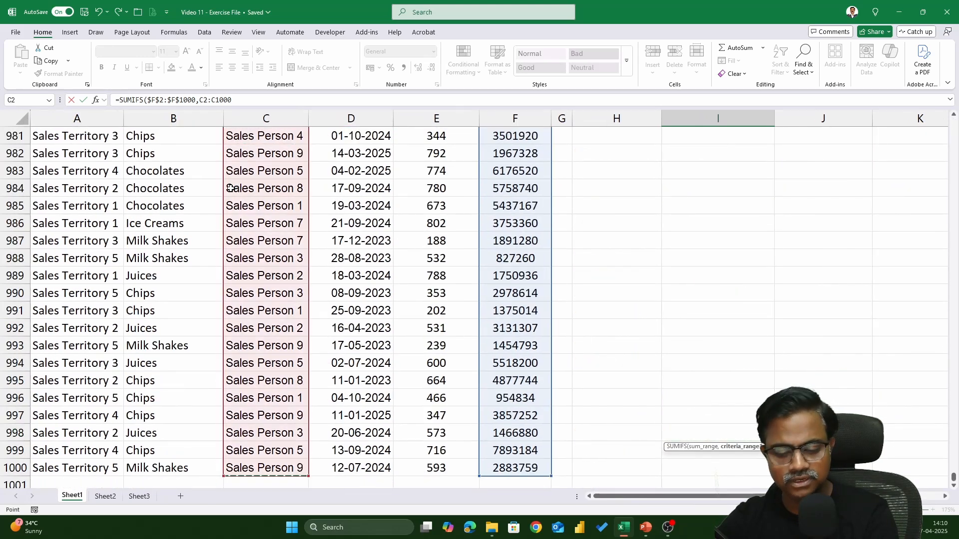
pyautogui.press('F4')
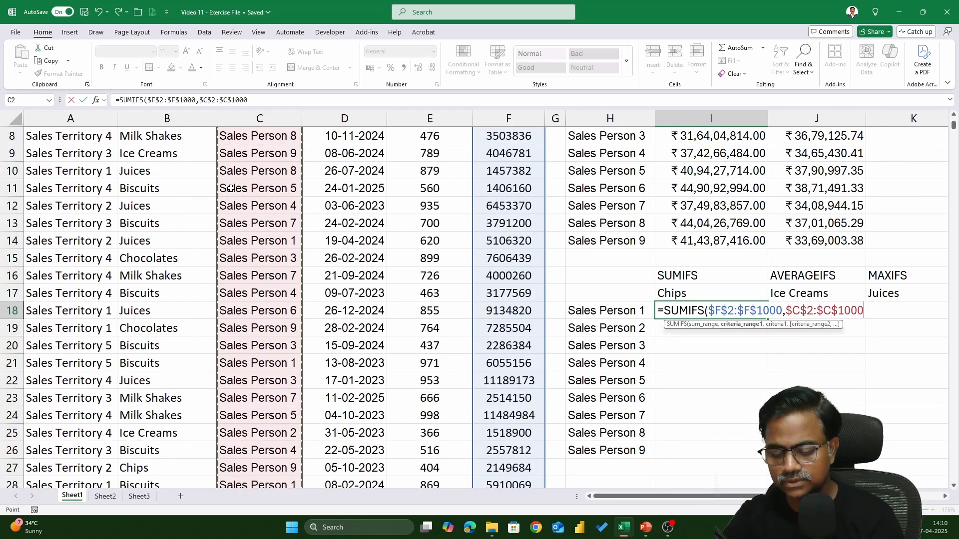
pyautogui.write(',')
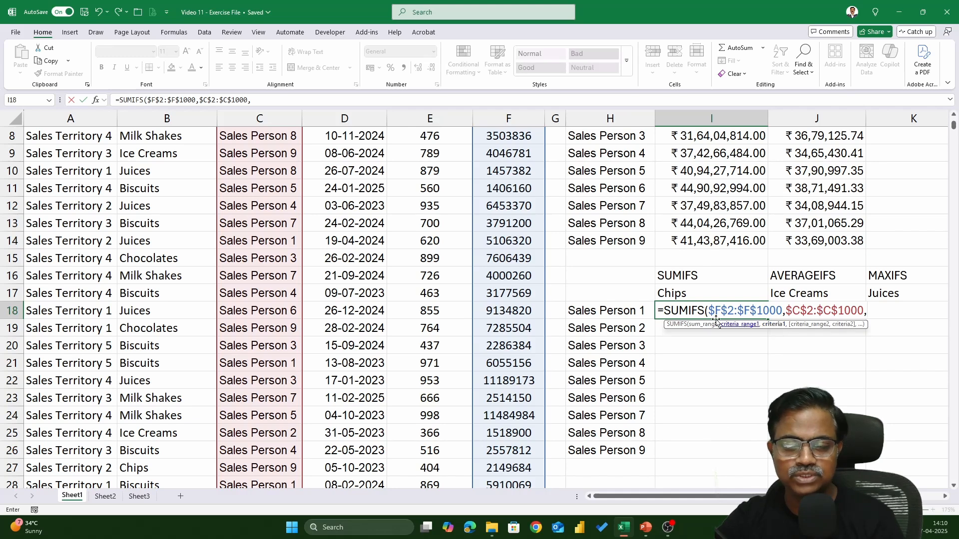
pyautogui.click(627, 310)
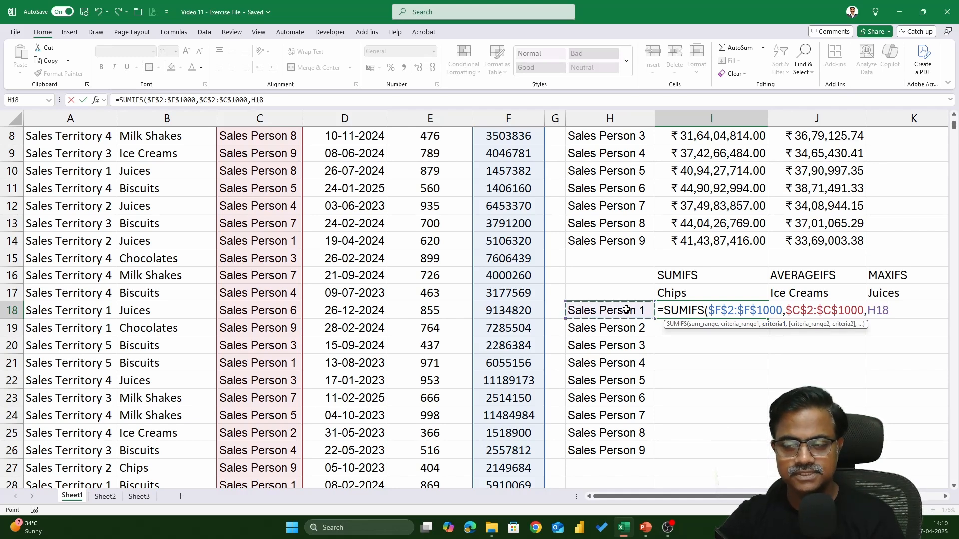
pyautogui.write(',')
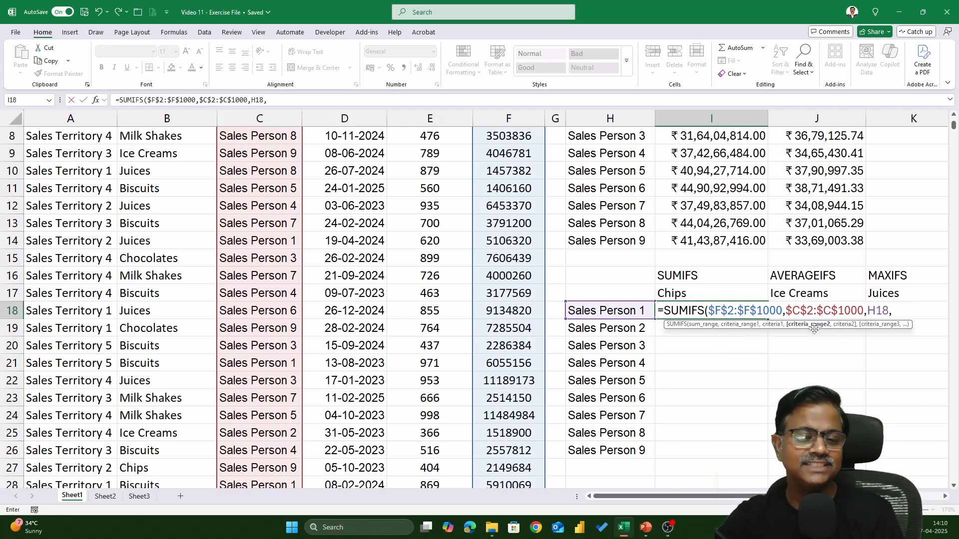
# Step: Add the Product Category range $B$2:$B$1000 as the second absolute criteria range with I17 as its criterion, and close the formula's parenthesis
pyautogui.click(173, 283)
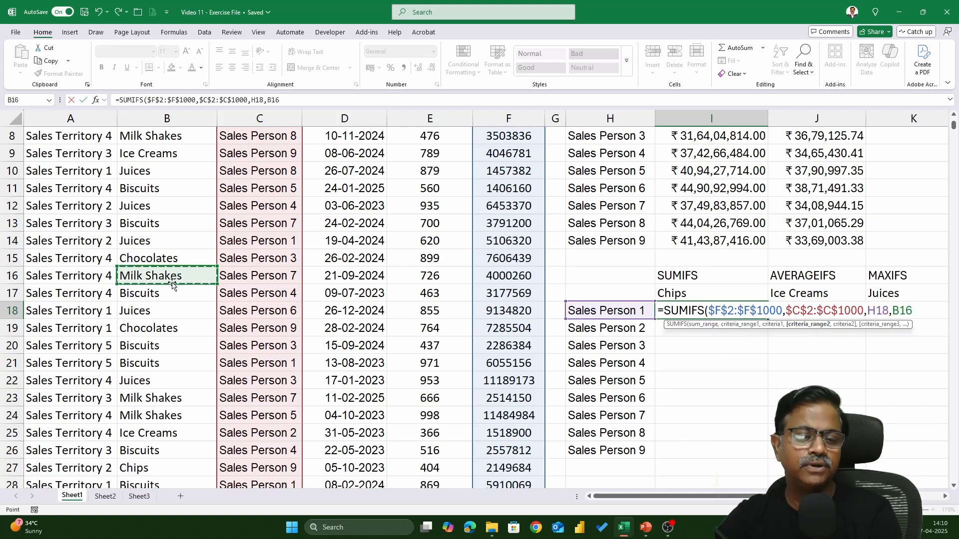
pyautogui.scroll(3, 172, 283)
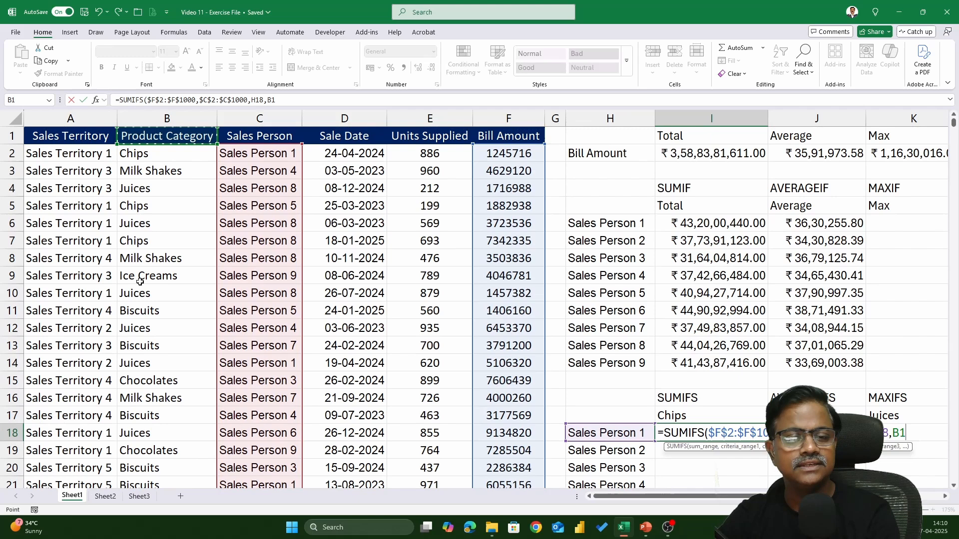
pyautogui.click(140, 156)
pyautogui.hotkey('ctrl', 'shift', 'Down')
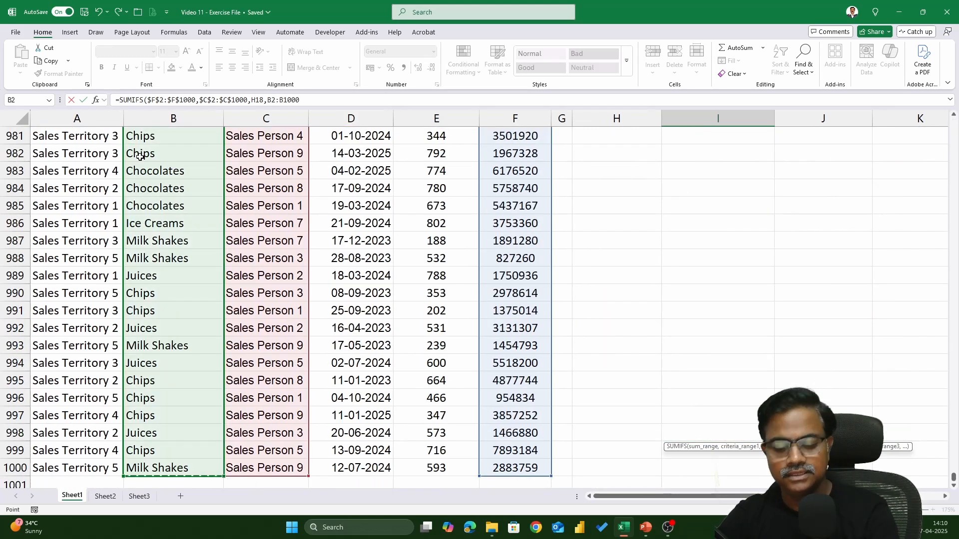
pyautogui.press('F4')
pyautogui.write(',')
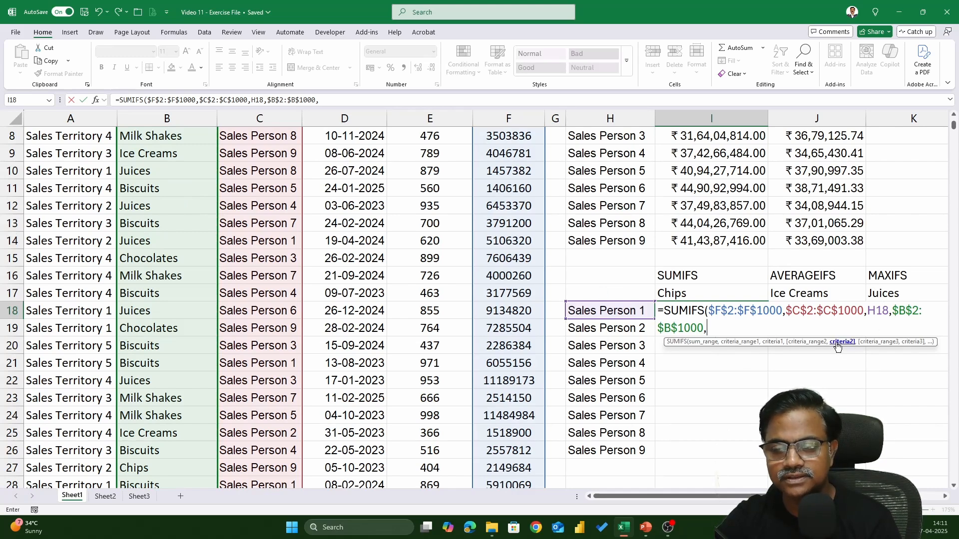
pyautogui.click(679, 291)
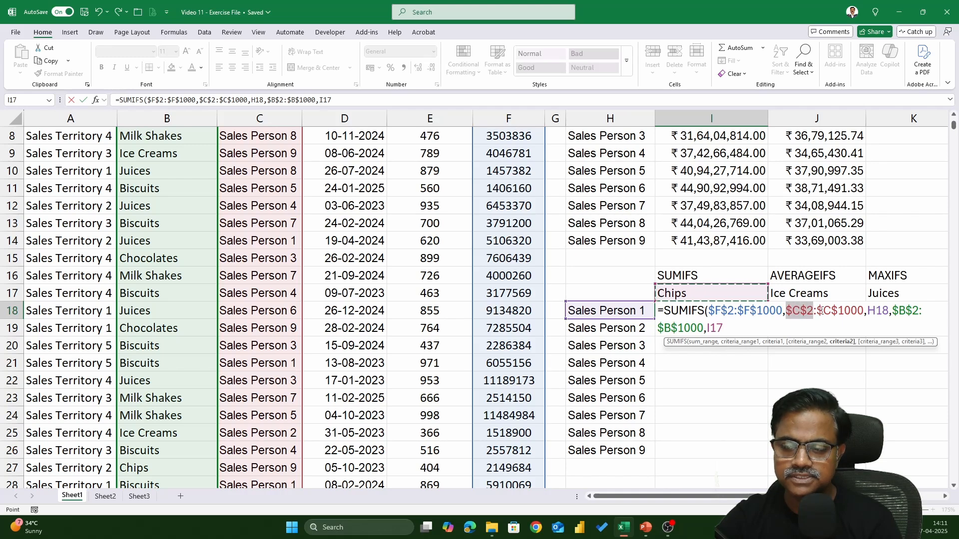
pyautogui.moveTo(822, 311); pyautogui.dragTo(928, 312)
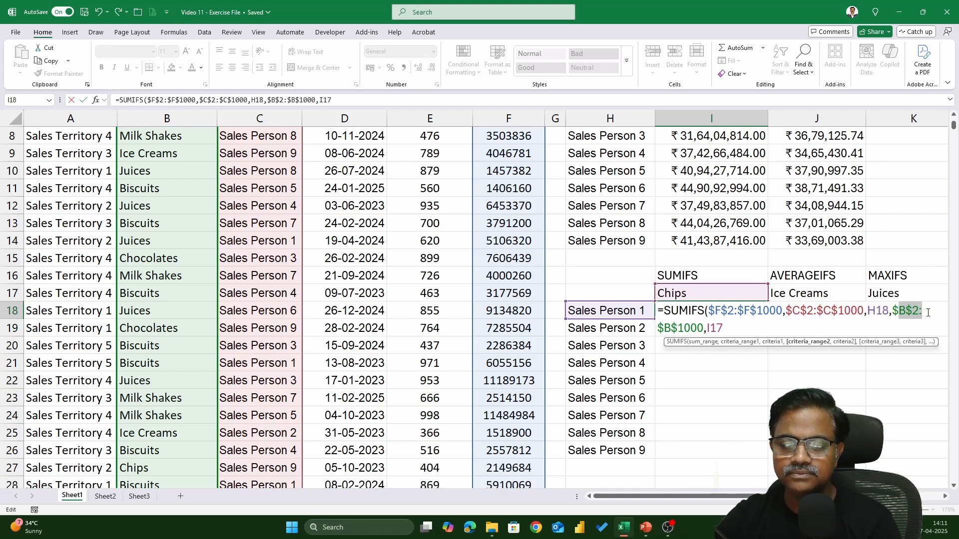
pyautogui.click(713, 327)
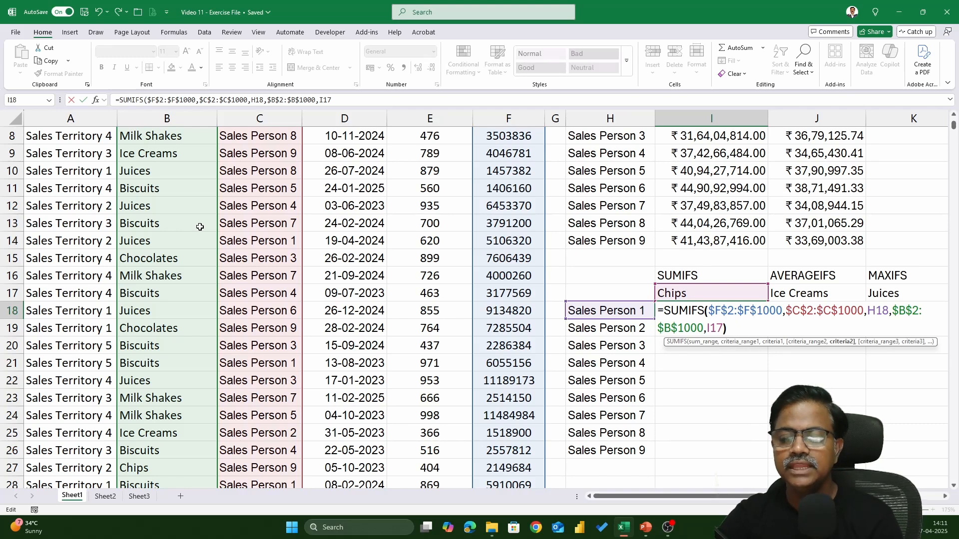
# Step: Change the criteria references to mixed references, $H18 for the sales person and I$17 for the product, and enter the SUMIFS formula
pyautogui.write(')')
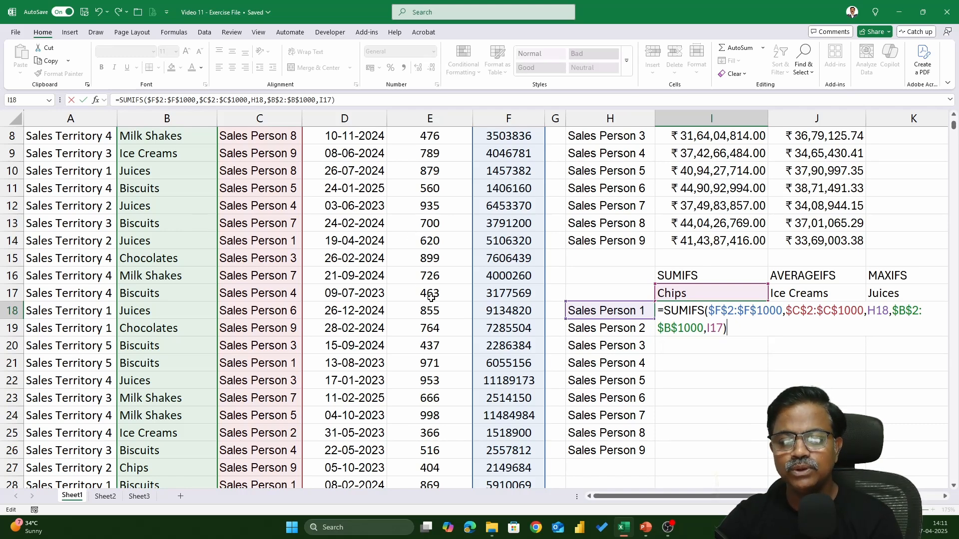
pyautogui.click(708, 328)
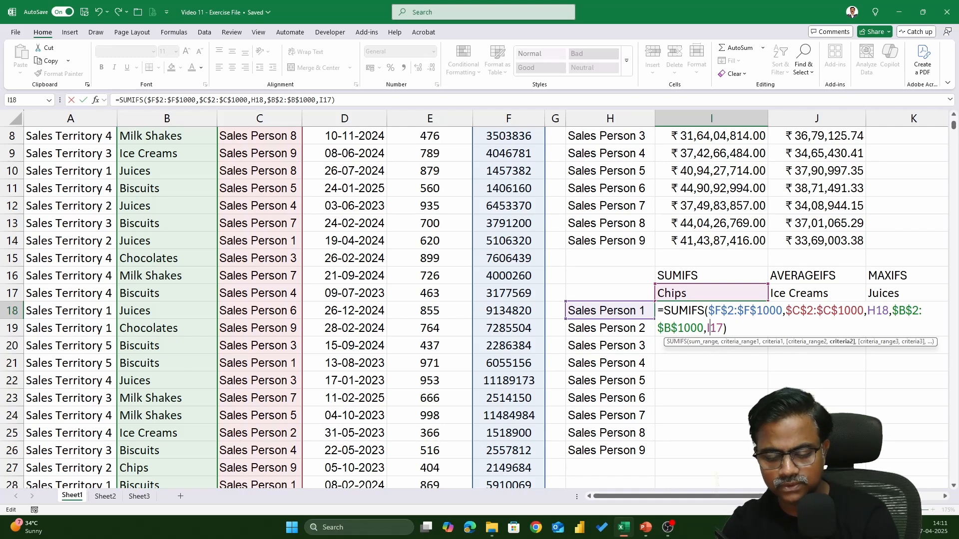
pyautogui.press('F4')
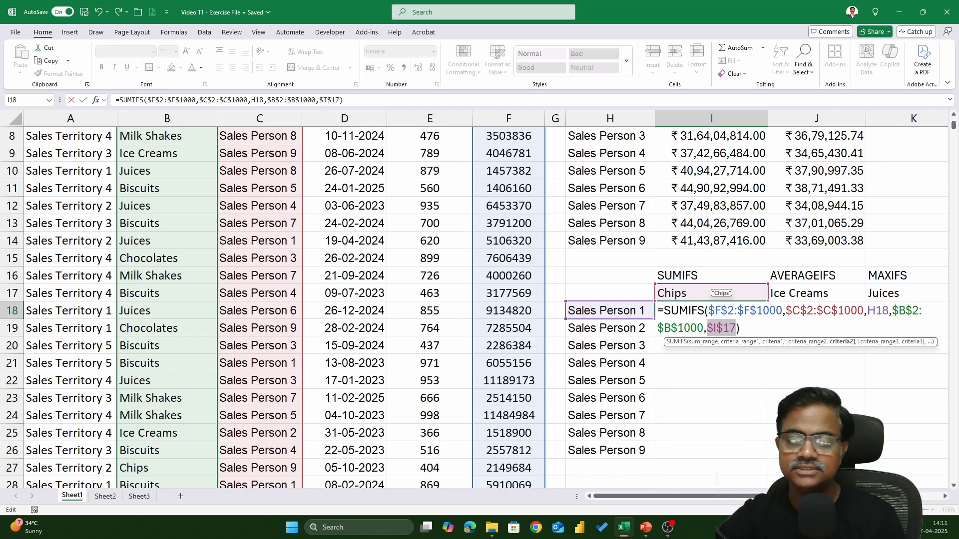
pyautogui.click(874, 318)
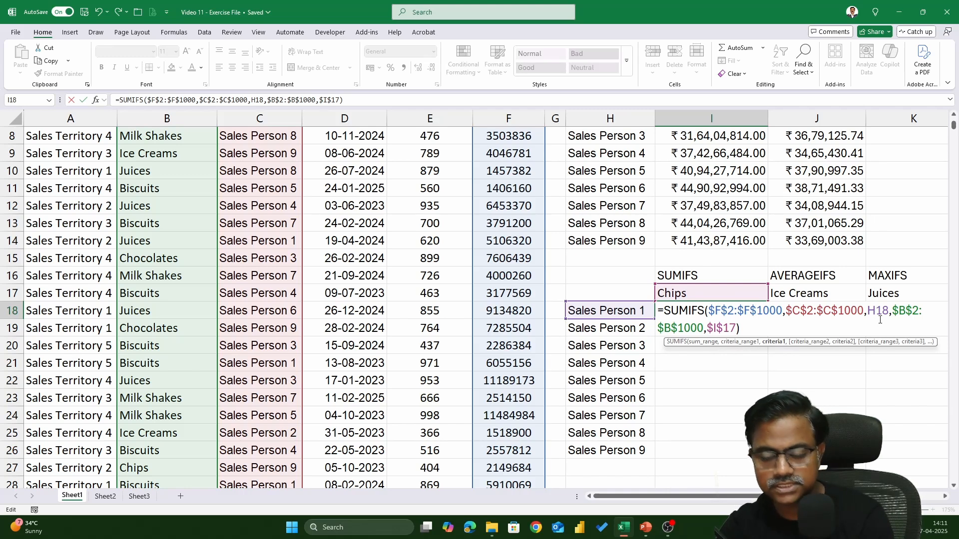
pyautogui.press('F4')
pyautogui.press('F4')
pyautogui.press('F4')
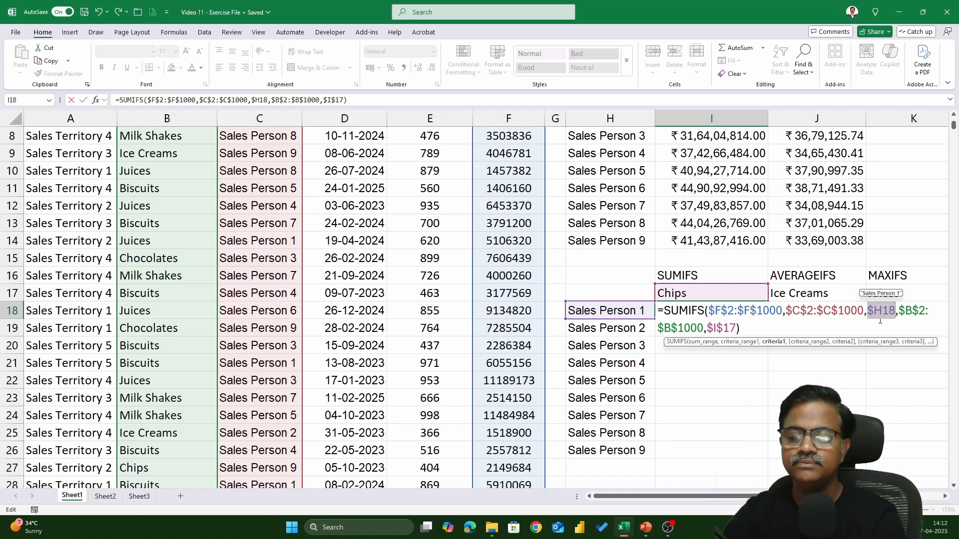
pyautogui.click(723, 328)
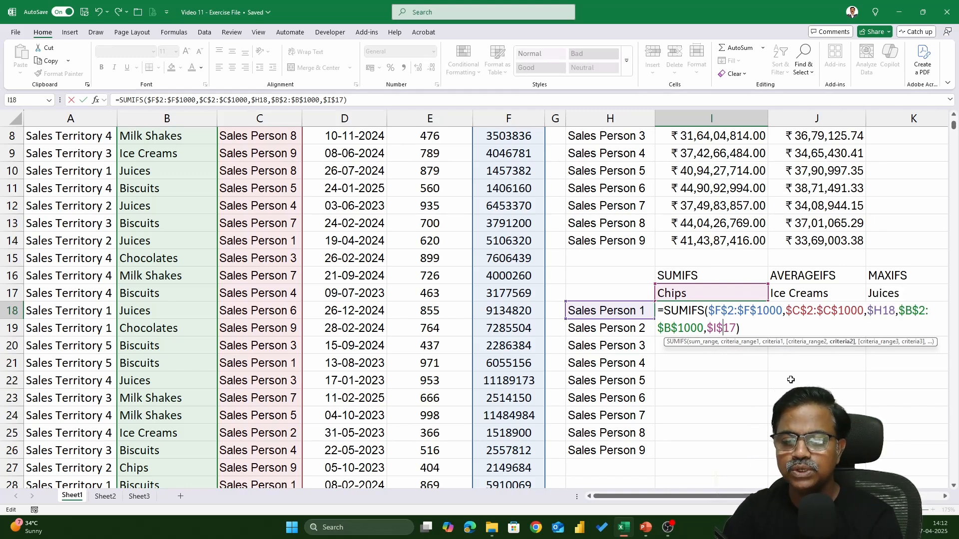
pyautogui.press('F4')
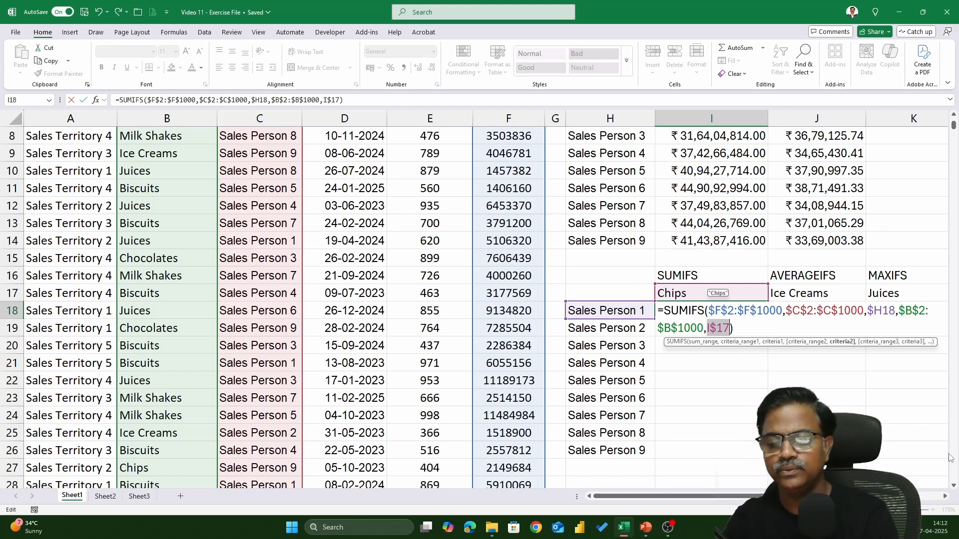
pyautogui.press('Return')
# Step: Copy the SUMIFS formula from I18 down to I26 for all the sales persons
pyautogui.press('Up')
pyautogui.hotkey('ctrl', 'c')
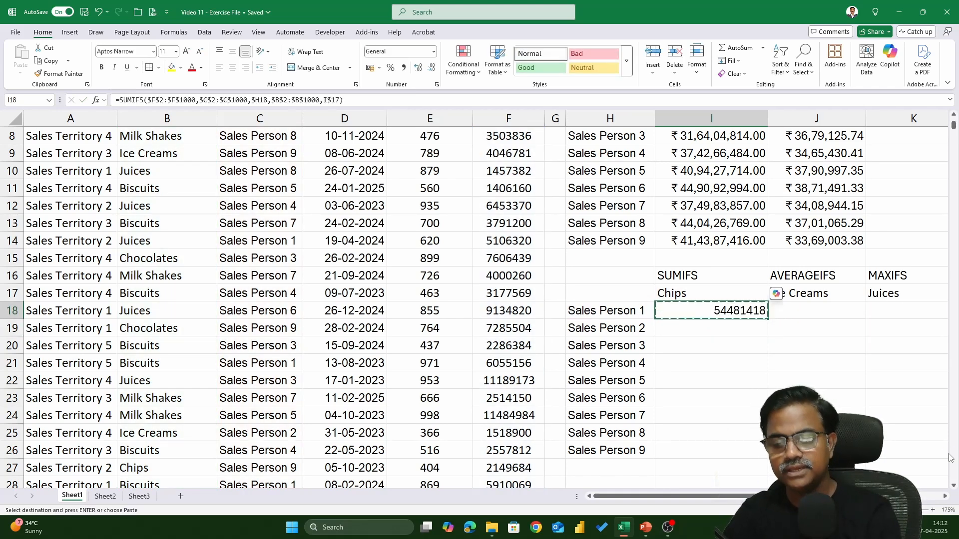
pyautogui.hotkey('shift', 'Down')
pyautogui.hotkey('shift', 'Down')
pyautogui.hotkey('shift', 'Down')
pyautogui.hotkey('shift', 'Down')
pyautogui.hotkey('shift', 'Down')
pyautogui.hotkey('shift', 'Down')
pyautogui.hotkey('shift', 'Down')
pyautogui.hotkey('shift', 'Down')
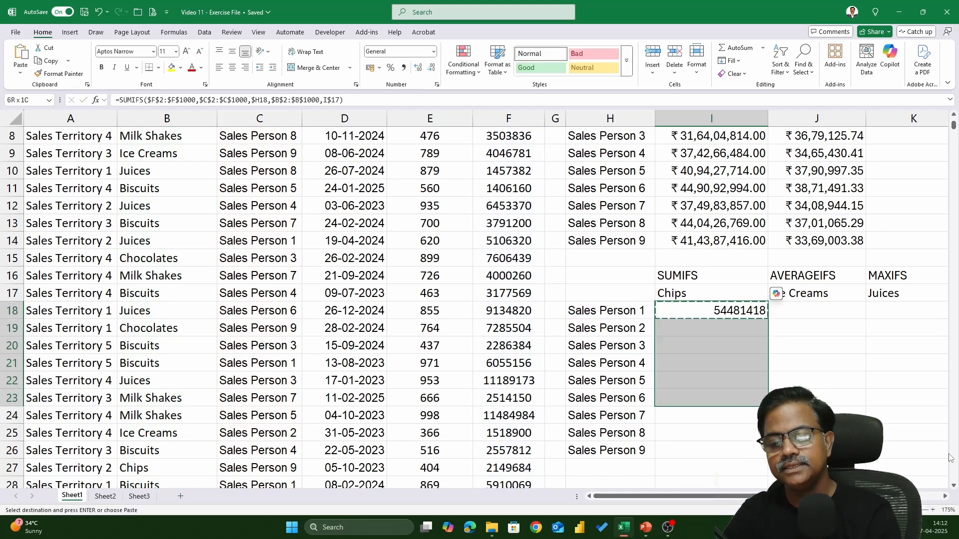
pyautogui.hotkey('ctrl', 'v')
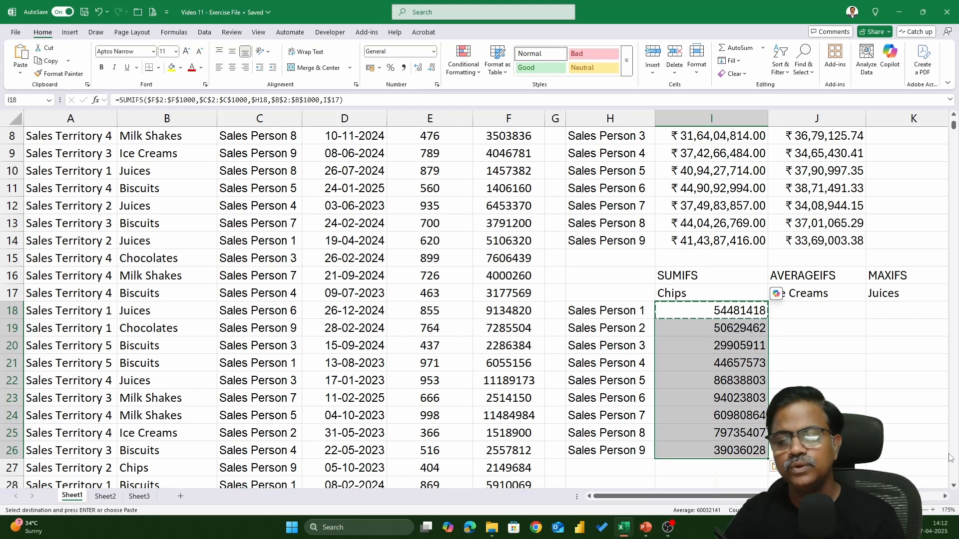
pyautogui.press('Right')
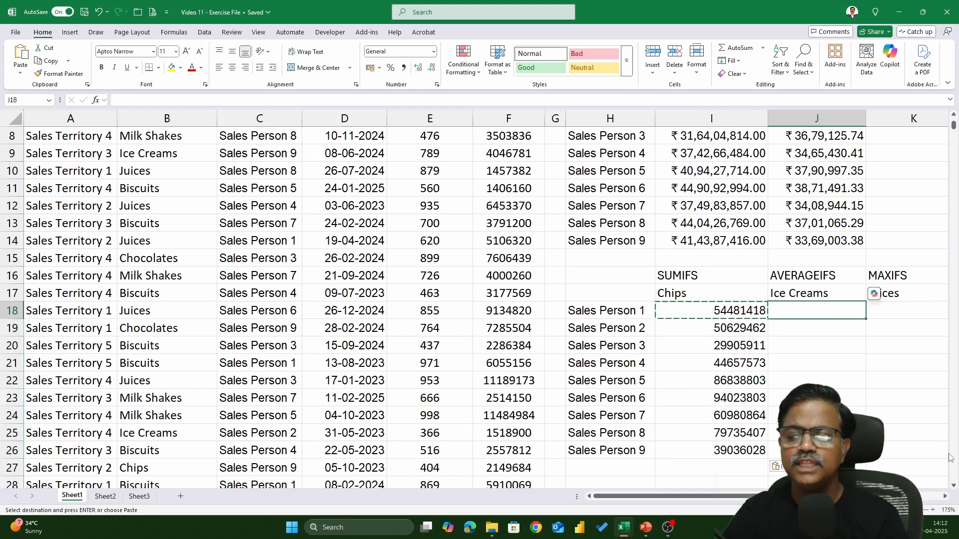
pyautogui.press('Right')
pyautogui.press('Left')
pyautogui.press('Left')
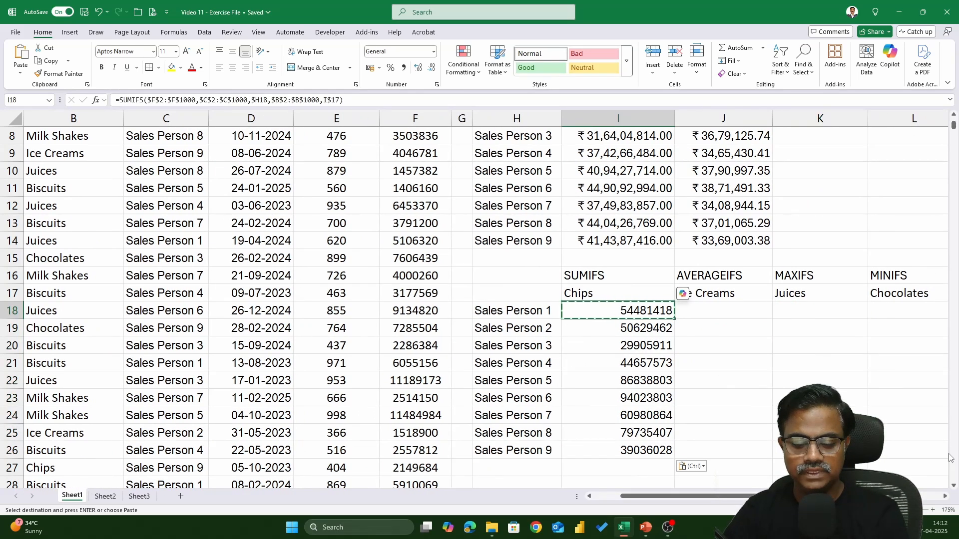
pyautogui.press('Escape')
# Step: Examine the sum range, criteria ranges and criteria inside the SUMIFS formula in I18
pyautogui.press('F2')
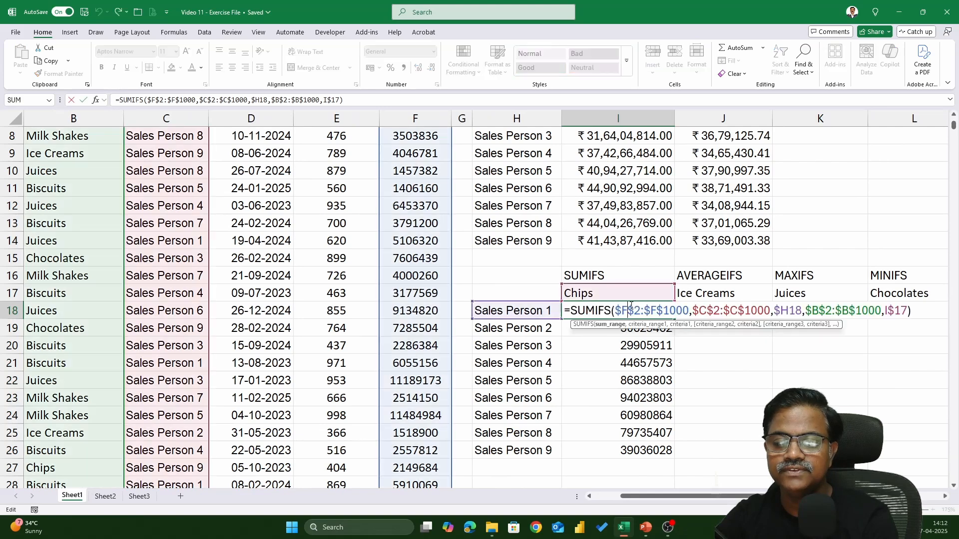
pyautogui.moveTo(621, 313); pyautogui.dragTo(690, 315)
pyautogui.moveTo(693, 315); pyautogui.dragTo(880, 320)
pyautogui.moveTo(774, 311); pyautogui.dragTo(802, 310)
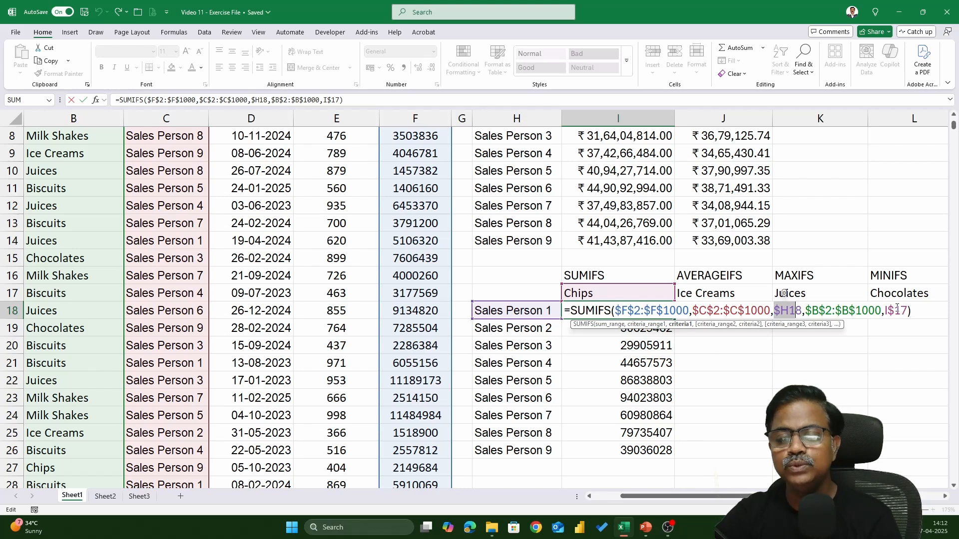
pyautogui.press('Return')
pyautogui.press('Up')
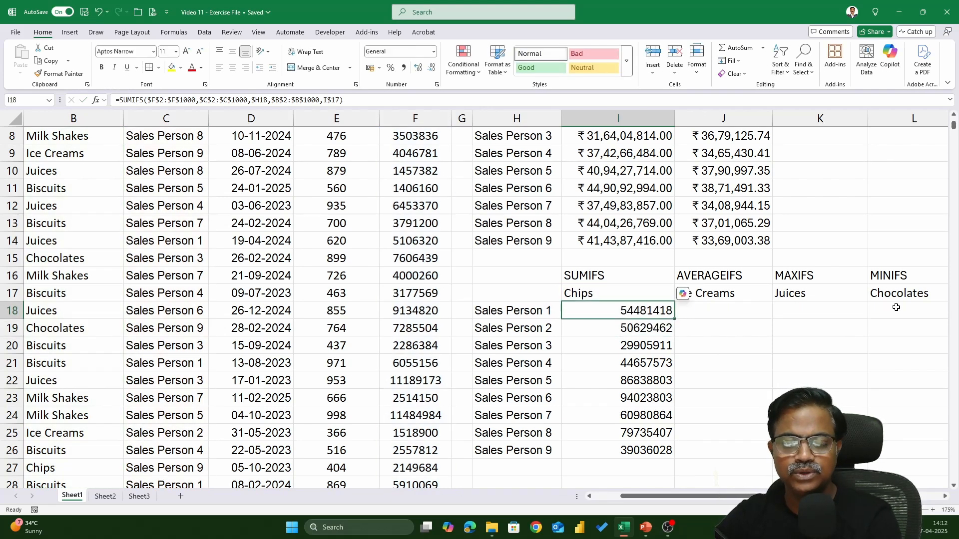
pyautogui.press('Right')
pyautogui.write('=AVERGE')
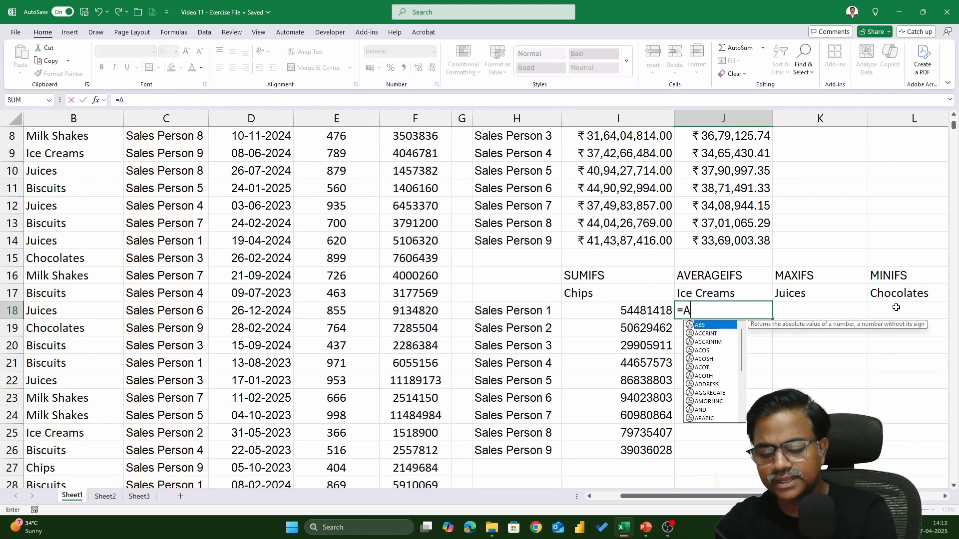
pyautogui.press('BackSpace')
pyautogui.press('BackSpace')
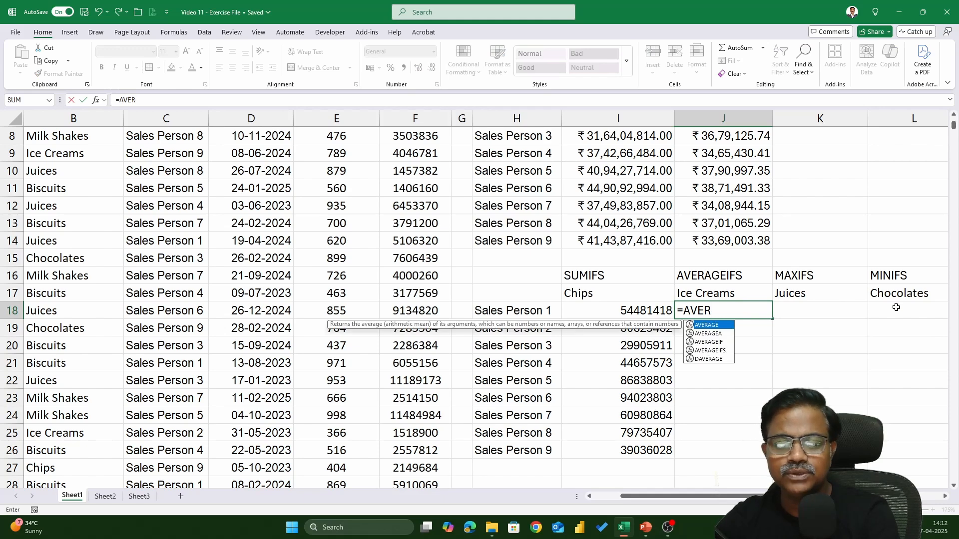
pyautogui.press('Escape')
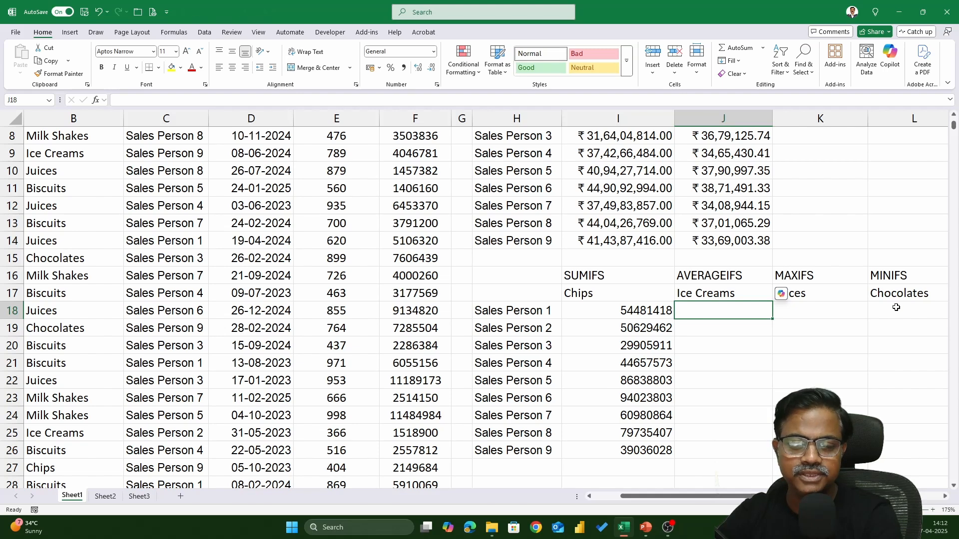
# Step: Copy the SUMIFS formulas in I18:I26 across to the Ice Creams, Juices and Chocolates columns, J18:L26
pyautogui.click(652, 310)
pyautogui.hotkey('ctrl', 'shift', 'Down')
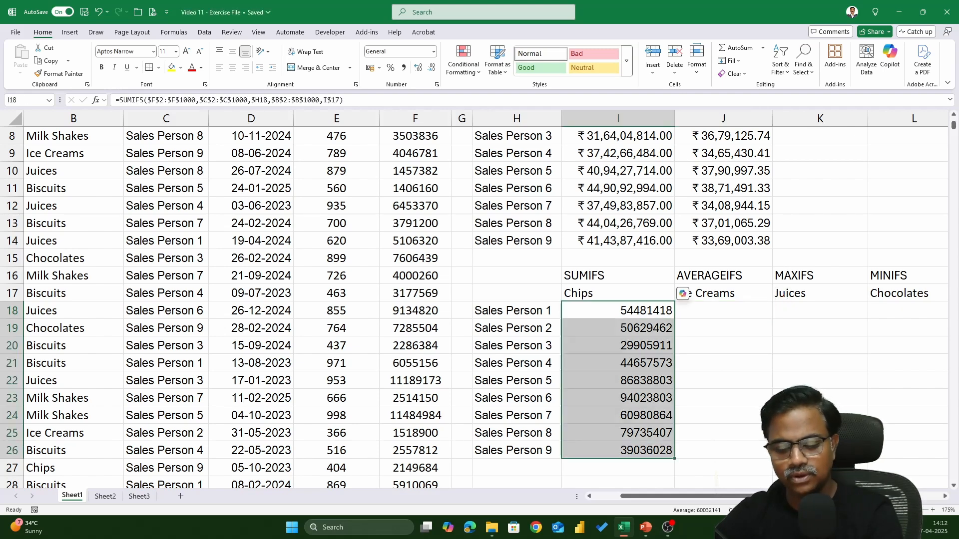
pyautogui.hotkey('ctrl', 'c')
pyautogui.moveTo(724, 310); pyautogui.dragTo(849, 310)
pyautogui.hotkey('shift', 'Right')
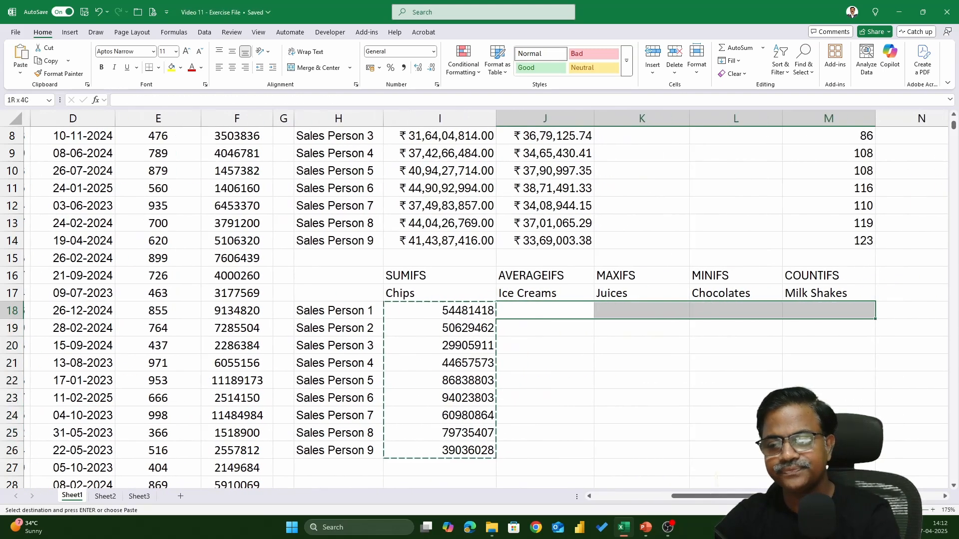
pyautogui.hotkey('shift', 'Left')
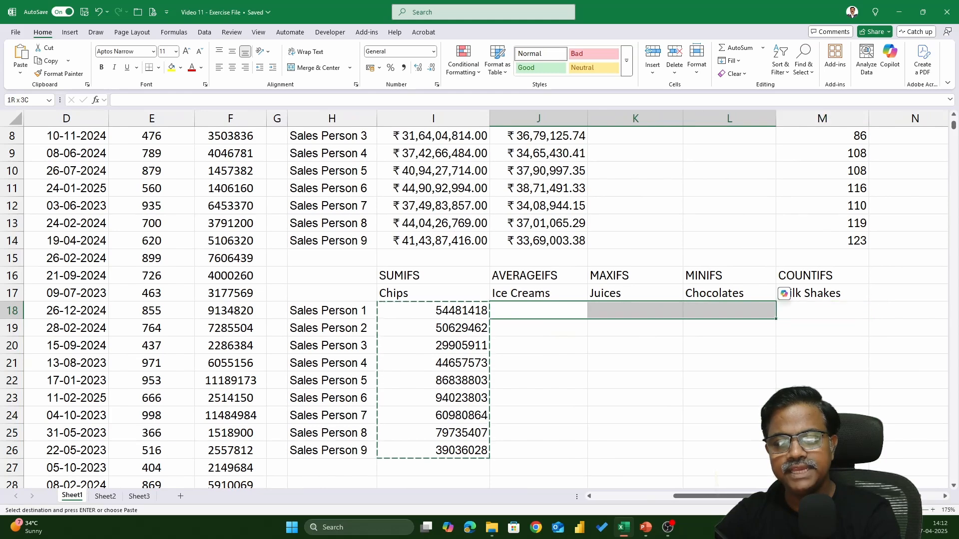
pyautogui.hotkey('ctrl', 'v')
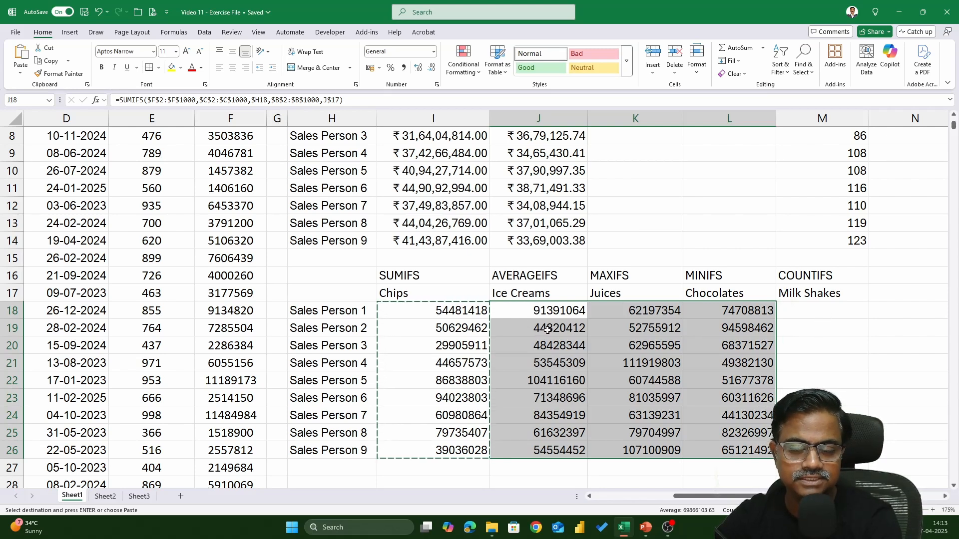
pyautogui.press('Escape')
# Step: Replace SUMIFS with AVERAGEIFS in all the Ice Creams formulas in J18:J26
pyautogui.click(571, 316)
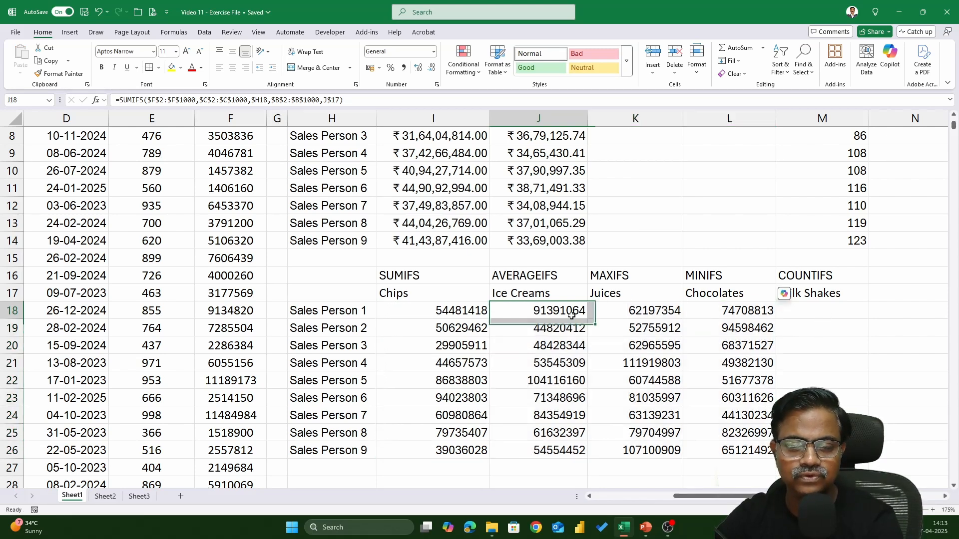
pyautogui.hotkey('ctrl', 'shift', 'Down')
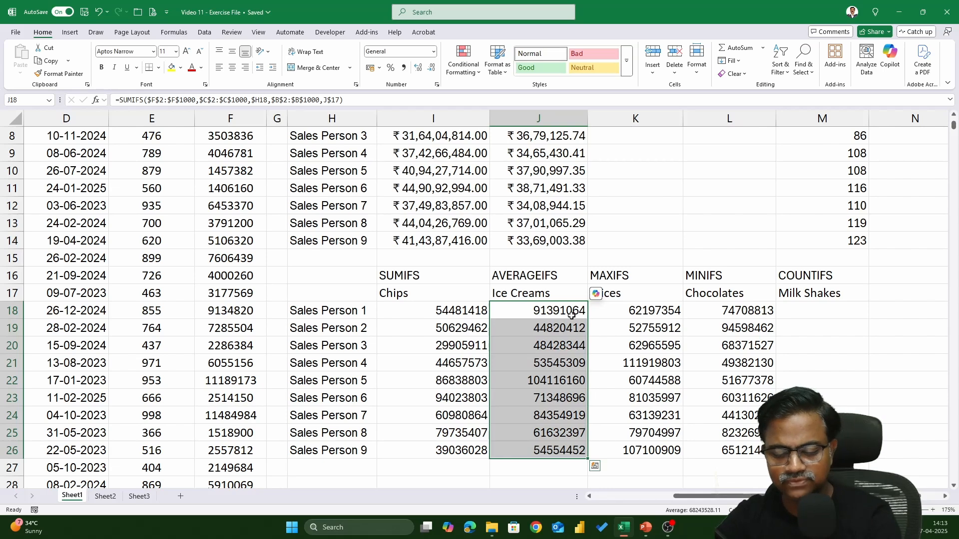
pyautogui.hotkey('ctrl', 'h')
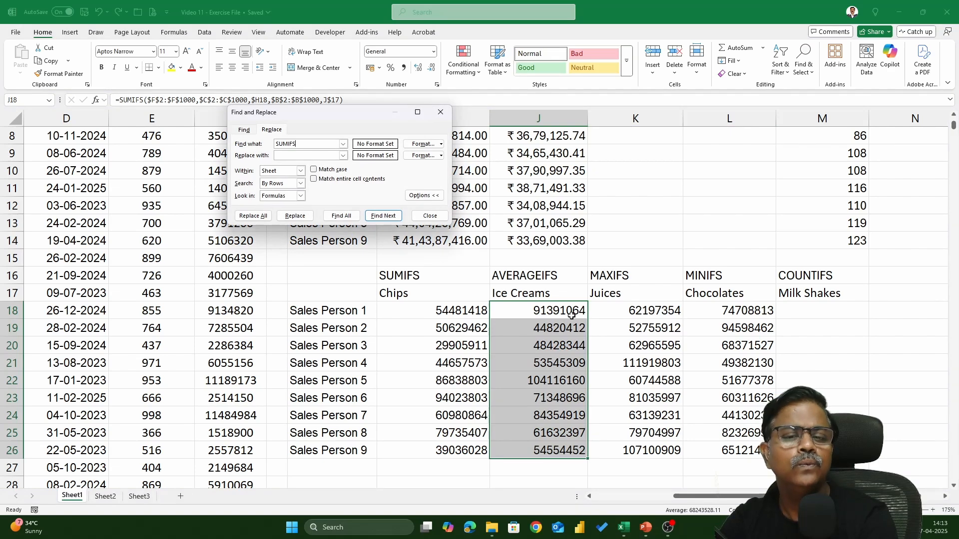
pyautogui.write('AVERAGEIFS')
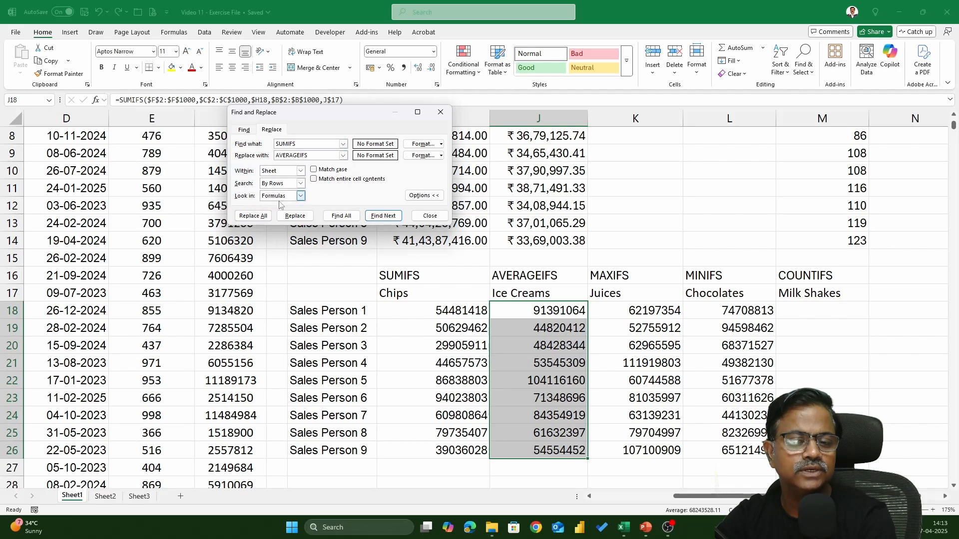
pyautogui.click(253, 216)
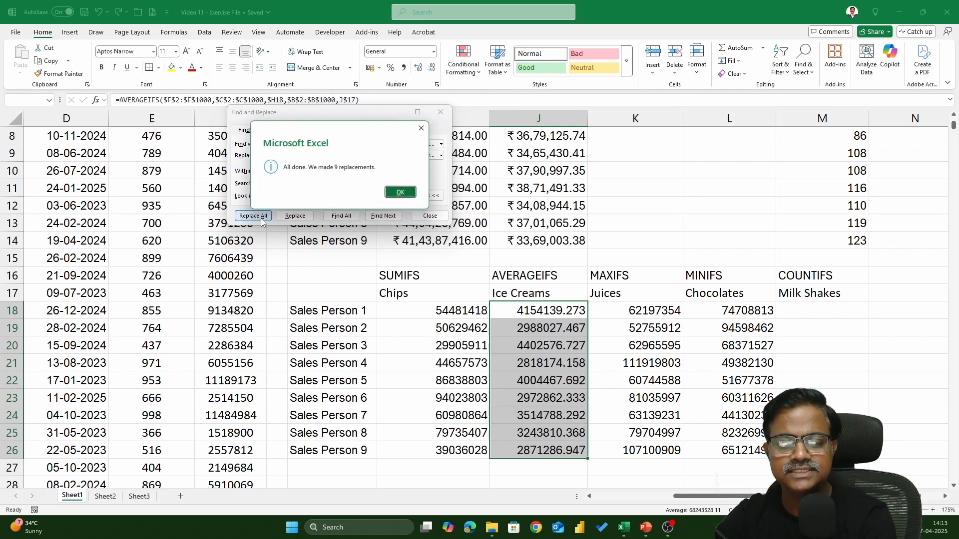
pyautogui.click(414, 196)
pyautogui.click(427, 216)
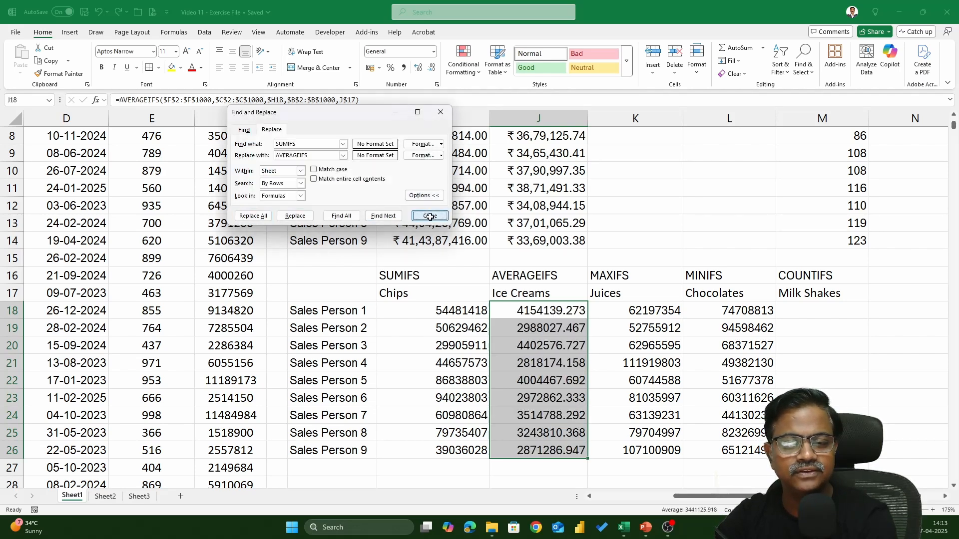
# Step: Check the AVERAGEIFS formulas in J18 and J19, and ignore the inconsistent-formula errors across J18:J26
pyautogui.doubleClick(541, 311)
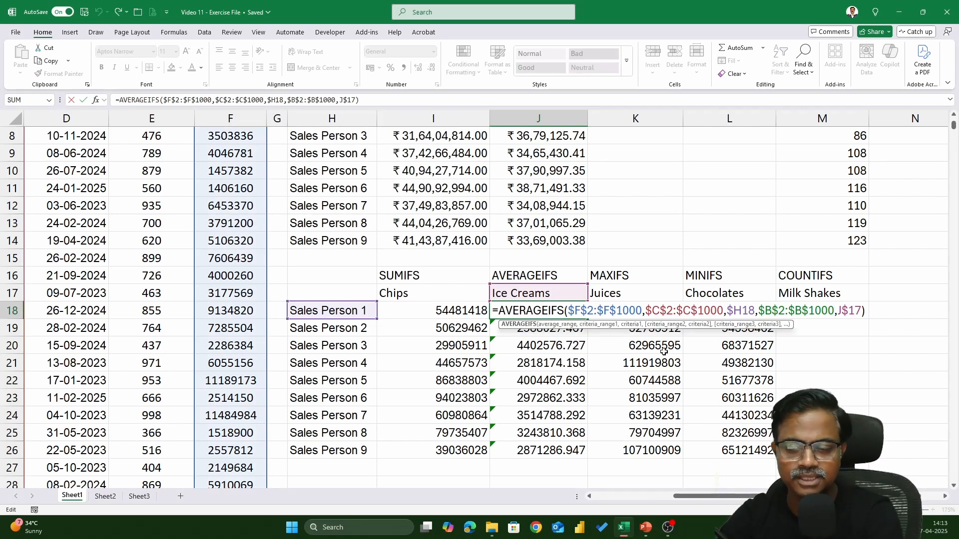
pyautogui.hotkey('ctrl', 'Return')
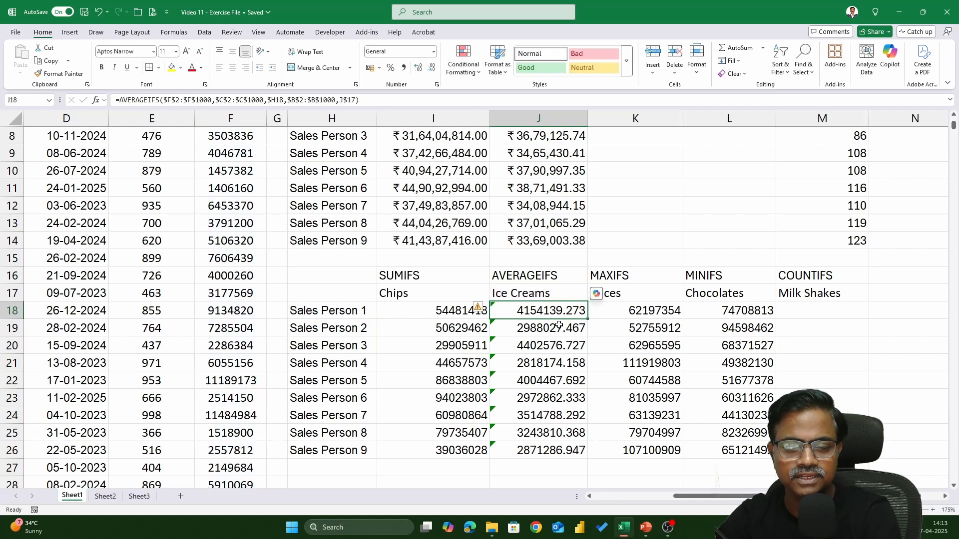
pyautogui.doubleClick(558, 325)
pyautogui.press('Escape')
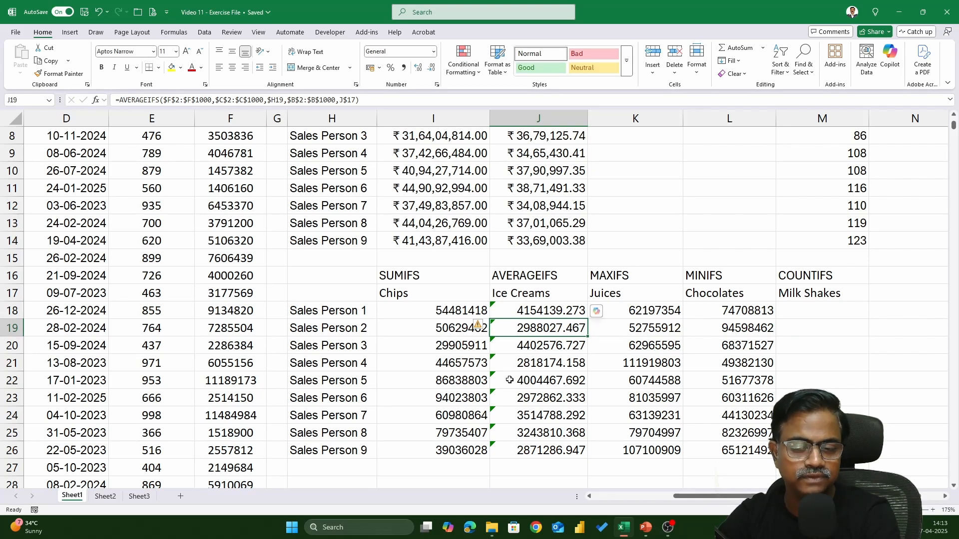
pyautogui.click(498, 309)
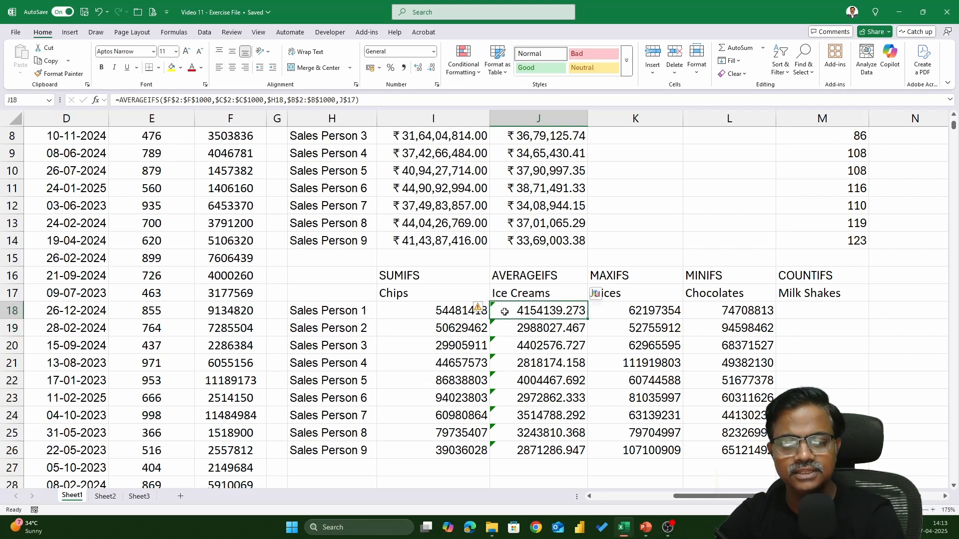
pyautogui.hotkey('ctrl', 'shift', 'Down')
pyautogui.click(480, 307)
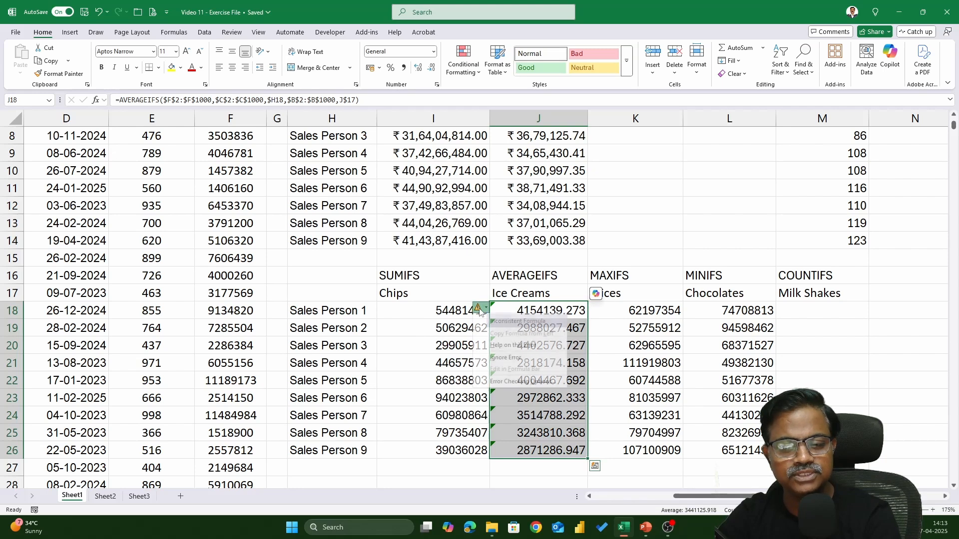
pyautogui.click(503, 360)
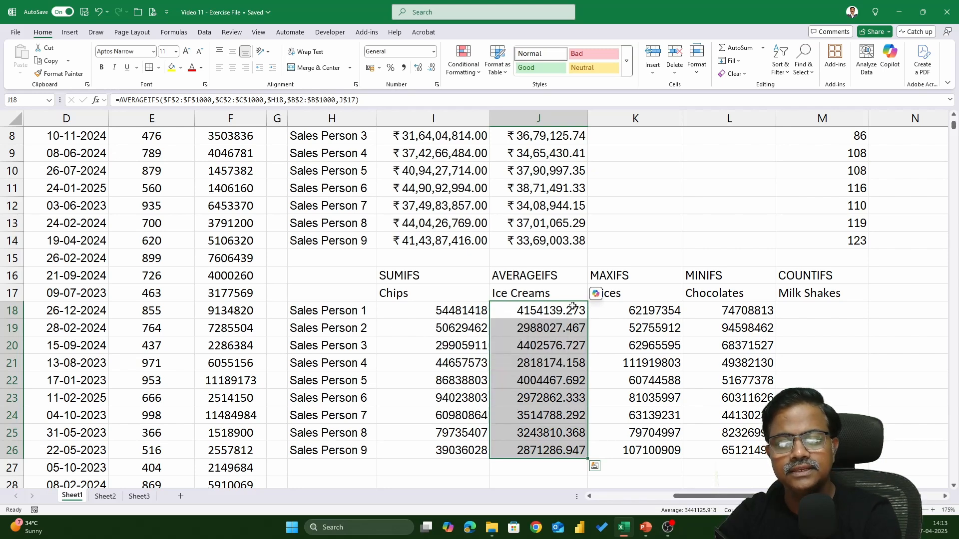
# Step: Replace SUMIFS with MAXIFS in all the Juices formulas in K18:K26
pyautogui.click(661, 318)
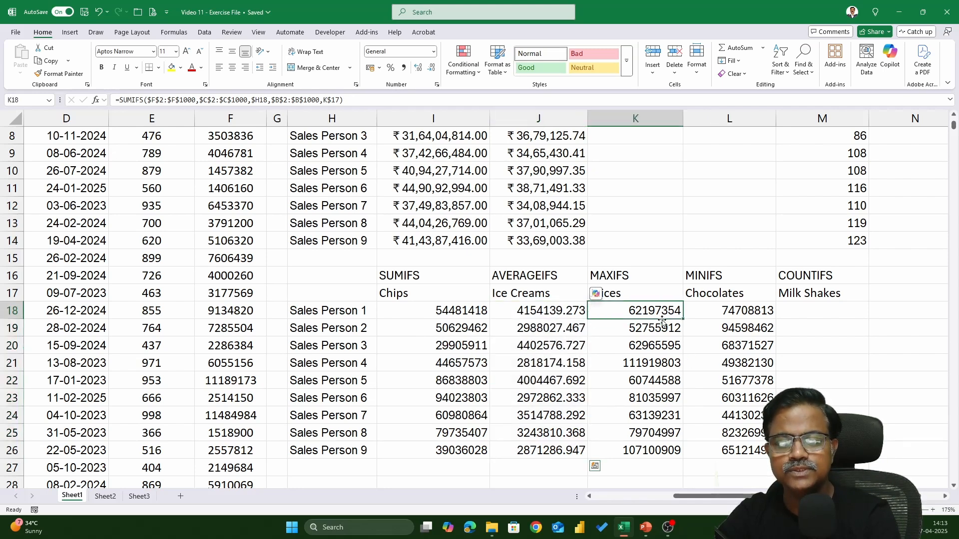
pyautogui.hotkey('ctrl', 'shift', 'Down')
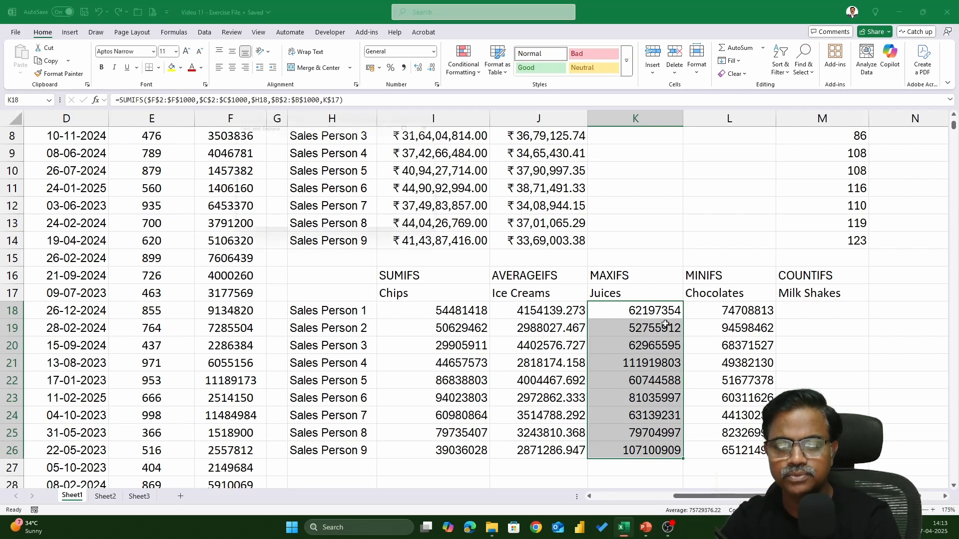
pyautogui.hotkey('ctrl', 'h')
pyautogui.hotkey('shift', 'Tab')
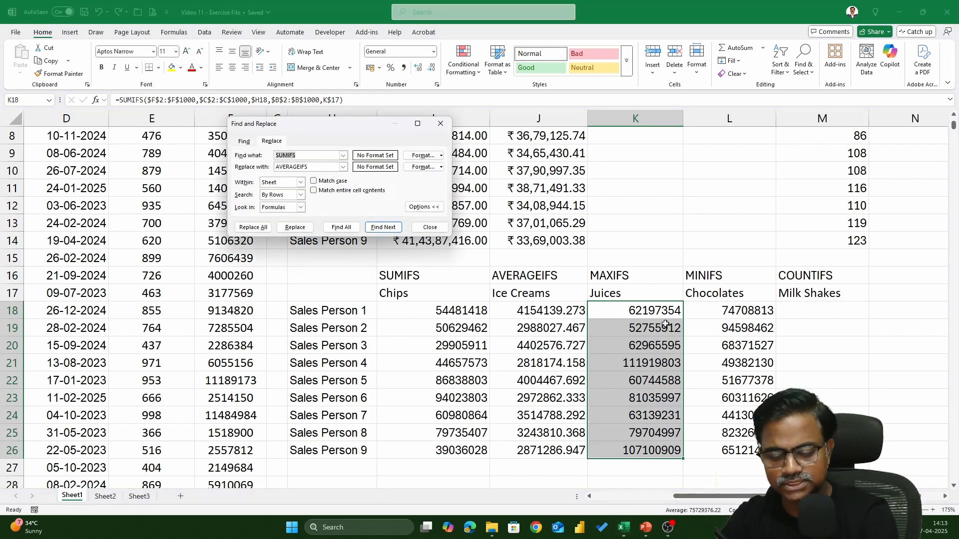
pyautogui.press('Tab')
pyautogui.write('MA')
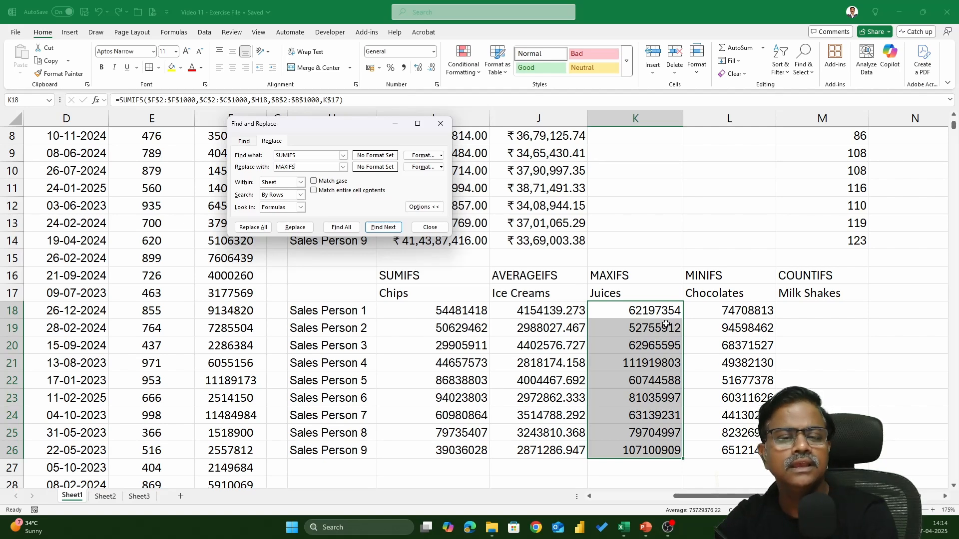
pyautogui.click(253, 227)
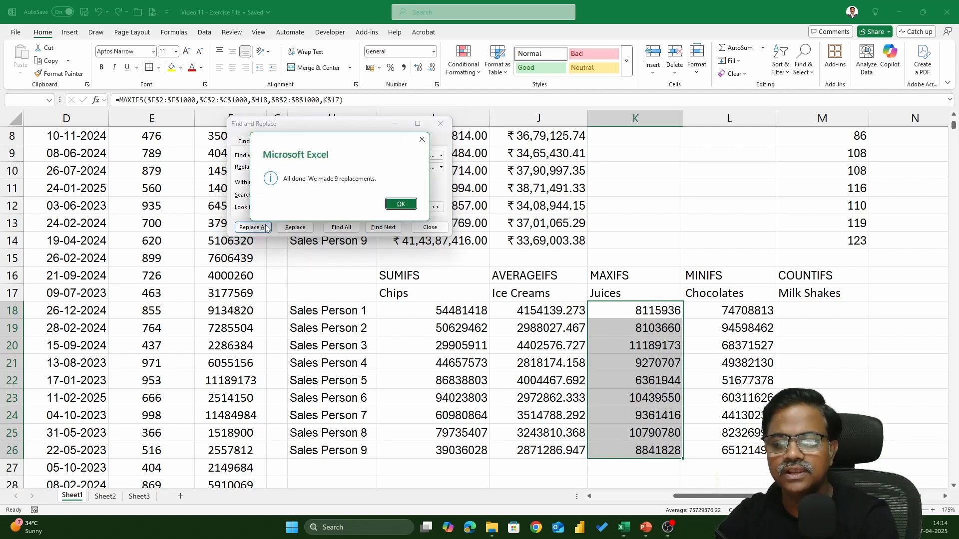
pyautogui.click(412, 206)
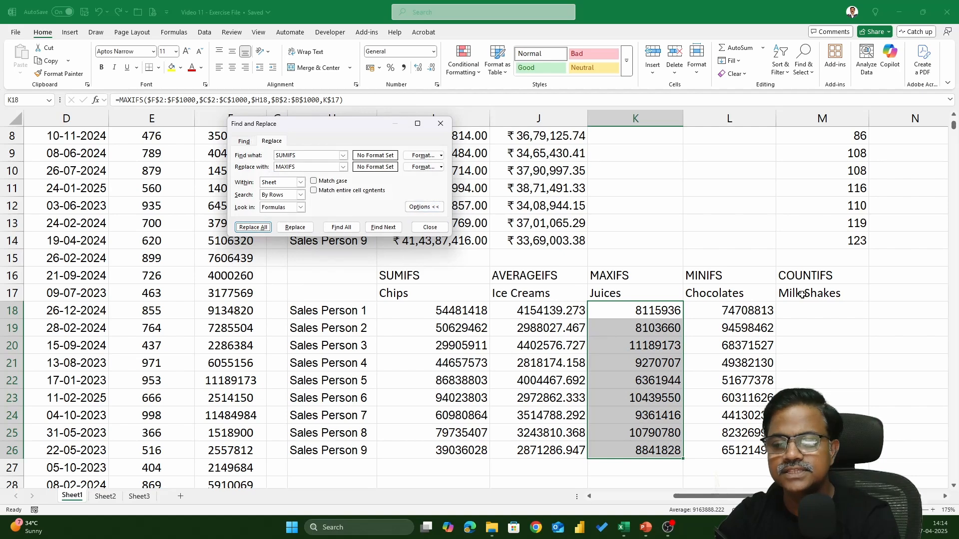
# Step: Replace SUMIFS with MINIFS in all the Chocolates formulas in L18:L26 and finish replacing
pyautogui.click(742, 308)
pyautogui.hotkey('ctrl', 'shift', 'Down')
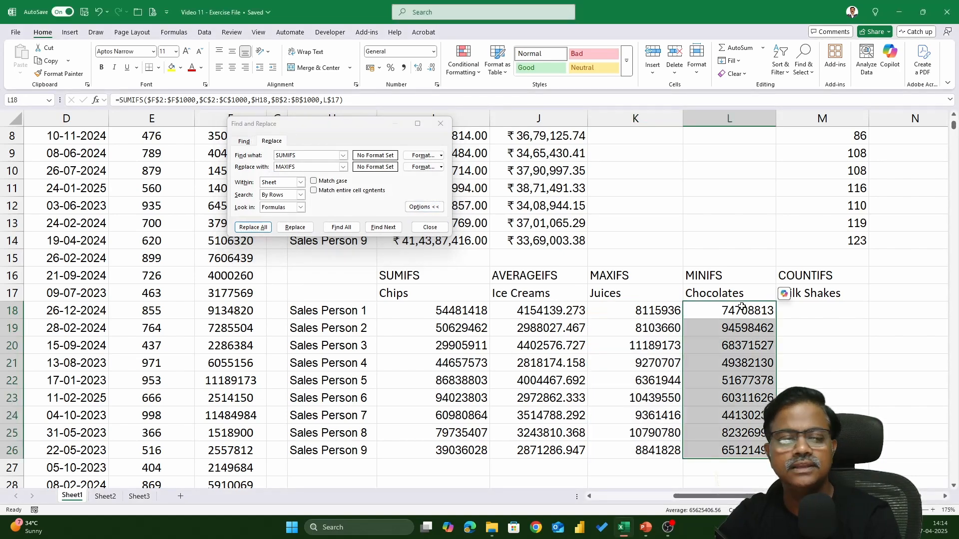
pyautogui.click(310, 169)
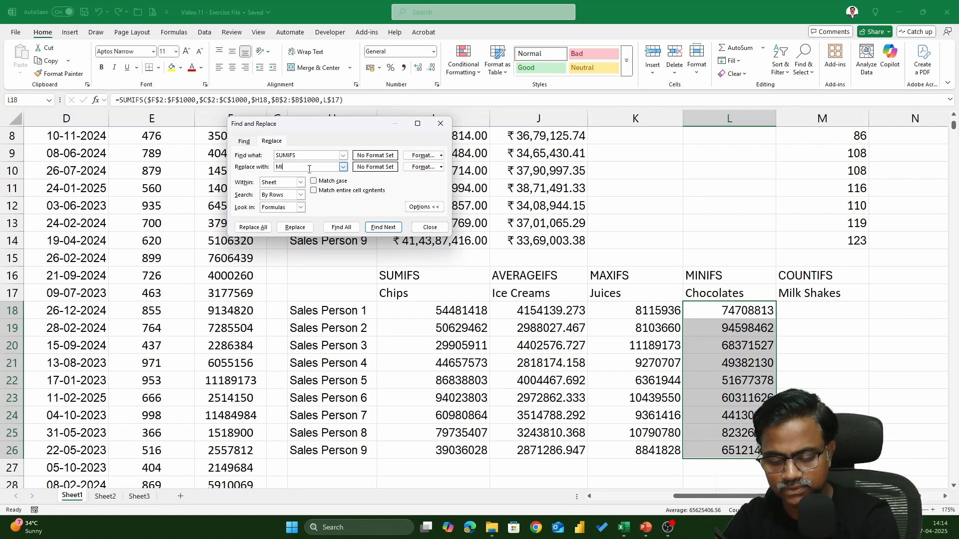
pyautogui.click(253, 227)
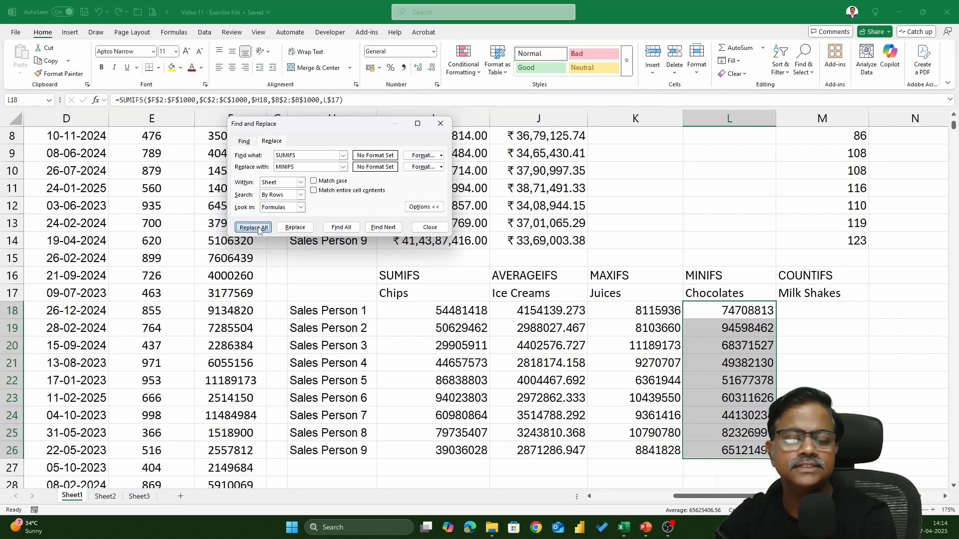
pyautogui.click(410, 206)
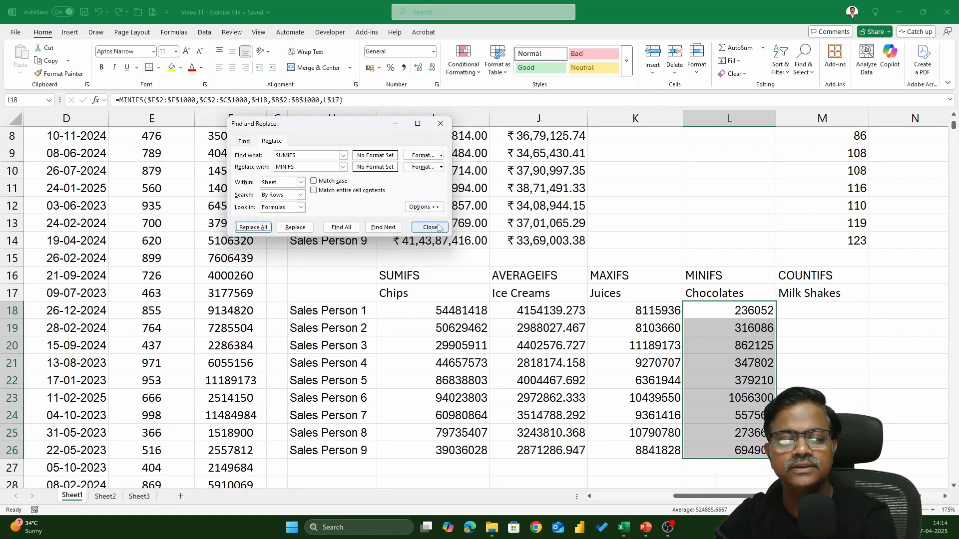
pyautogui.click(430, 228)
# Step: Check the MAXIFS formula in K18 and go through the ranges and criteria of the AVERAGEIFS formula in J18
pyautogui.doubleClick(564, 314)
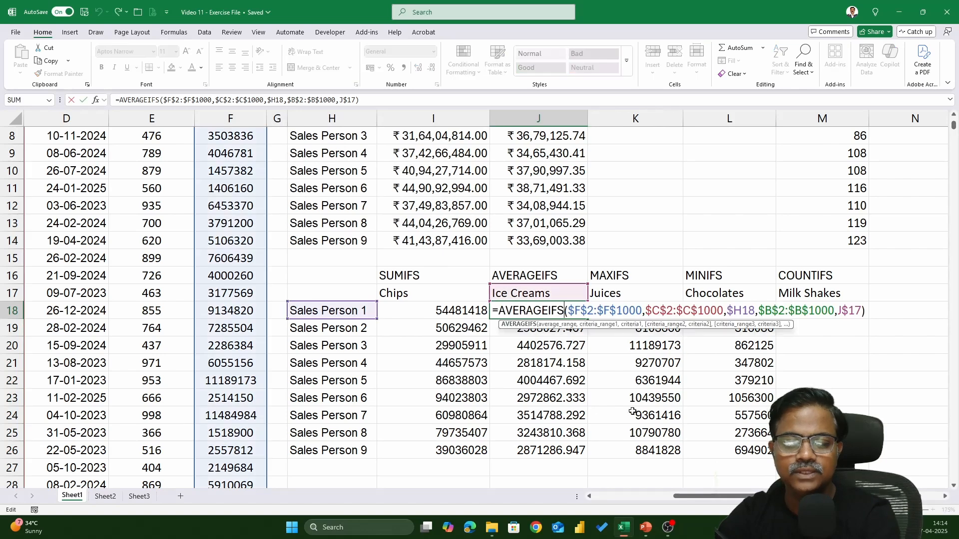
pyautogui.click(664, 315)
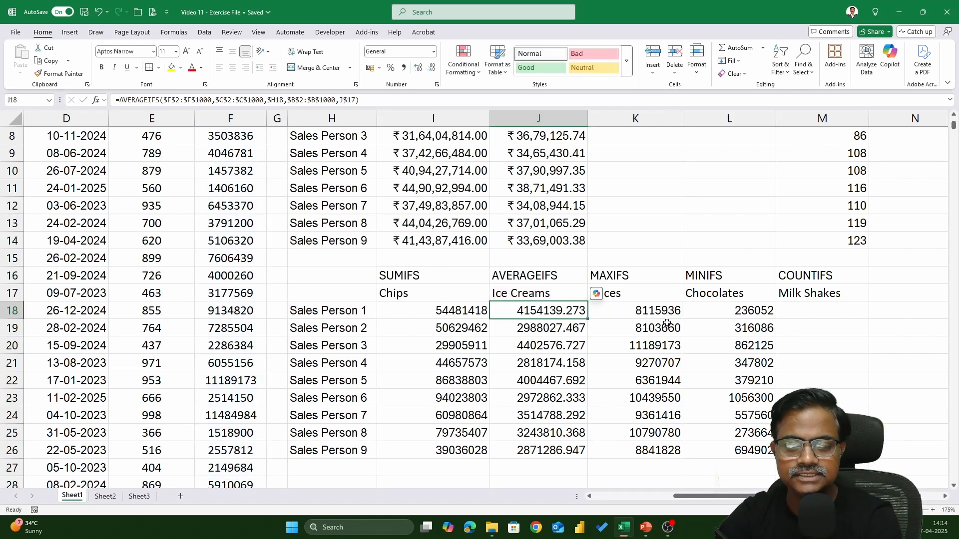
pyautogui.doubleClick(664, 313)
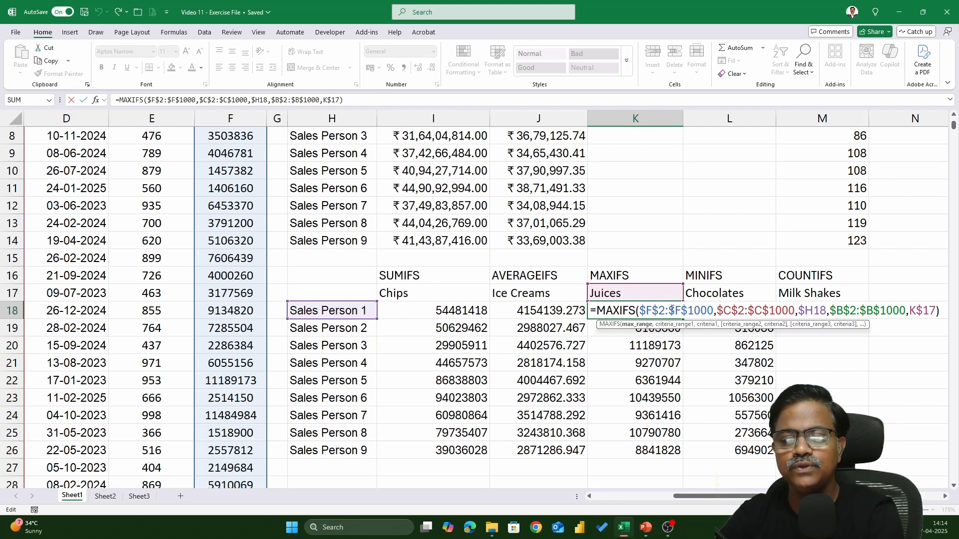
pyautogui.press('Escape')
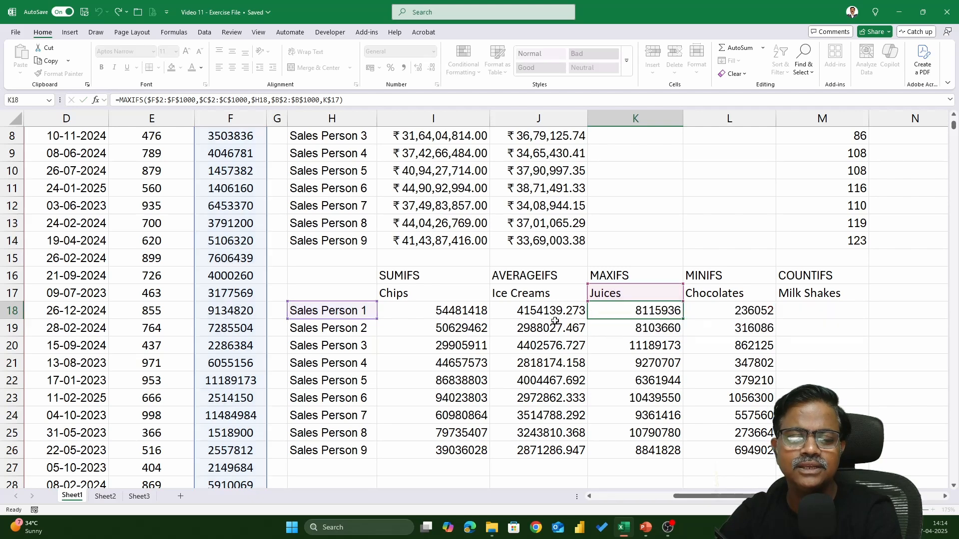
pyautogui.doubleClick(521, 315)
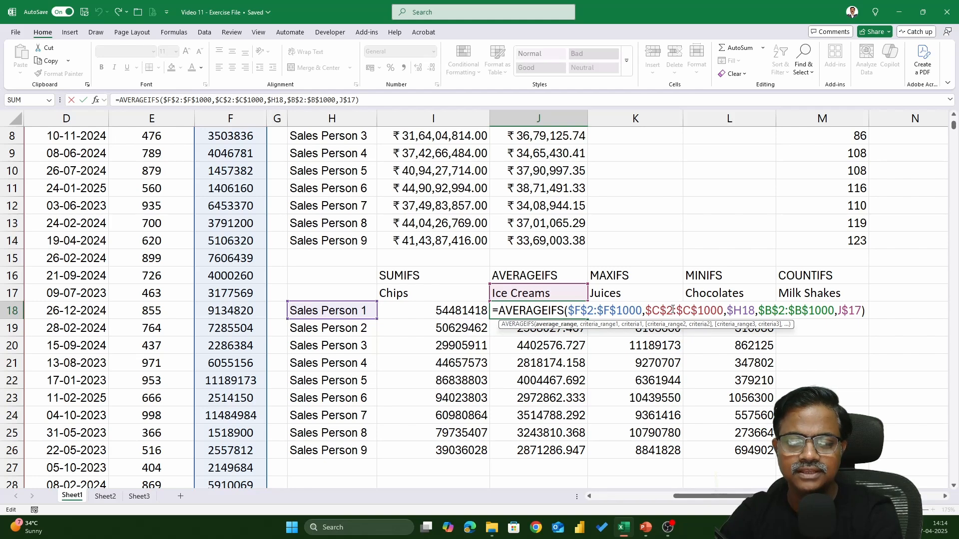
pyautogui.moveTo(646, 311); pyautogui.dragTo(822, 312)
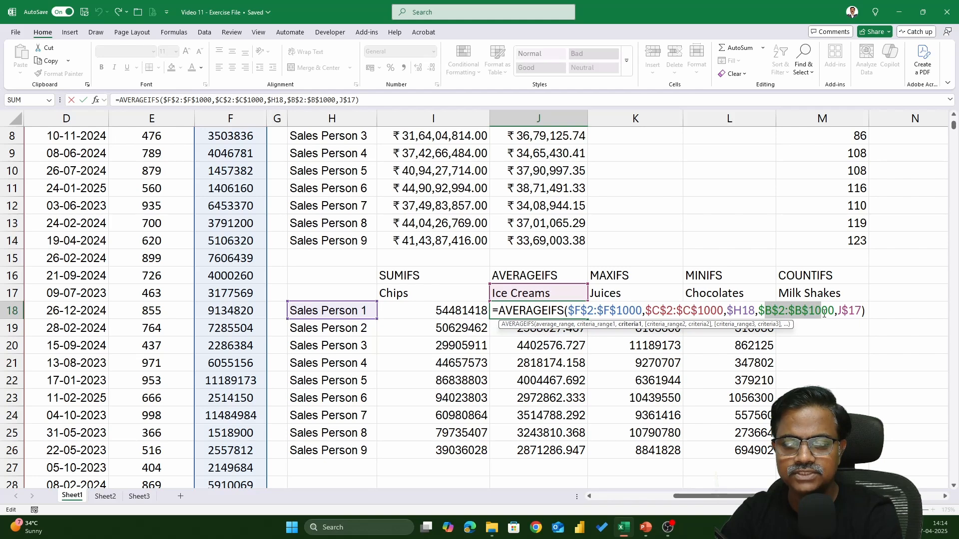
pyautogui.click(846, 316)
pyautogui.hotkey('ctrl', 'Return')
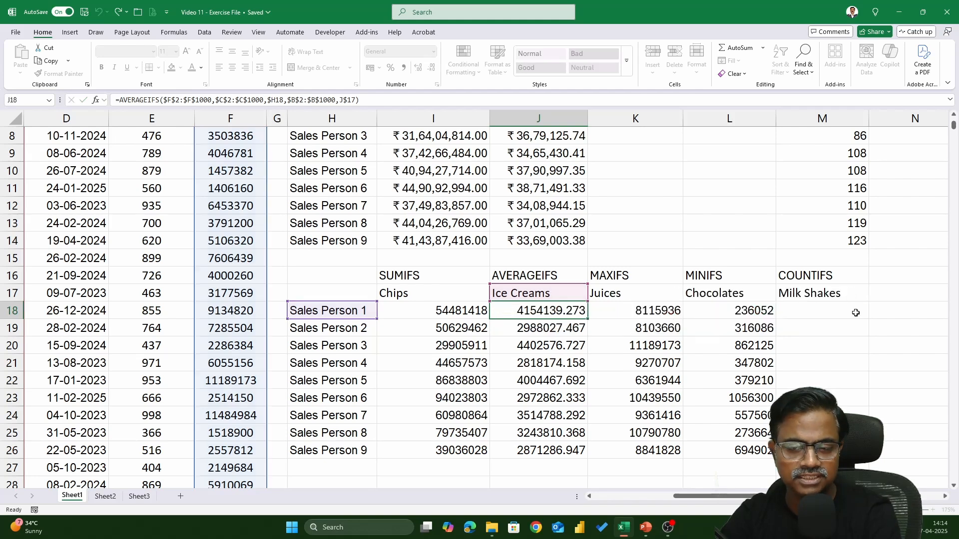
# Step: Inspect the range and criteria arguments of the MAXIFS formula in K18 and the MINIFS formula in L18
pyautogui.doubleClick(638, 313)
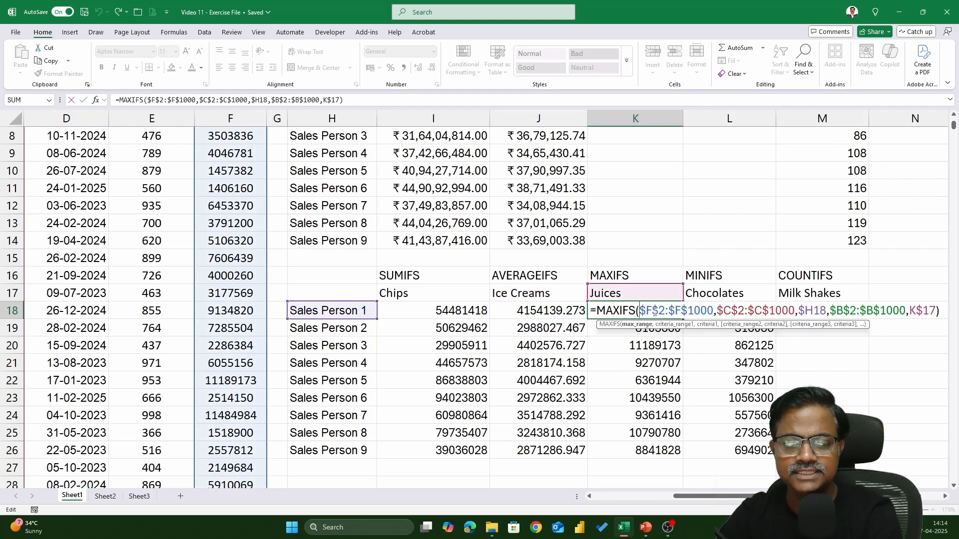
pyautogui.moveTo(639, 312); pyautogui.dragTo(789, 313)
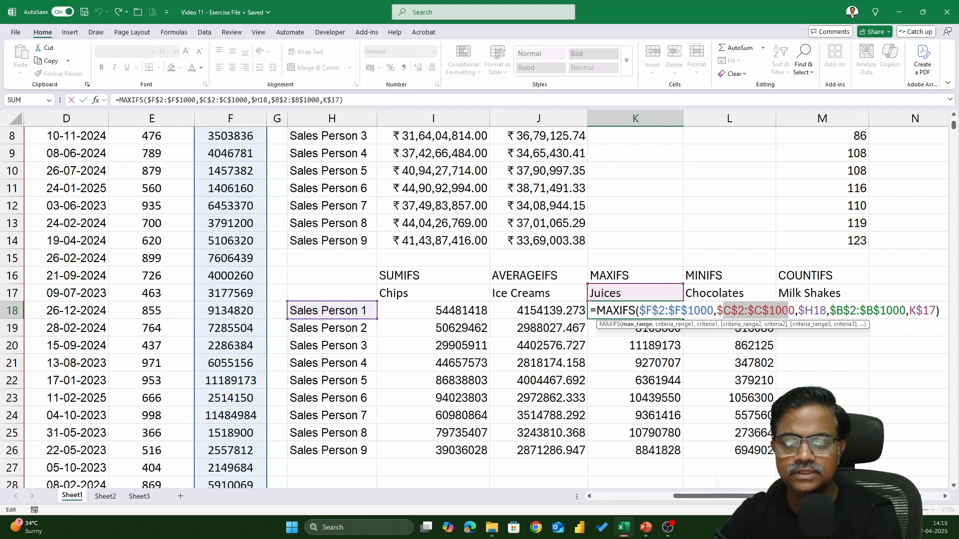
pyautogui.press('Escape')
pyautogui.doubleClick(733, 311)
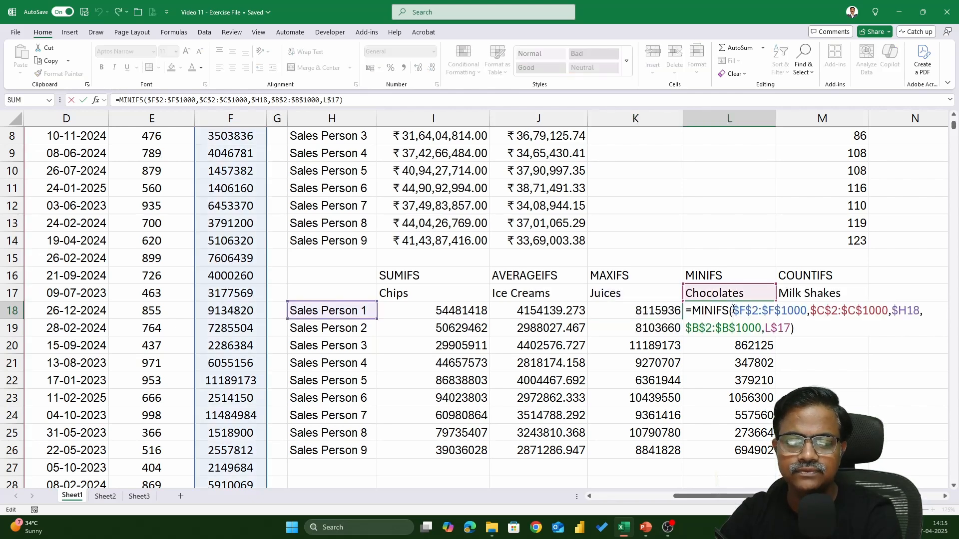
pyautogui.press('Escape')
# Step: Start a MAXIFS formula in K6 for Sales Person 1 with the bill amounts F2:F1000 as the max range
pyautogui.scroll(3, 664, 352)
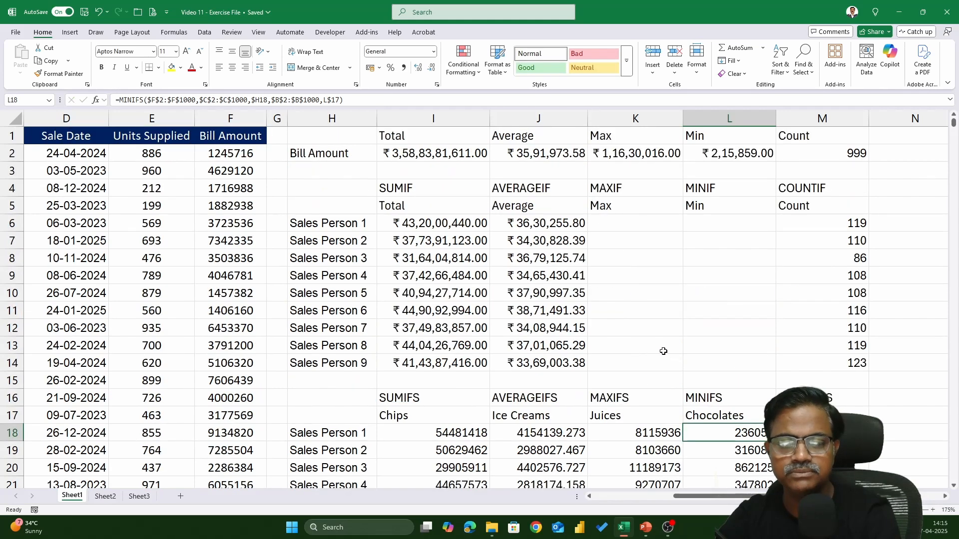
pyautogui.moveTo(613, 218); pyautogui.dragTo(731, 362)
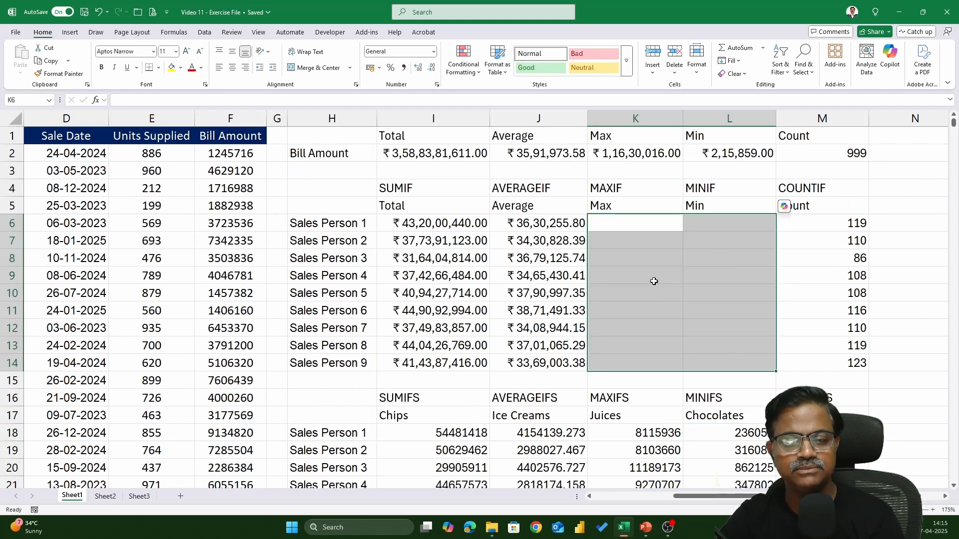
pyautogui.click(640, 222)
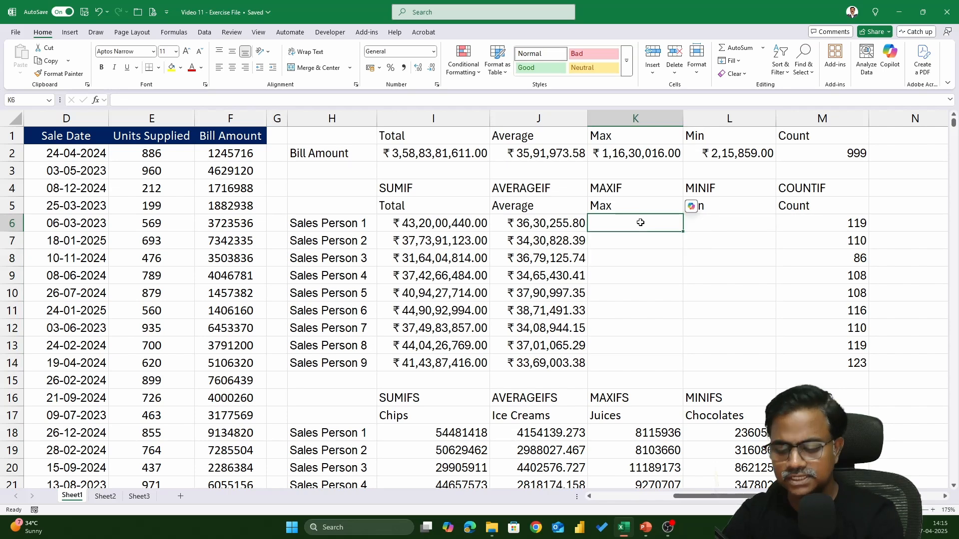
pyautogui.write('=MAXIFS(')
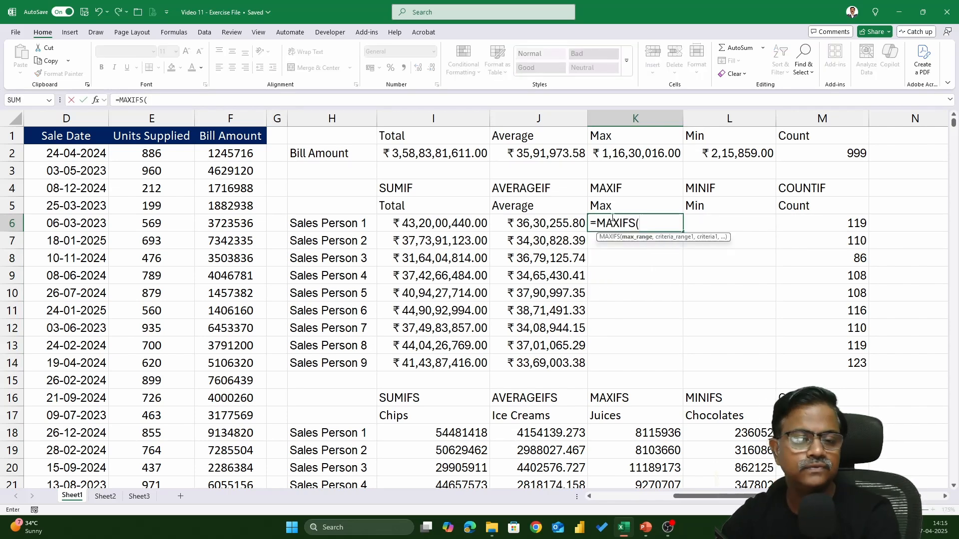
pyautogui.click(228, 152)
pyautogui.hotkey('ctrl', 'shift', 'Down')
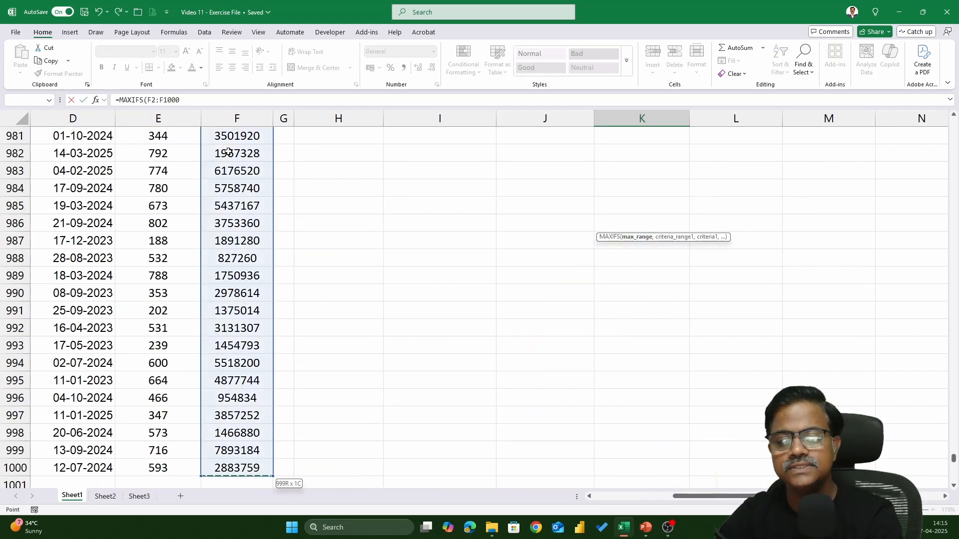
pyautogui.moveTo(954, 481); pyautogui.dragTo(954, 120)
pyautogui.write(',')
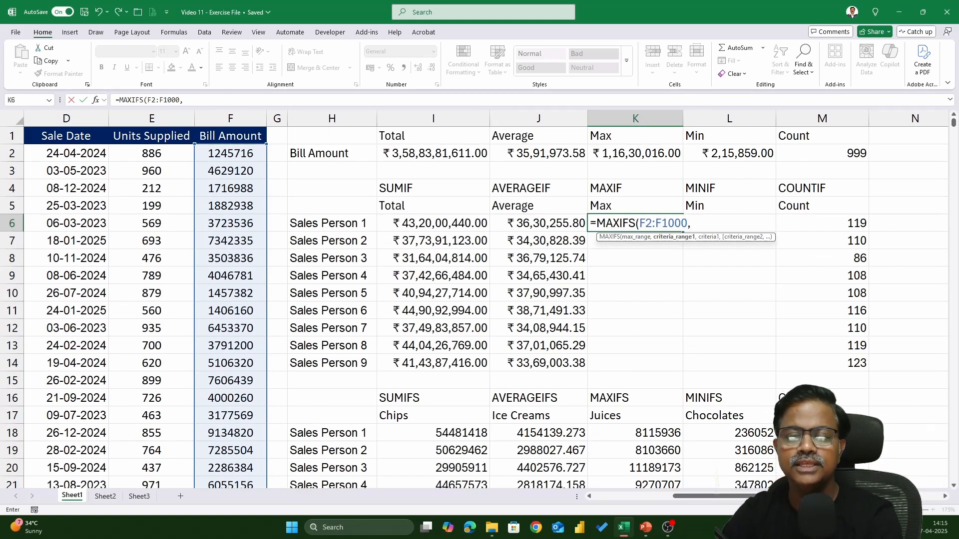
# Step: Add the sales person range C2:C1000 as criteria range and H6 as criterion, completing the MAXIFS arguments in K6
pyautogui.moveTo(684, 496); pyautogui.dragTo(622, 496)
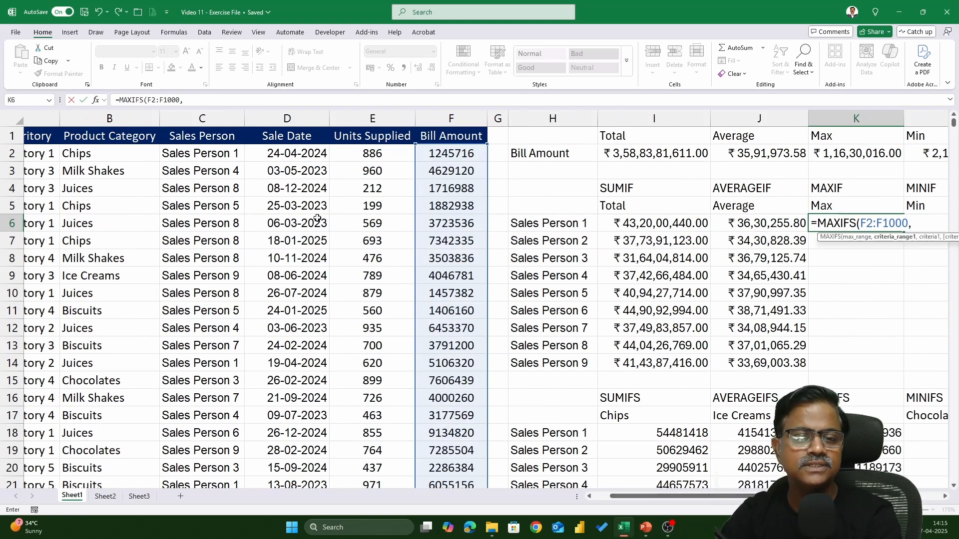
pyautogui.click(235, 155)
pyautogui.hotkey('ctrl', 'shift', 'Down')
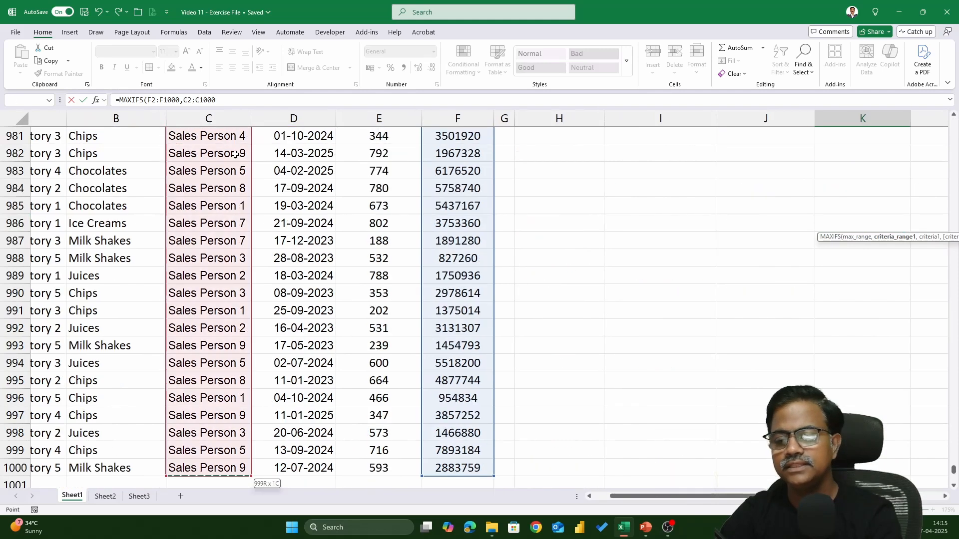
pyautogui.write(',')
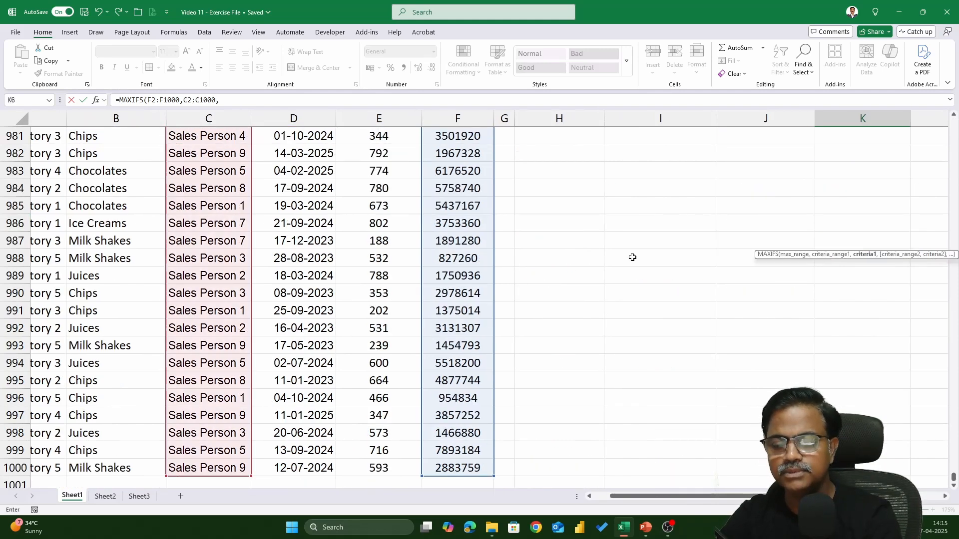
pyautogui.moveTo(954, 477); pyautogui.dragTo(954, 120)
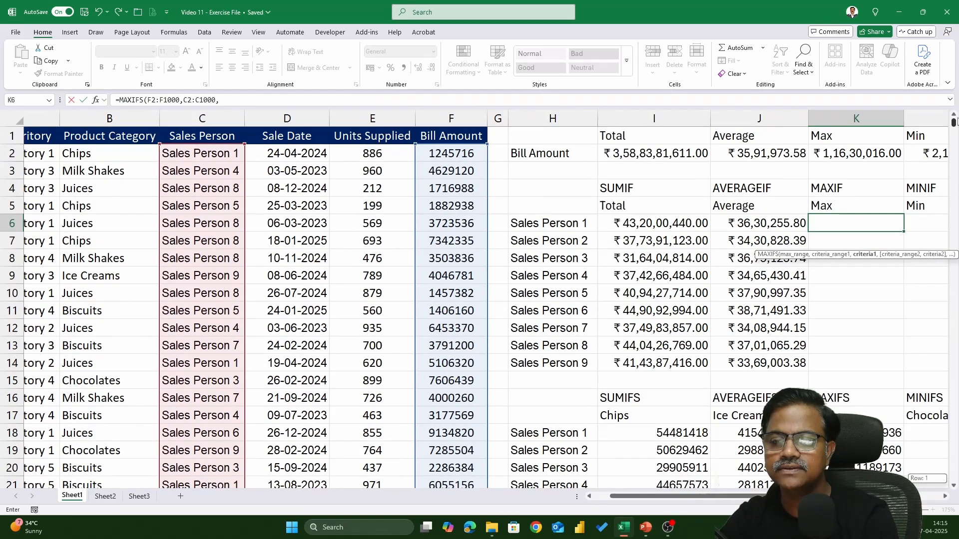
pyautogui.click(562, 227)
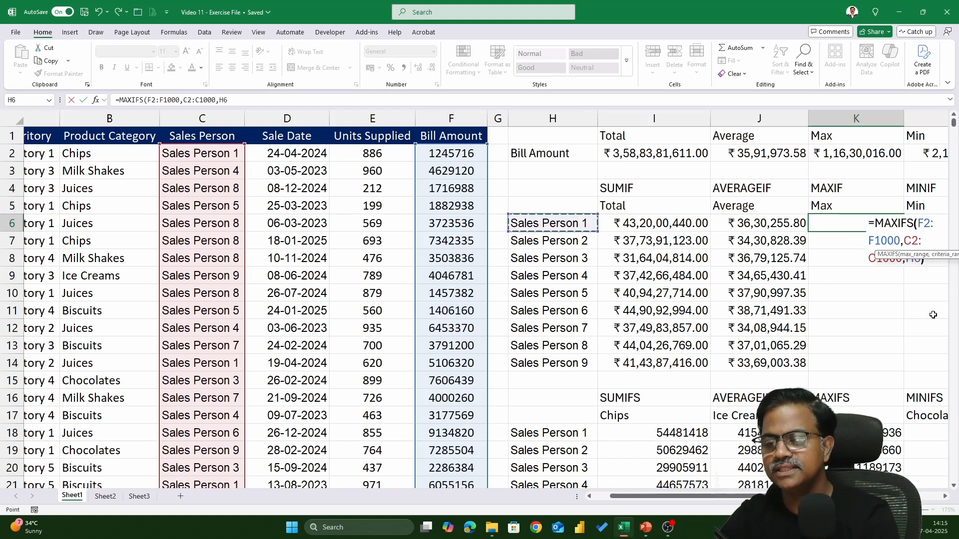
pyautogui.write(')')
# Step: Make the max range F2:F1000 absolute in the MAXIFS formula in K6
pyautogui.click(946, 496)
pyautogui.click(945, 497)
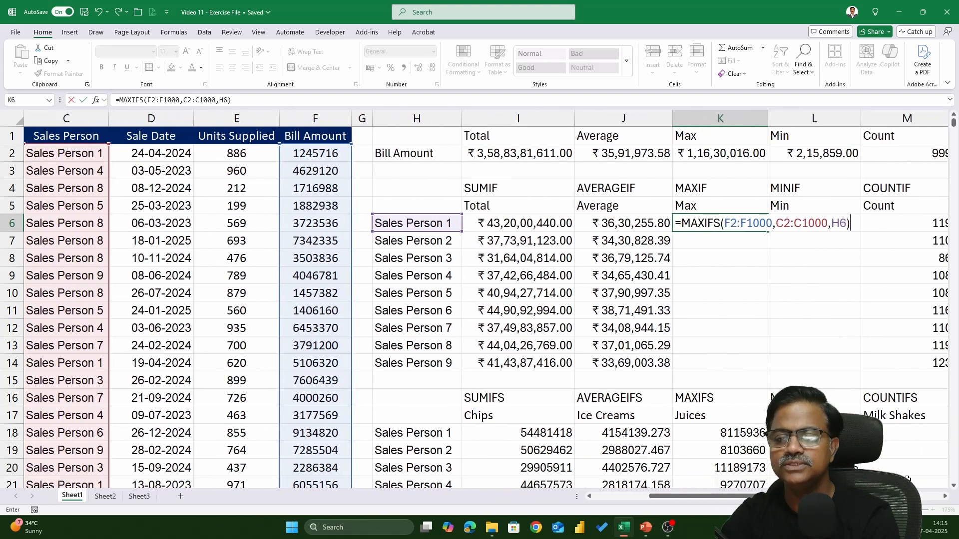
pyautogui.moveTo(725, 224); pyautogui.dragTo(768, 224)
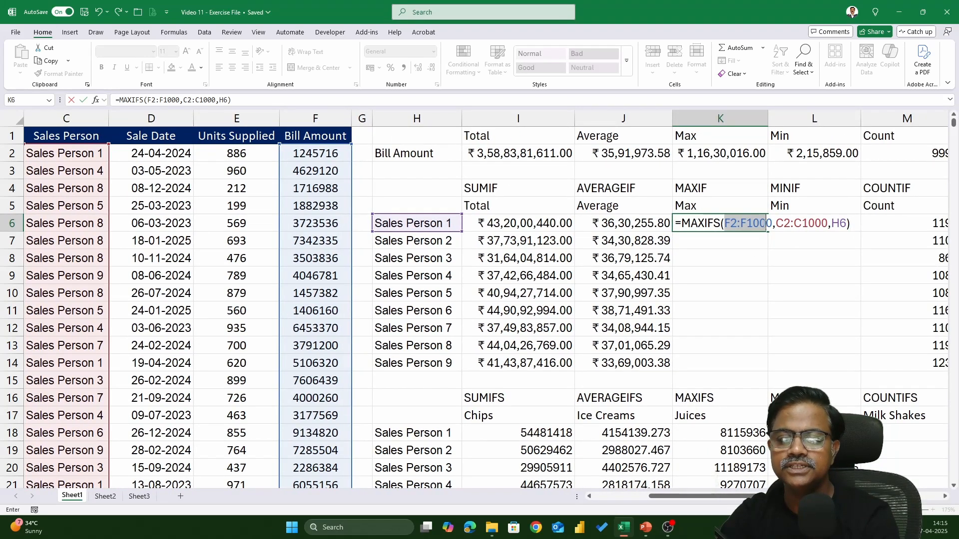
pyautogui.click(772, 224)
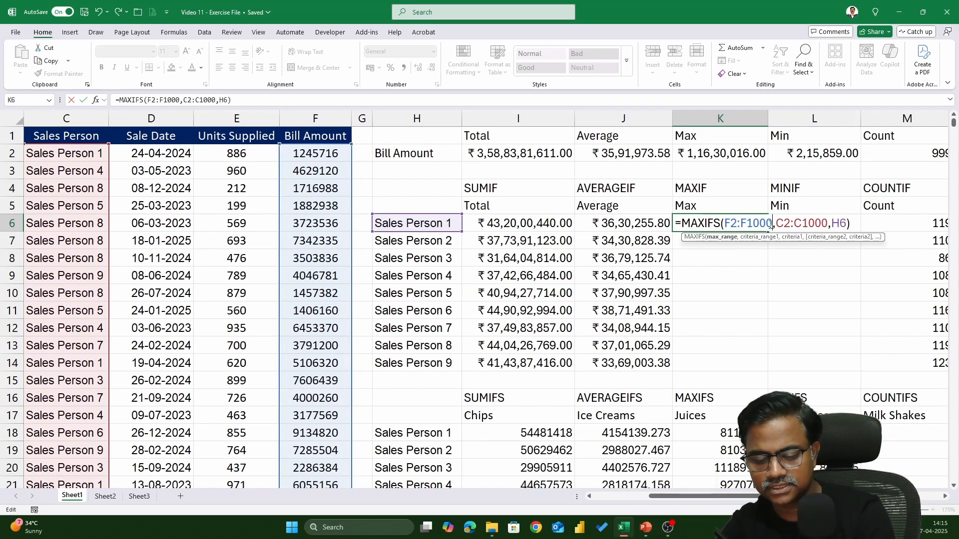
pyautogui.press('F4')
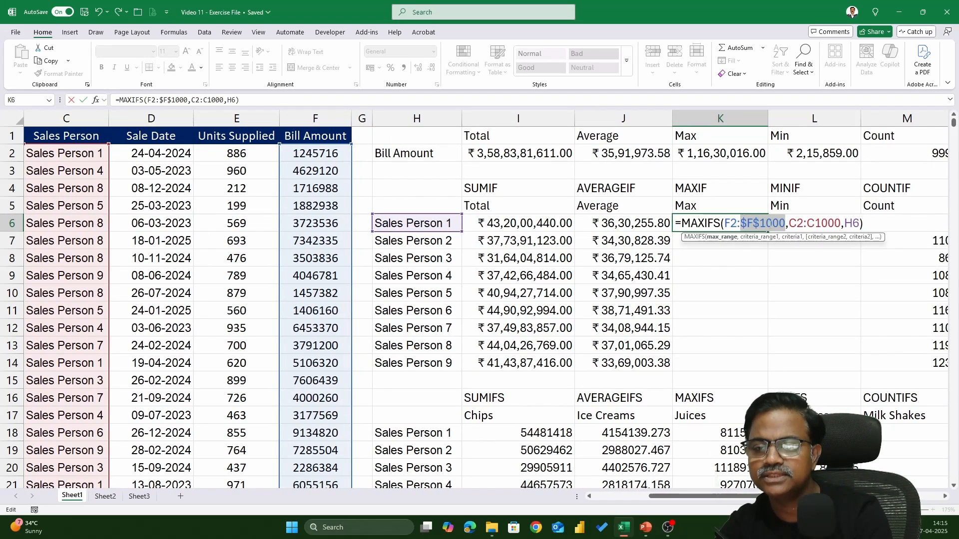
pyautogui.click(726, 224)
pyautogui.press('F4')
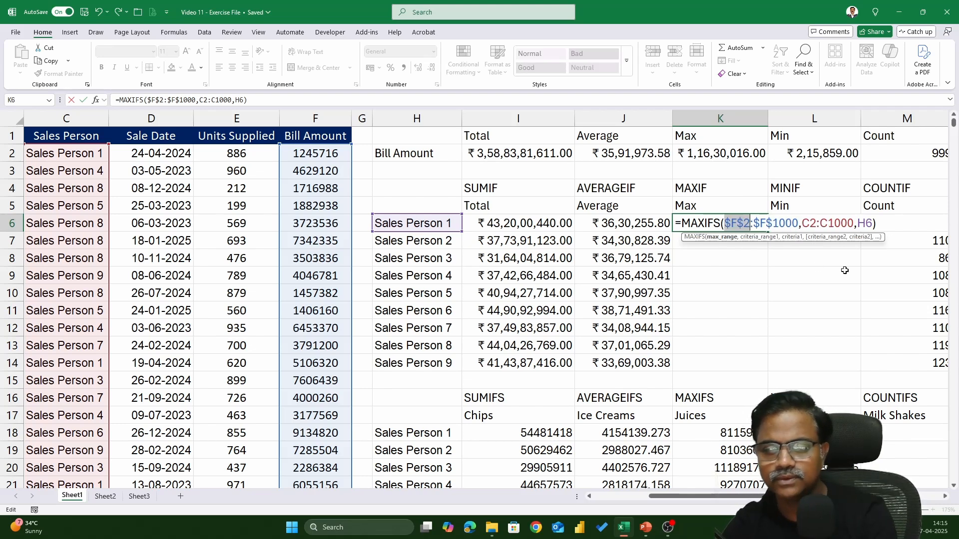
# Step: Make the criteria range C2:C1000 absolute, enter the K6 formula and fill it down to K14
pyautogui.moveTo(803, 223); pyautogui.dragTo(855, 227)
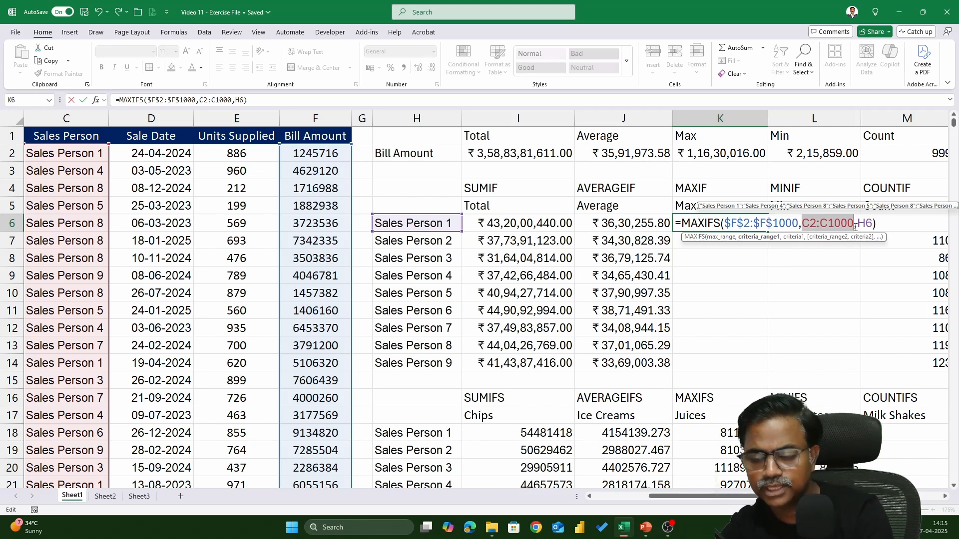
pyautogui.press('F4')
pyautogui.press('Return')
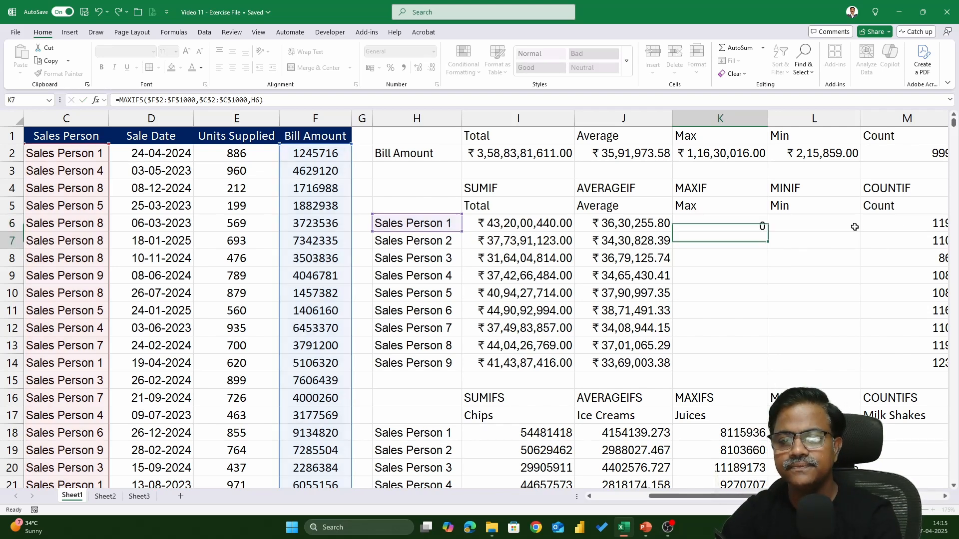
pyautogui.click(756, 232)
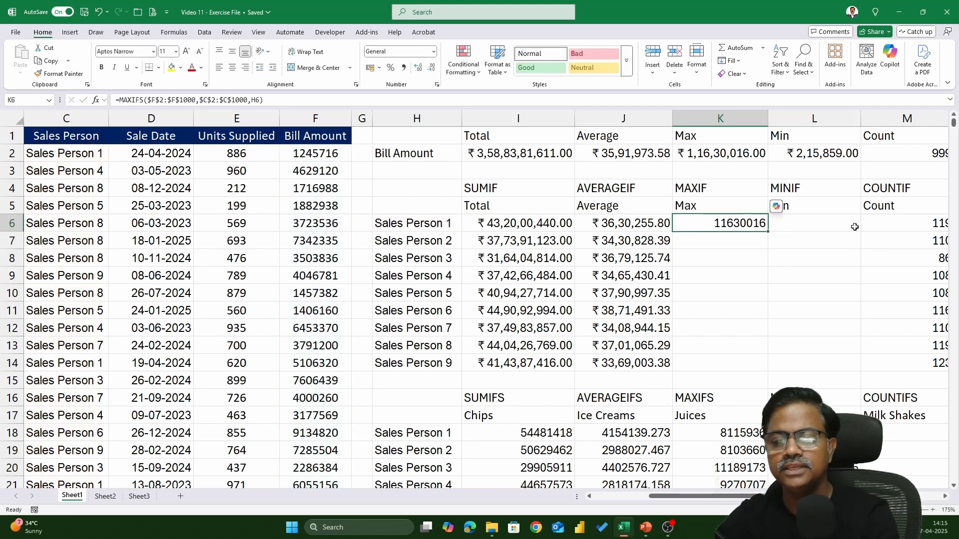
pyautogui.doubleClick(768, 231)
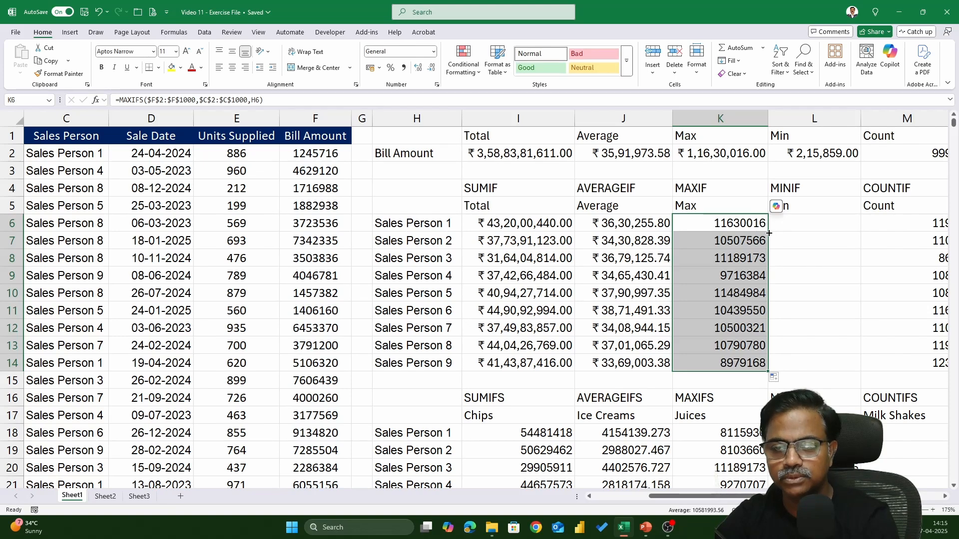
# Step: Start a MINIFS formula in L6 with the absolute bill amount range $F$2:$F$1000 as the min range
pyautogui.click(783, 226)
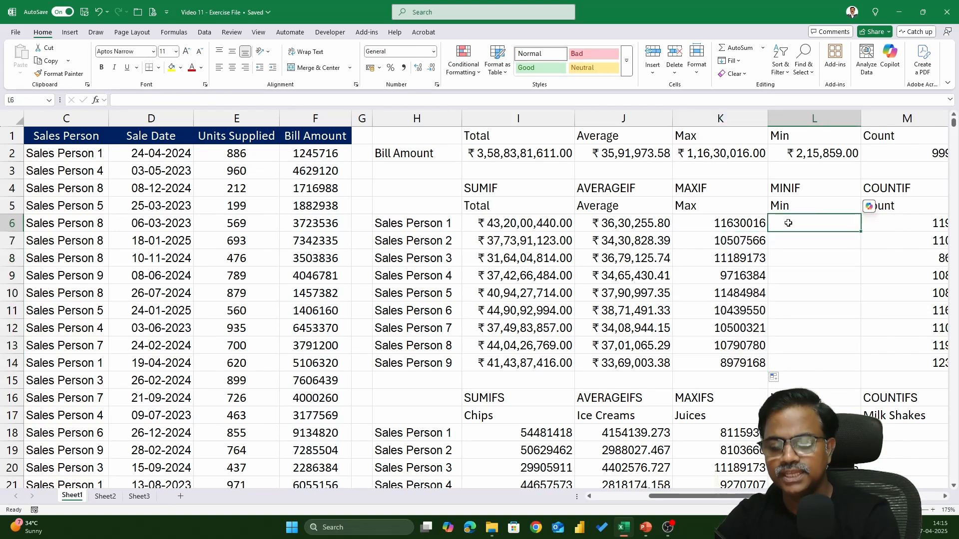
pyautogui.write('=MINIFS(')
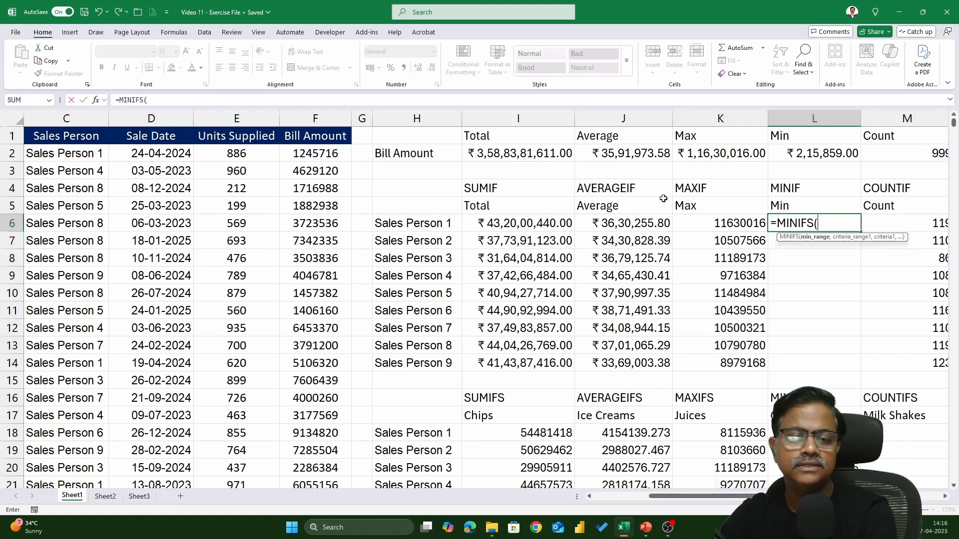
pyautogui.click(344, 151)
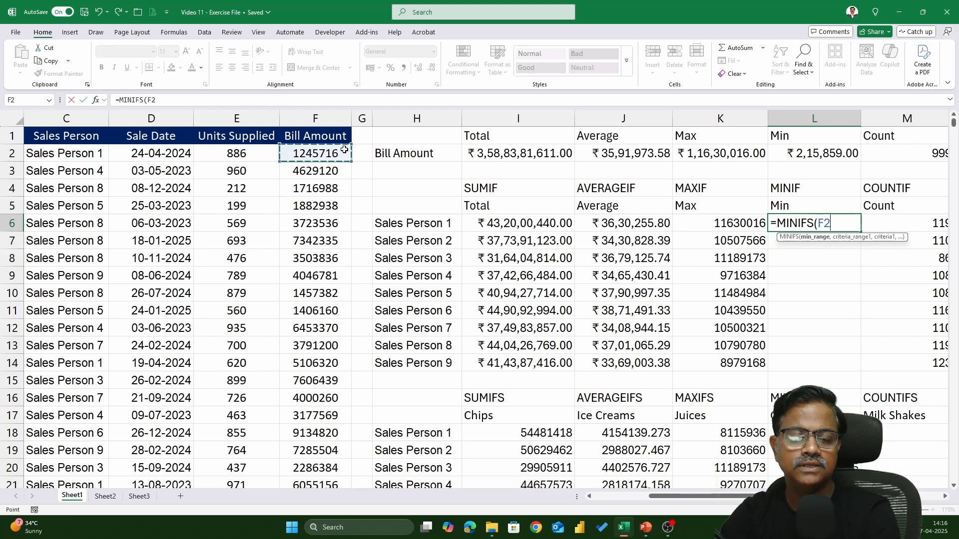
pyautogui.hotkey('ctrl', 'shift', 'Down')
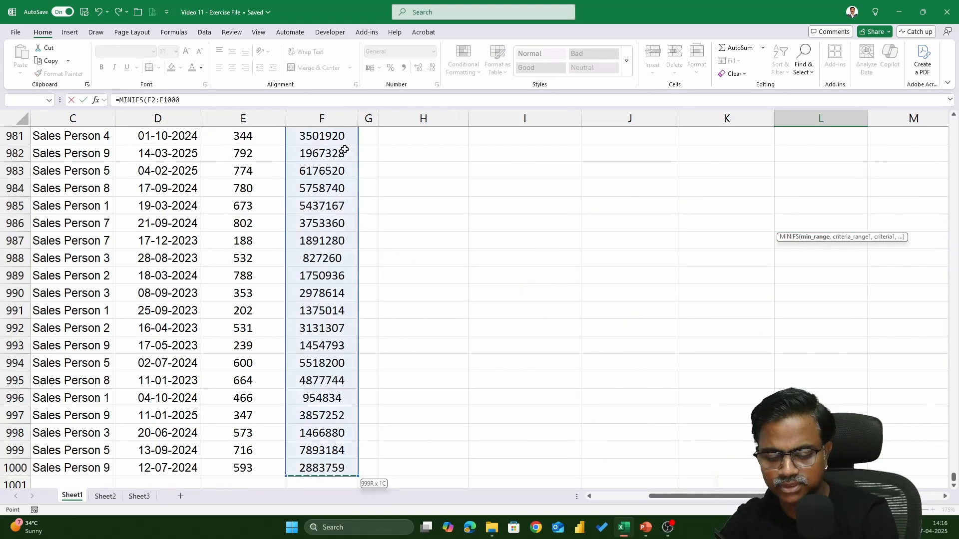
pyautogui.press('F4')
pyautogui.write(',')
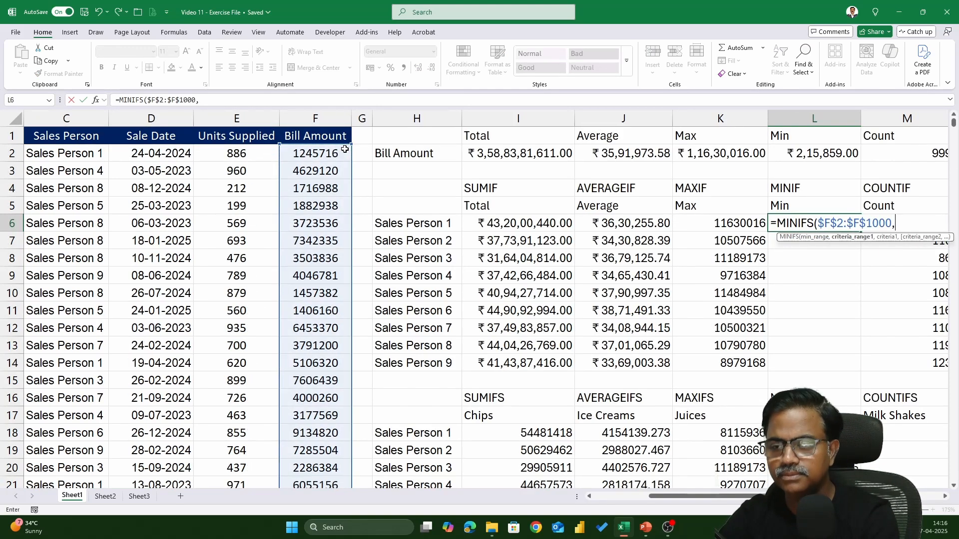
# Step: Complete the L6 MINIFS formula with criteria range $C$2:$C$1000 and criterion H6, and fill it down to L14
pyautogui.click(100, 158)
pyautogui.hotkey('ctrl', 'shift', 'Down')
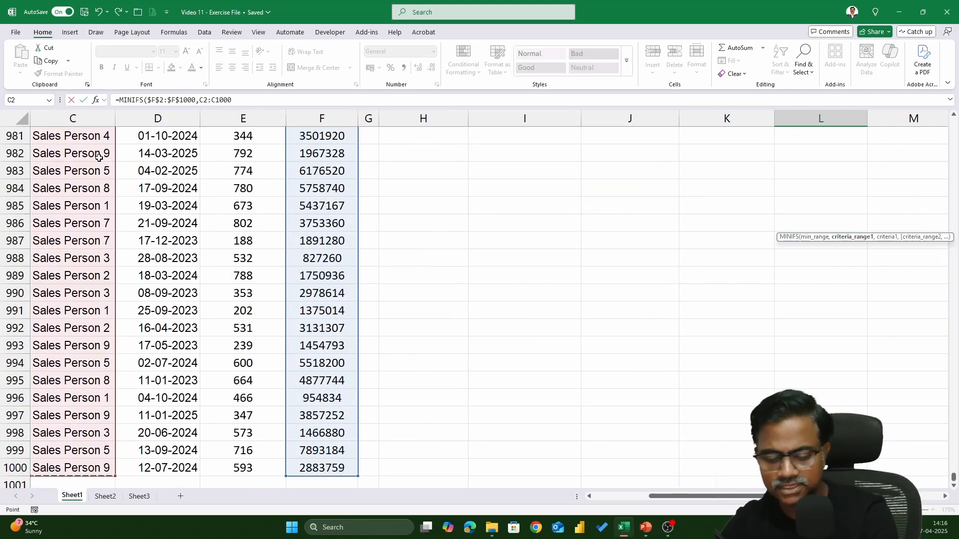
pyautogui.press('F4')
pyautogui.write(',')
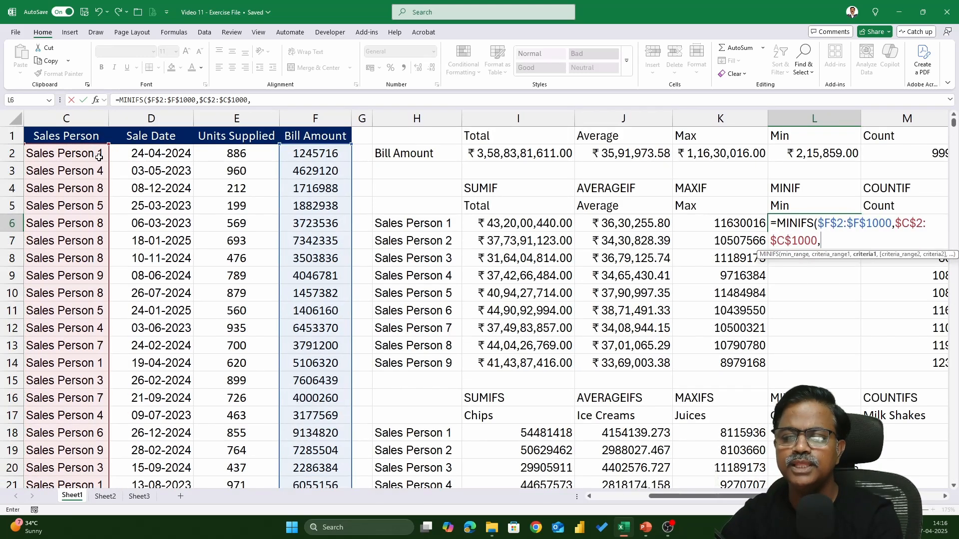
pyautogui.click(442, 228)
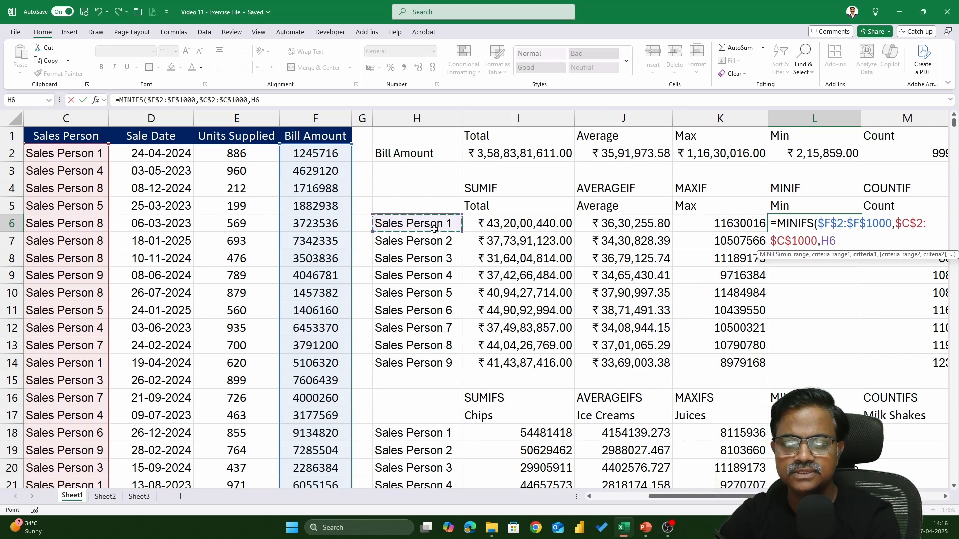
pyautogui.press('Return')
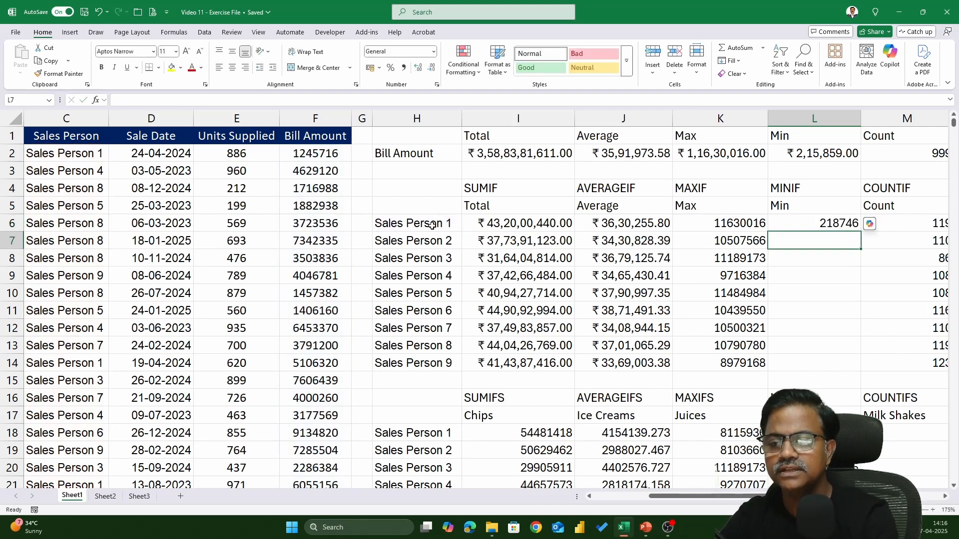
pyautogui.click(839, 224)
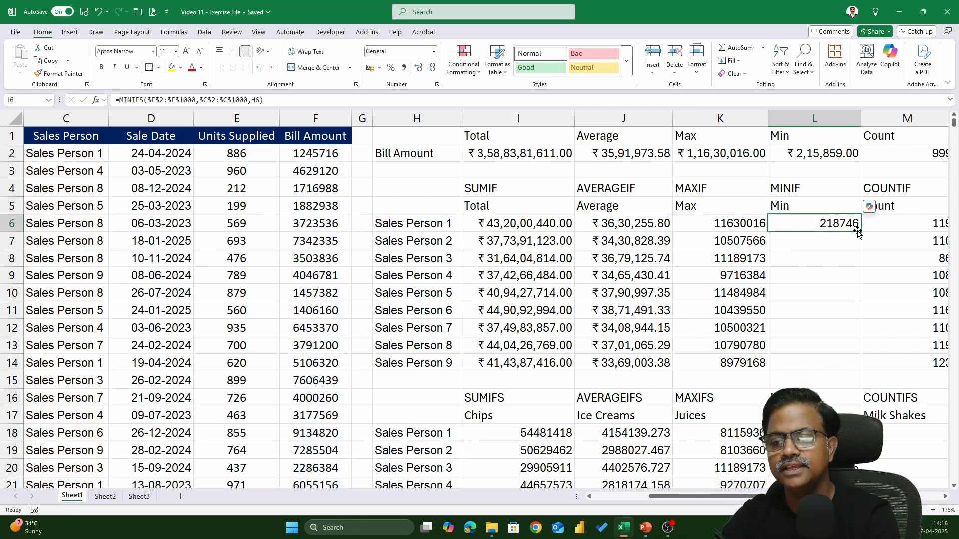
pyautogui.doubleClick(861, 232)
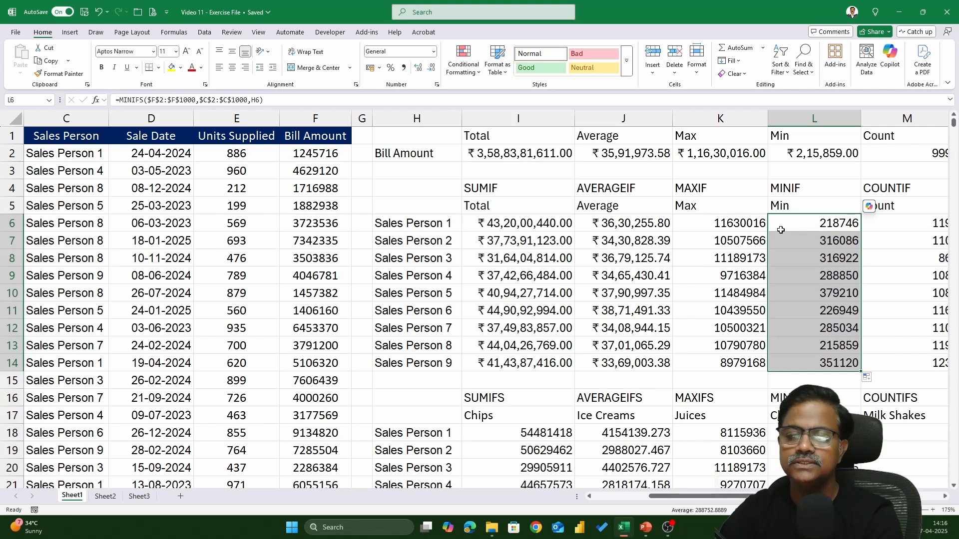
# Step: Format the maximum and minimum results per sales person in K6:L14 as currency
pyautogui.press('Left')
pyautogui.hotkey('ctrl', 'shift', 'Down')
pyautogui.hotkey('ctrl', 'shift', 'Right')
pyautogui.hotkey('shift', 'Left')
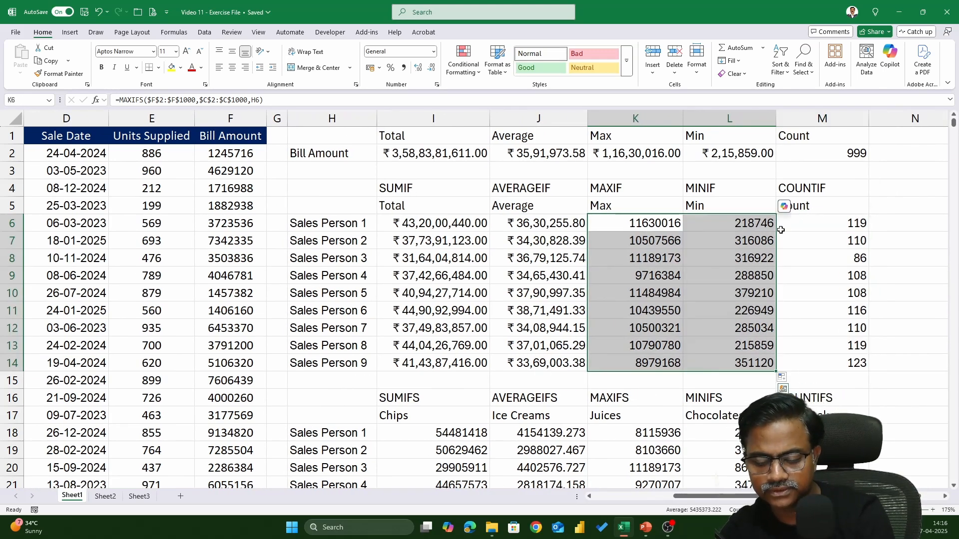
pyautogui.hotkey('ctrl', 'shift', '4')
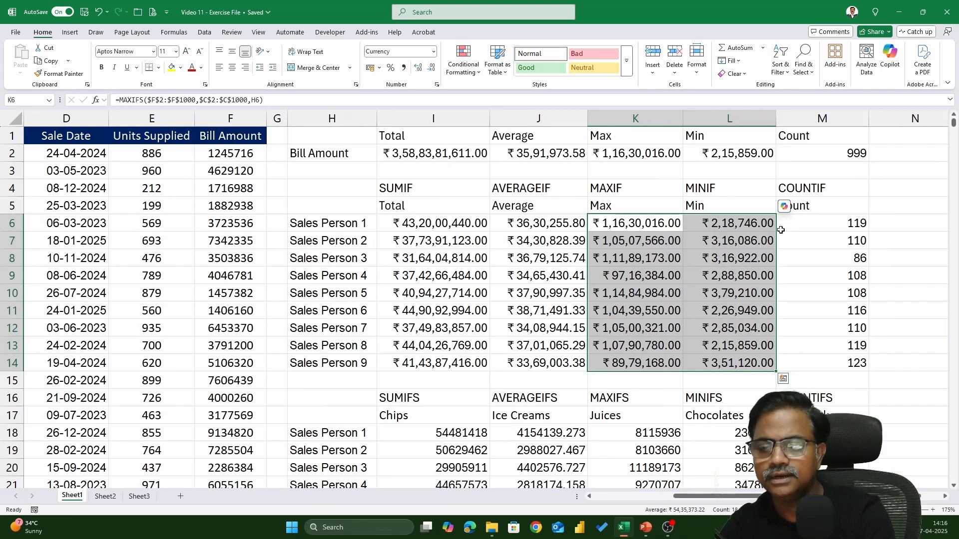
pyautogui.click(867, 252)
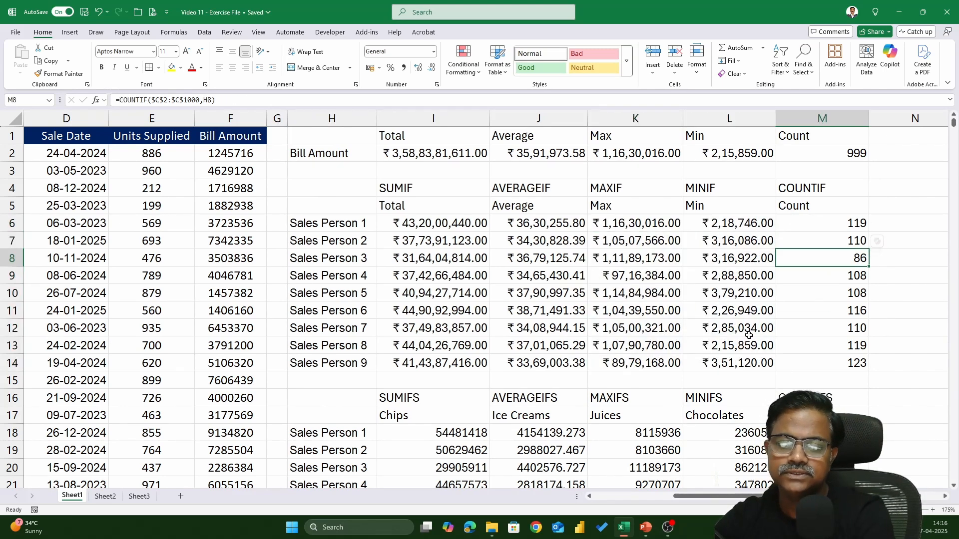
# Step: Format the sales person and product results in I18:L26 as currency
pyautogui.scroll(-2, 632, 375)
pyautogui.scroll(-2, 632, 374)
pyautogui.moveTo(452, 225); pyautogui.dragTo(721, 355)
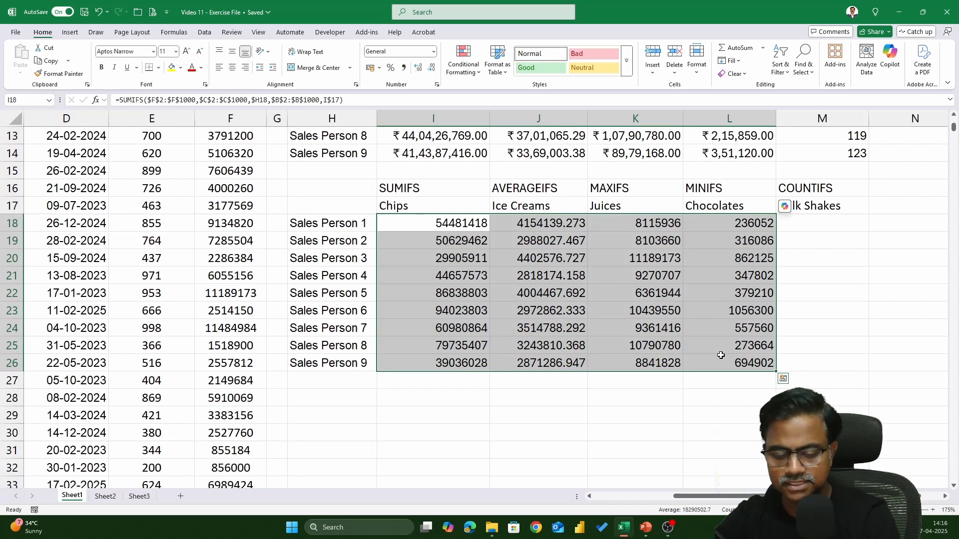
pyautogui.hotkey('ctrl', 'shift', '4')
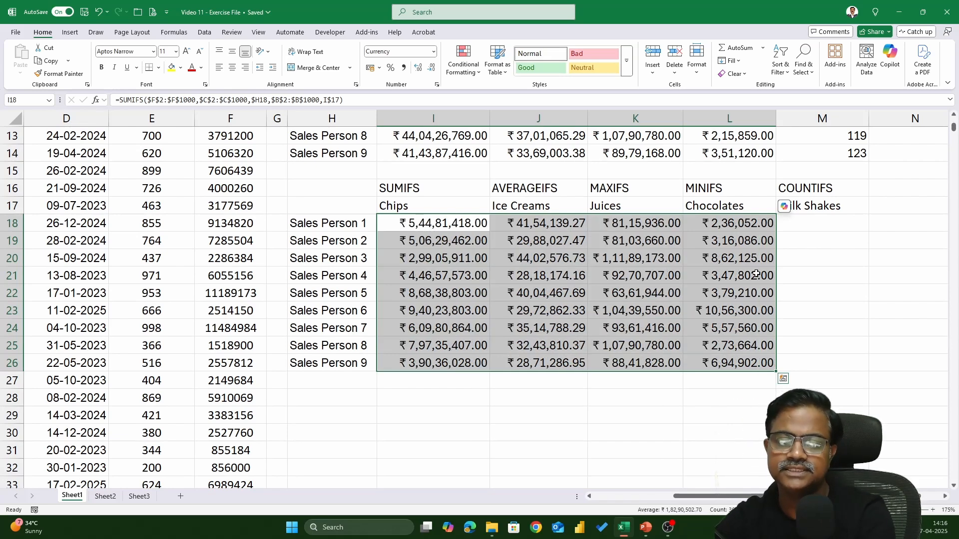
# Step: Start a COUNTIFS formula in M18 for Sales Person 1 under Milk Shakes
pyautogui.click(821, 235)
pyautogui.scroll(3, 821, 235)
pyautogui.scroll(-2, 814, 367)
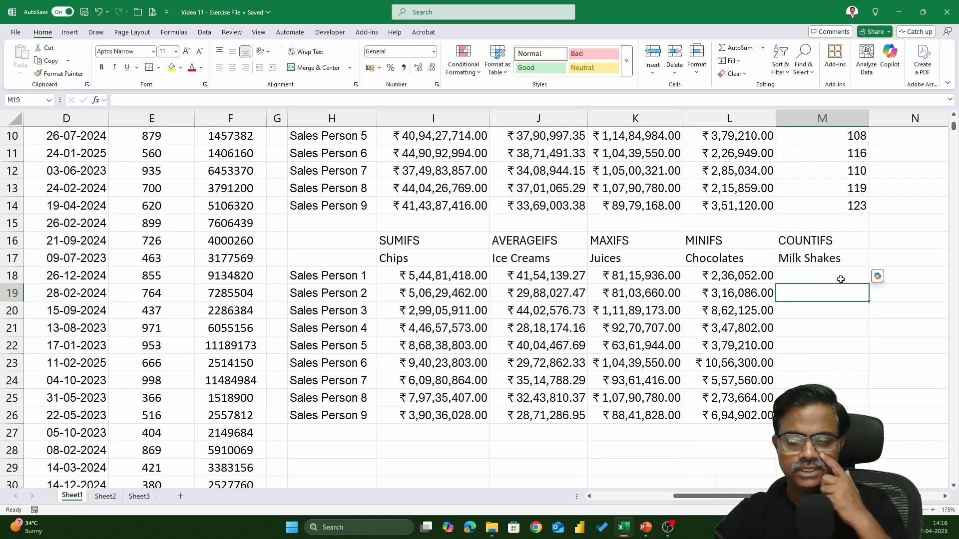
pyautogui.click(840, 280)
pyautogui.write('=COU')
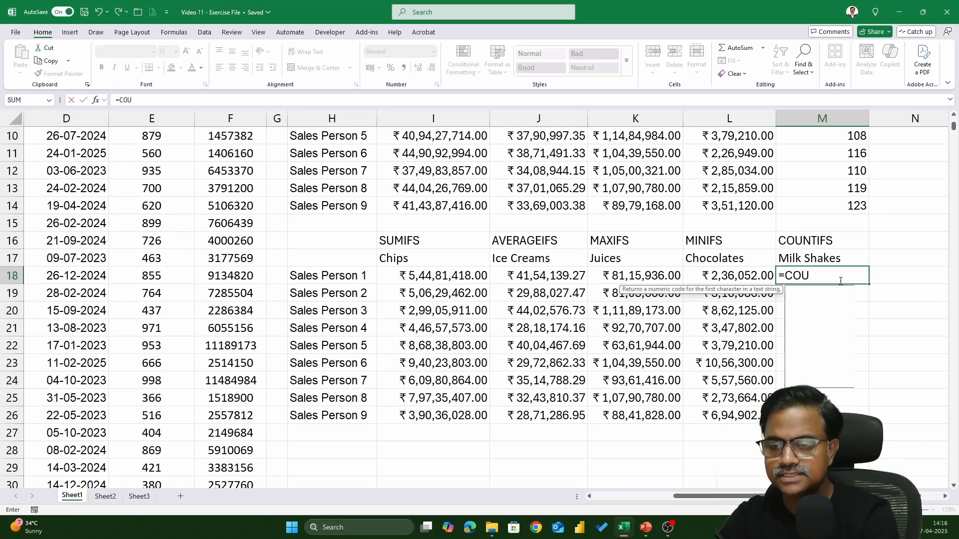
pyautogui.write('NTIFS(')
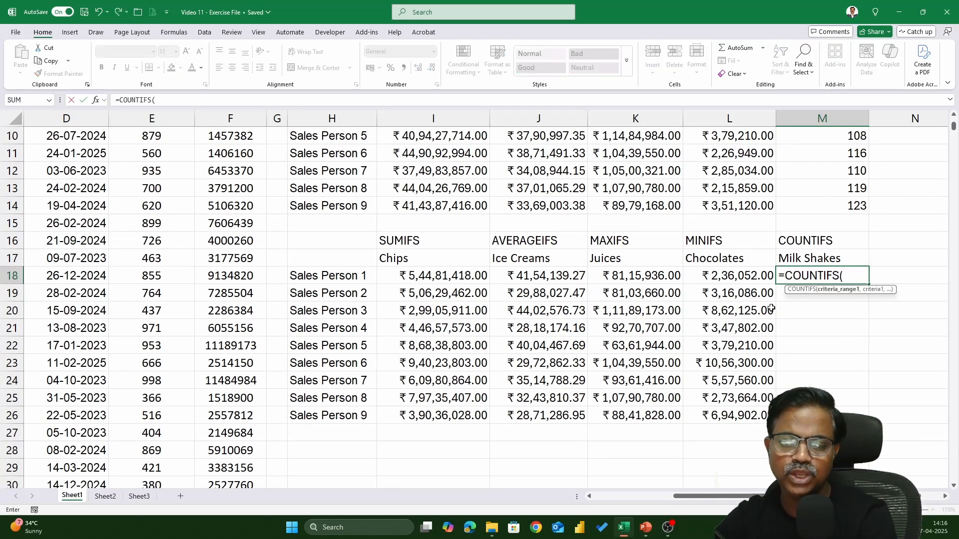
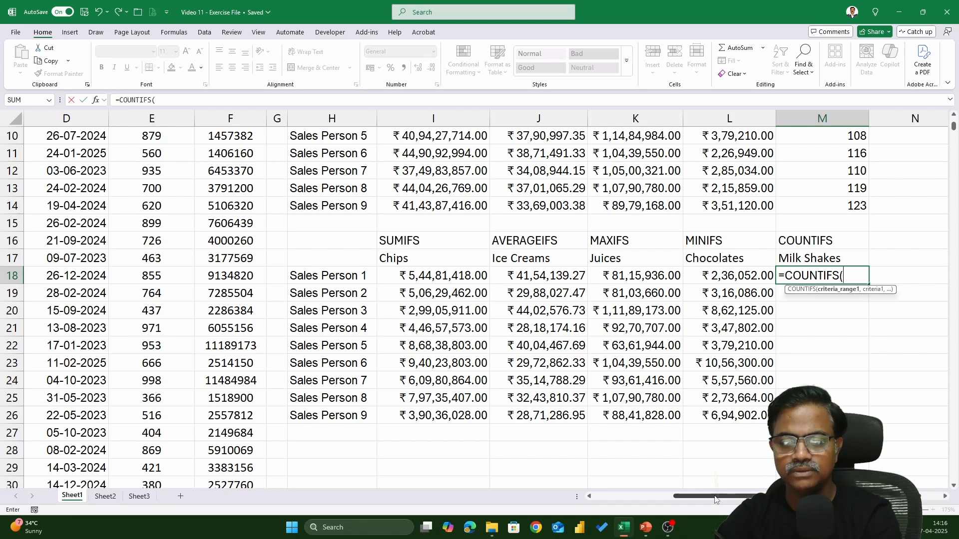
# Step: Give the M18 COUNTIFS formula the sales person column $C$2:$C$1000 as its first criteria range
pyautogui.moveTo(715, 500); pyautogui.dragTo(635, 498)
pyautogui.click(242, 179)
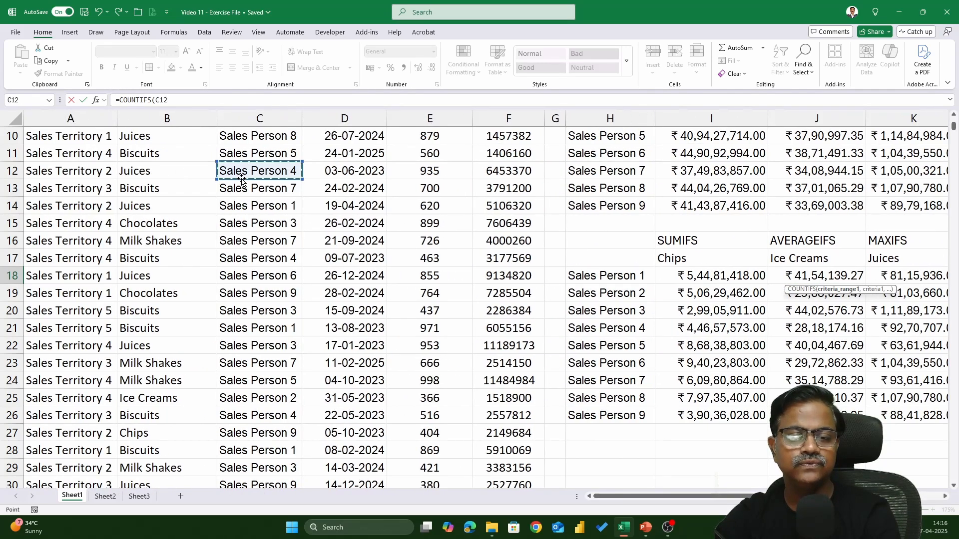
pyautogui.hotkey('ctrl', 'Up')
pyautogui.press('Down')
pyautogui.hotkey('ctrl', 'shift', 'Down')
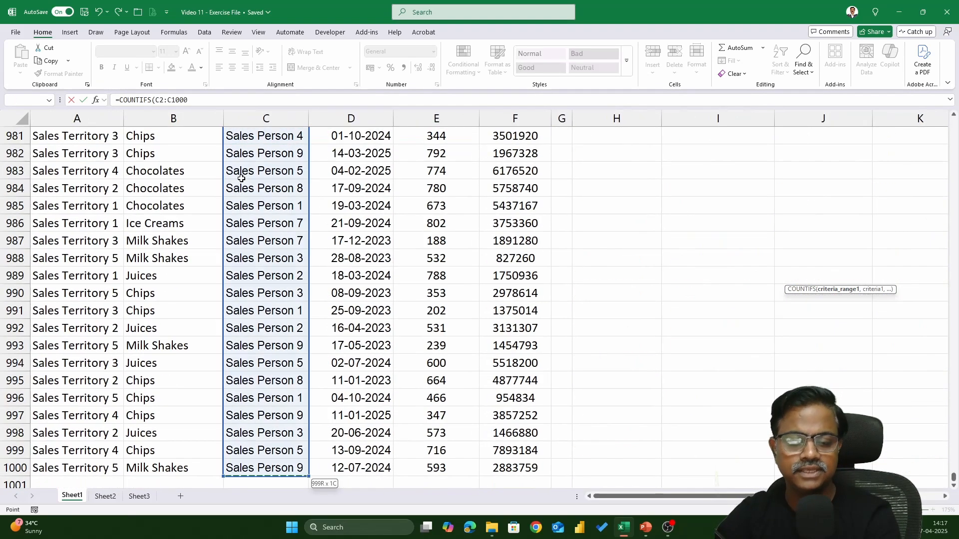
pyautogui.press('F4')
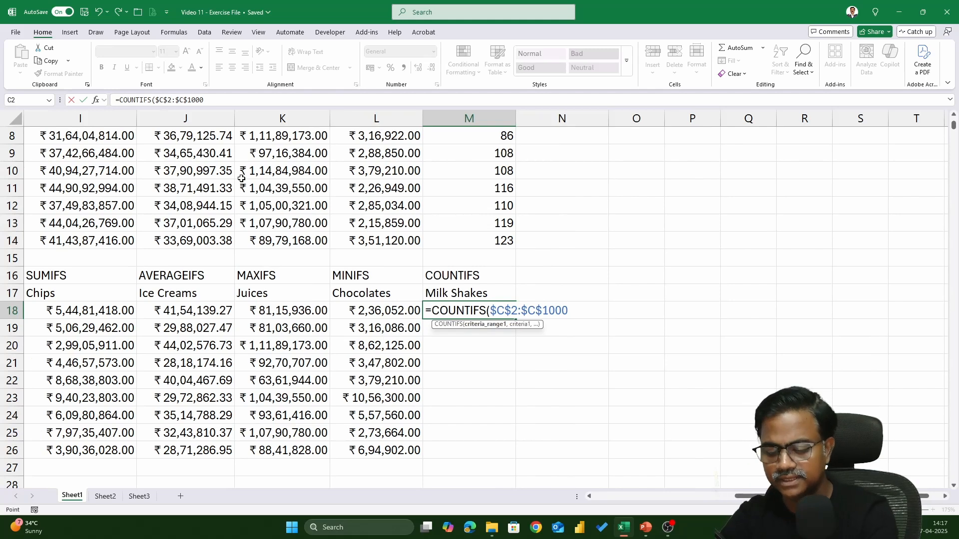
pyautogui.write(',')
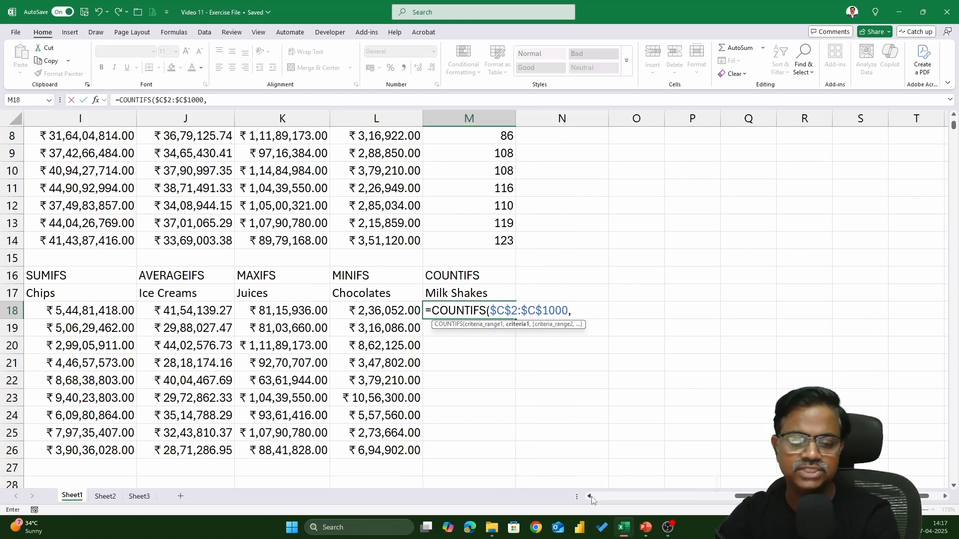
# Step: Set the first COUNTIFS criterion to Sales Person 1 in H18, locking only the column as $H18
pyautogui.moveTo(744, 497); pyautogui.dragTo(739, 497)
pyautogui.click(119, 311)
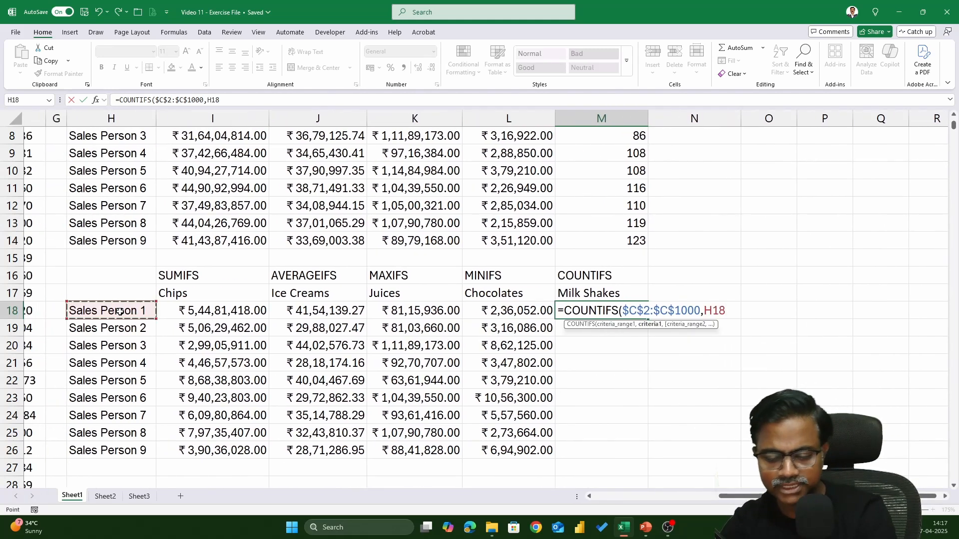
pyautogui.press('F4')
pyautogui.press('F4')
pyautogui.press('F4')
pyautogui.write(',')
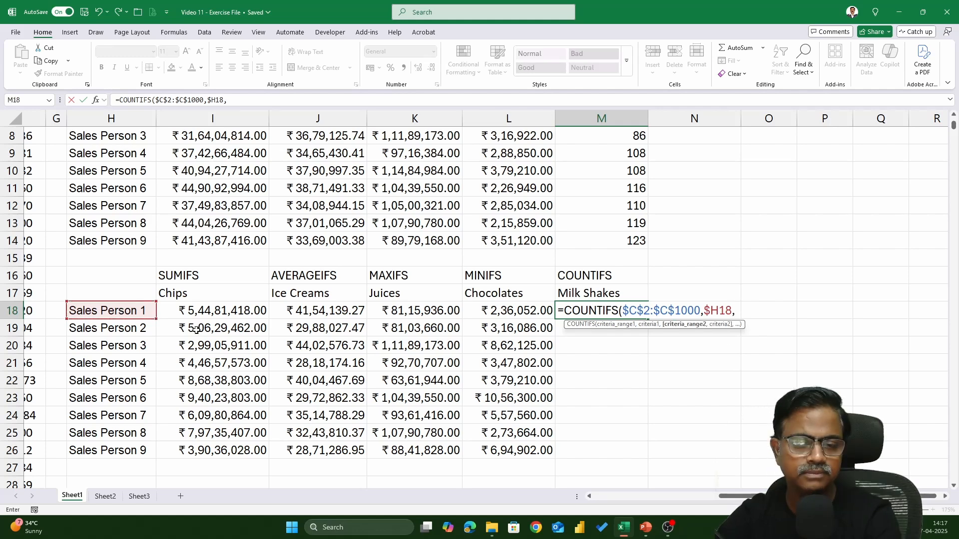
# Step: Add the product category column $B$2:$B$1000 as the second criteria range of the COUNTIFS formula
pyautogui.moveTo(743, 497); pyautogui.dragTo(617, 497)
pyautogui.click(148, 329)
pyautogui.hotkey('ctrl', 'Up')
pyautogui.press('Down')
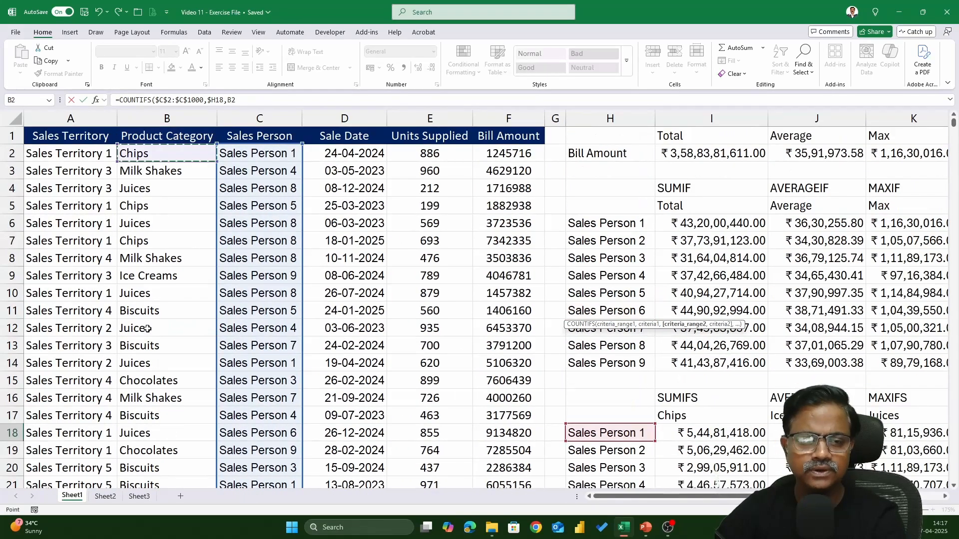
pyautogui.hotkey('ctrl', 'shift', 'Down')
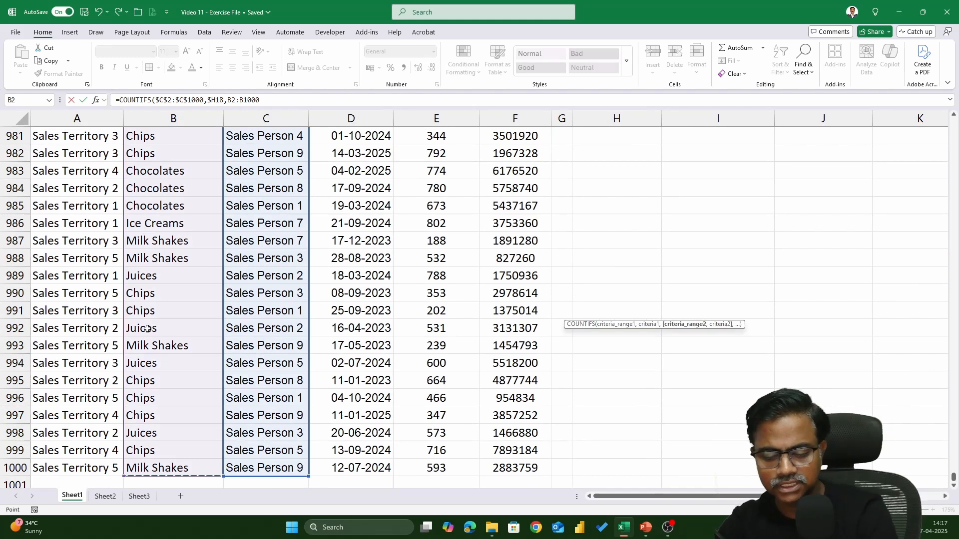
pyautogui.press('F4')
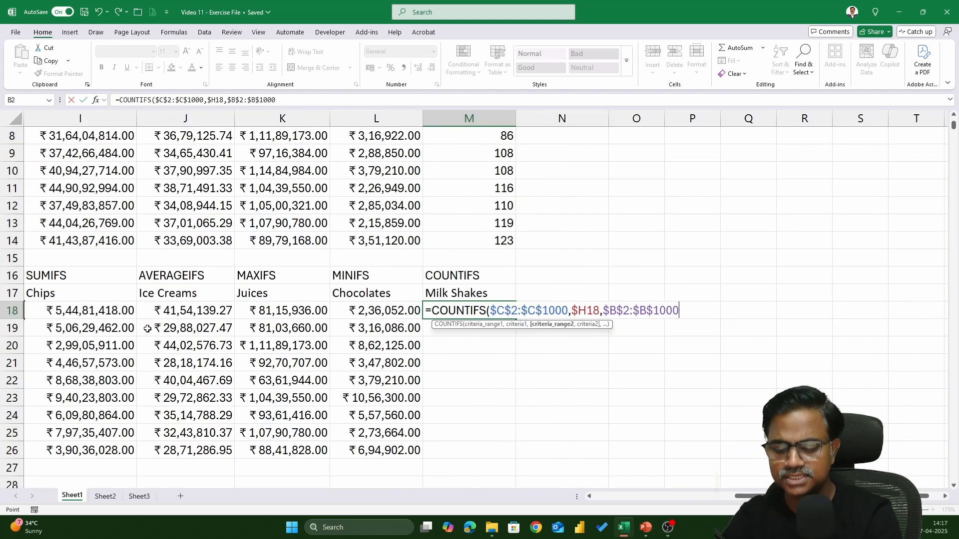
pyautogui.write(',')
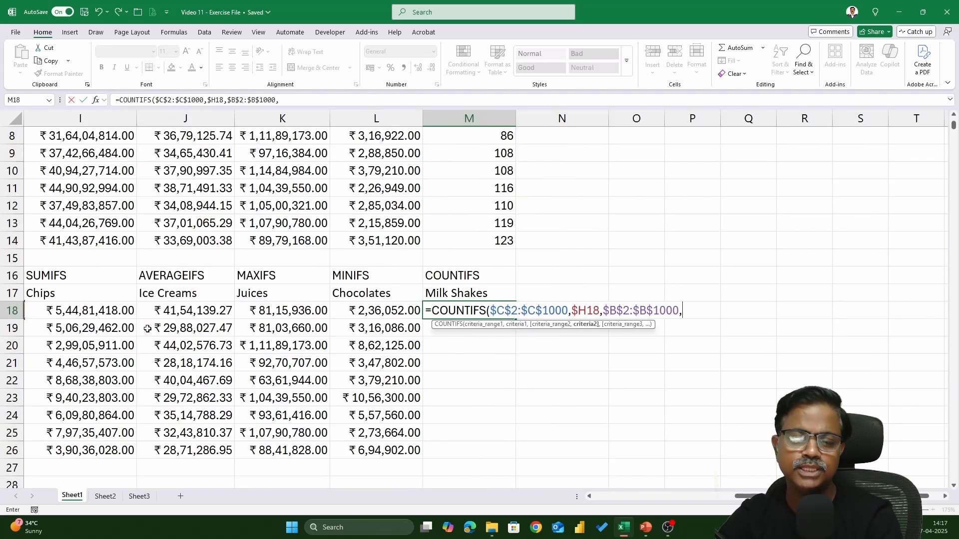
# Step: Complete the M18 COUNTIFS formula with Milk Shakes as criterion M$17, and fill it down to M26
pyautogui.click(480, 294)
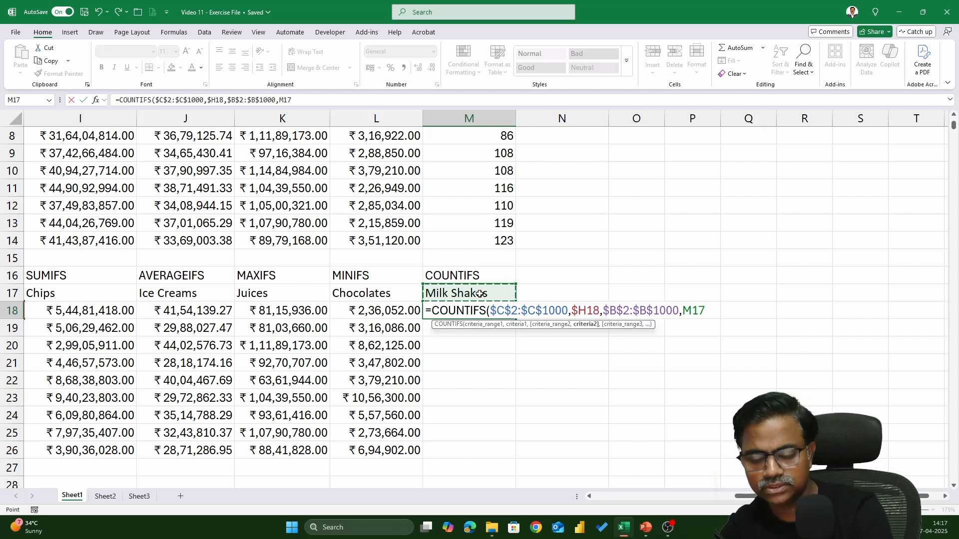
pyautogui.press('F4')
pyautogui.press('F4')
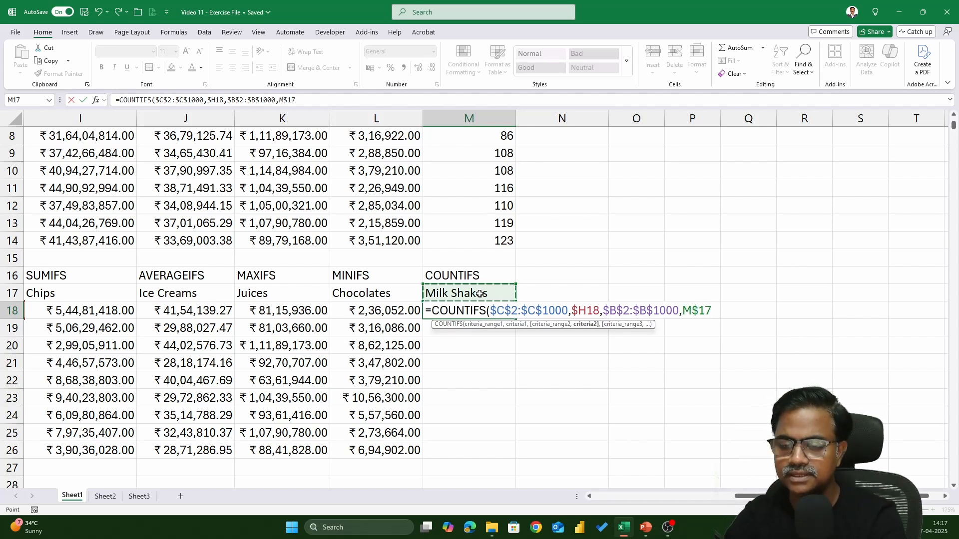
pyautogui.write(')')
pyautogui.press('Return')
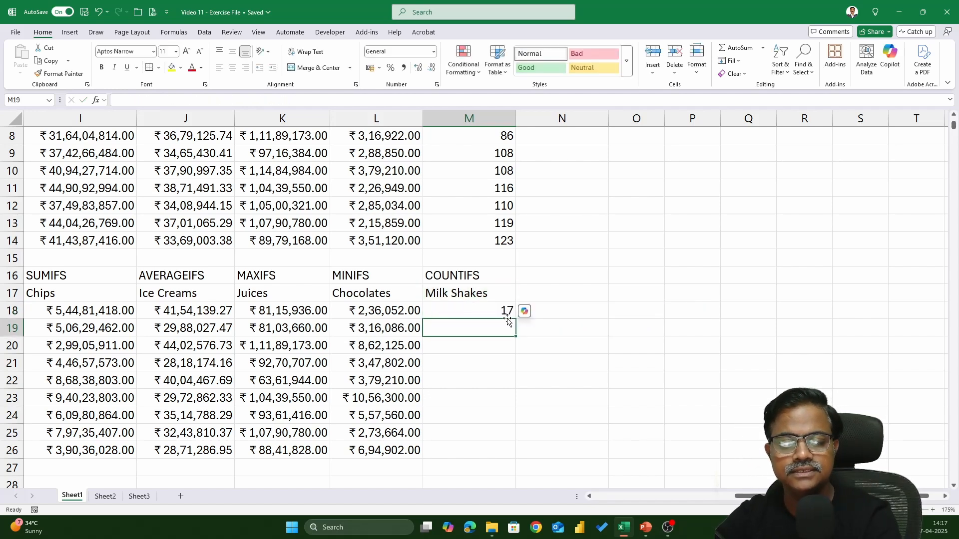
pyautogui.click(508, 318)
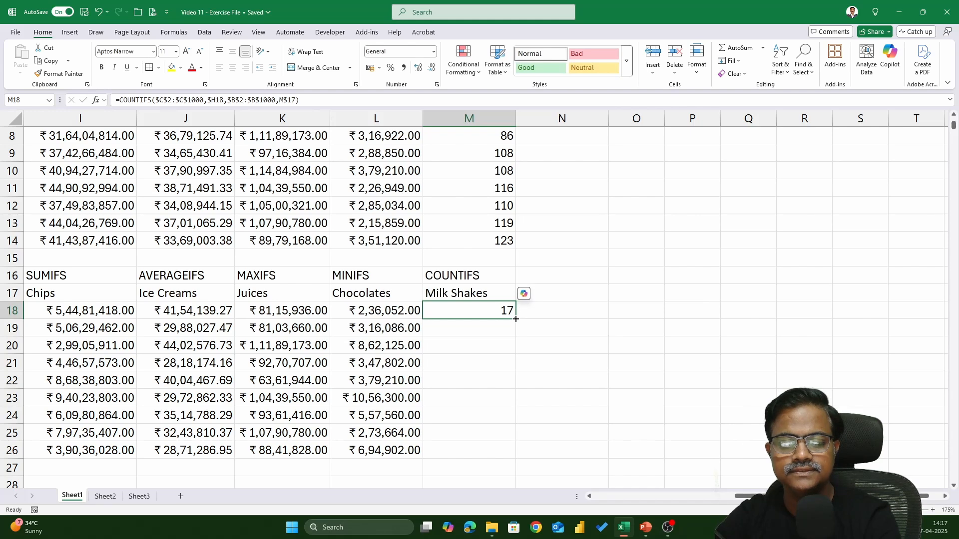
pyautogui.doubleClick(516, 319)
pyautogui.click(503, 312)
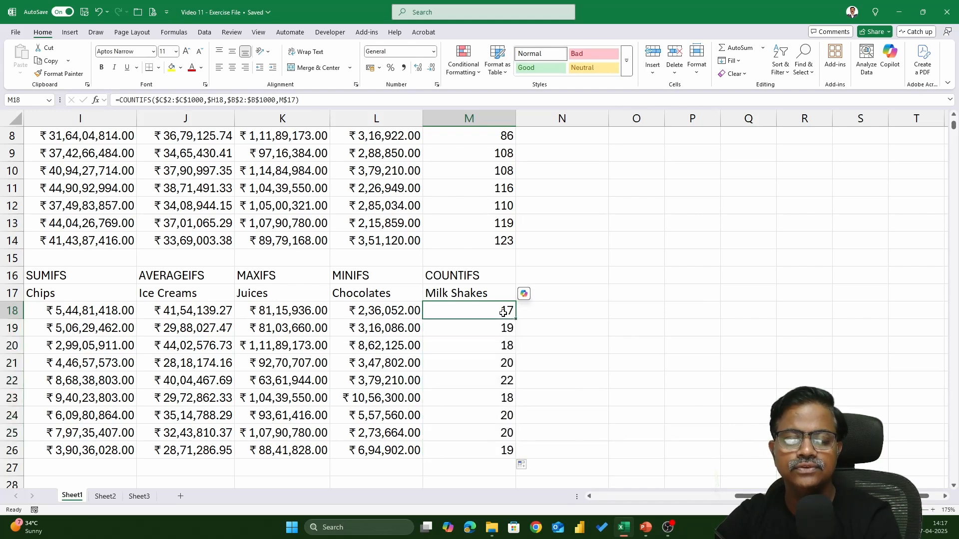
# Step: Review the summary tables beside the sales data, including the product heading I17 and sales person H18
pyautogui.scroll(-2, 606, 405)
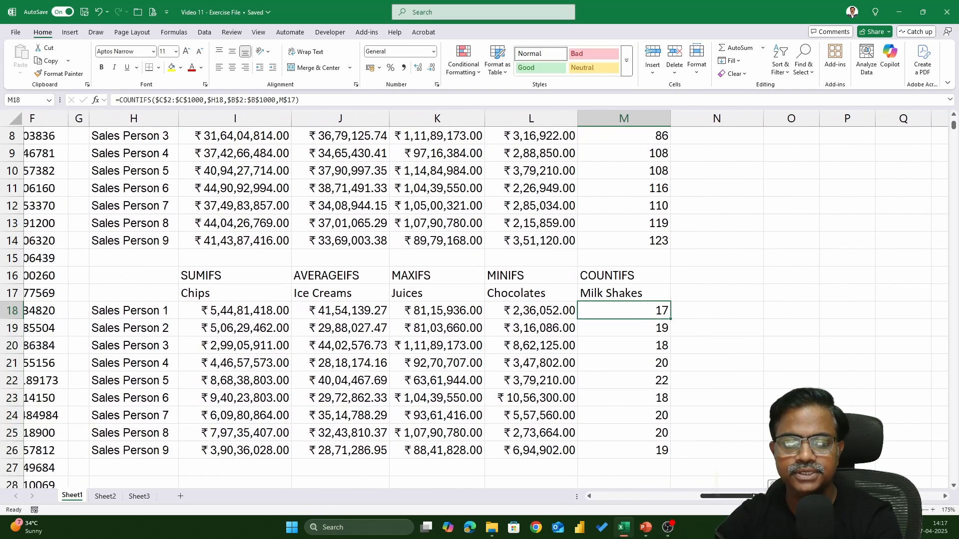
pyautogui.scroll(-1, 606, 404)
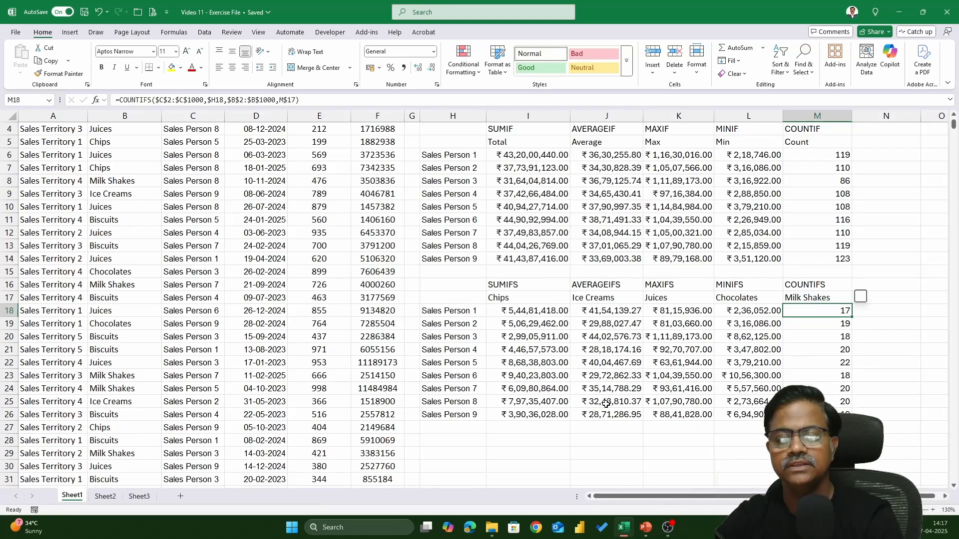
pyautogui.scroll(3, 621, 362)
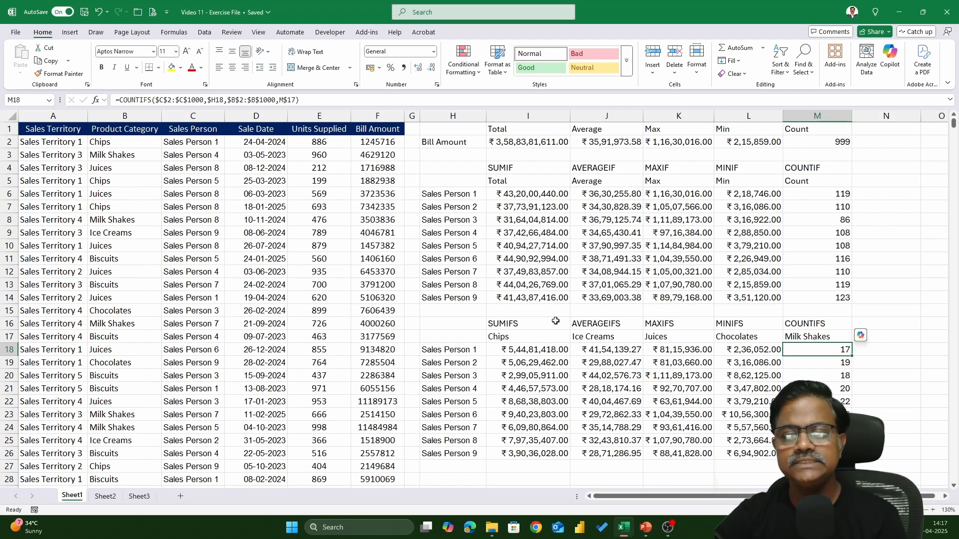
pyautogui.scroll(-1, 556, 321)
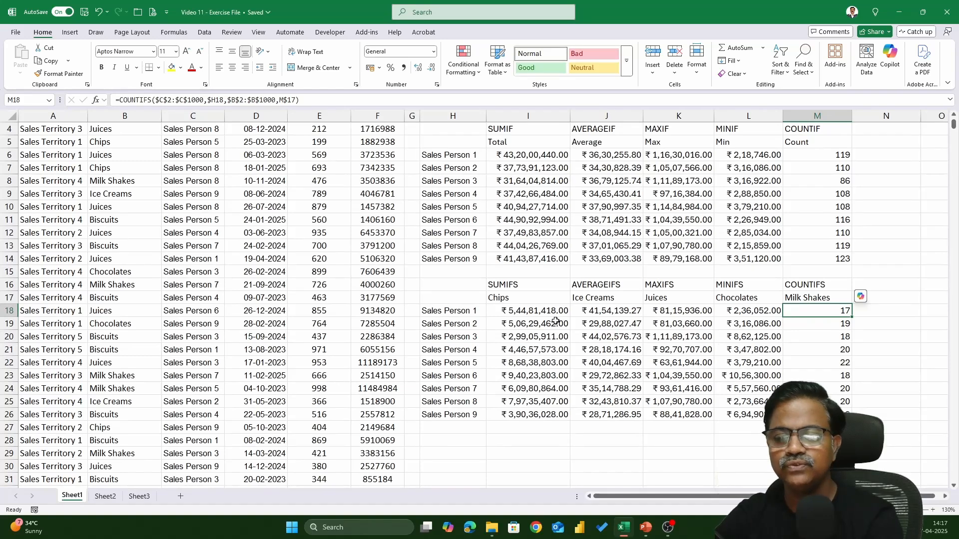
pyautogui.scroll(-1, 555, 320)
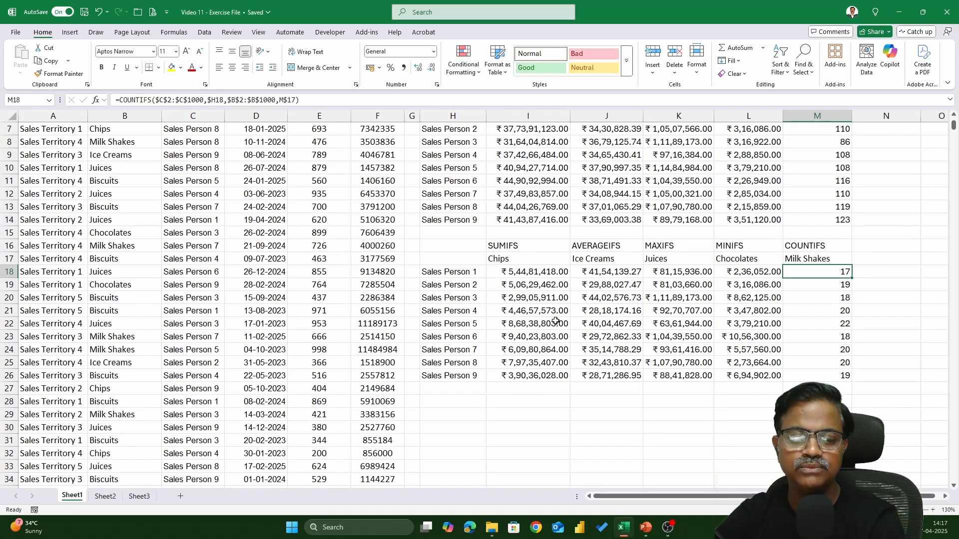
pyautogui.click(525, 263)
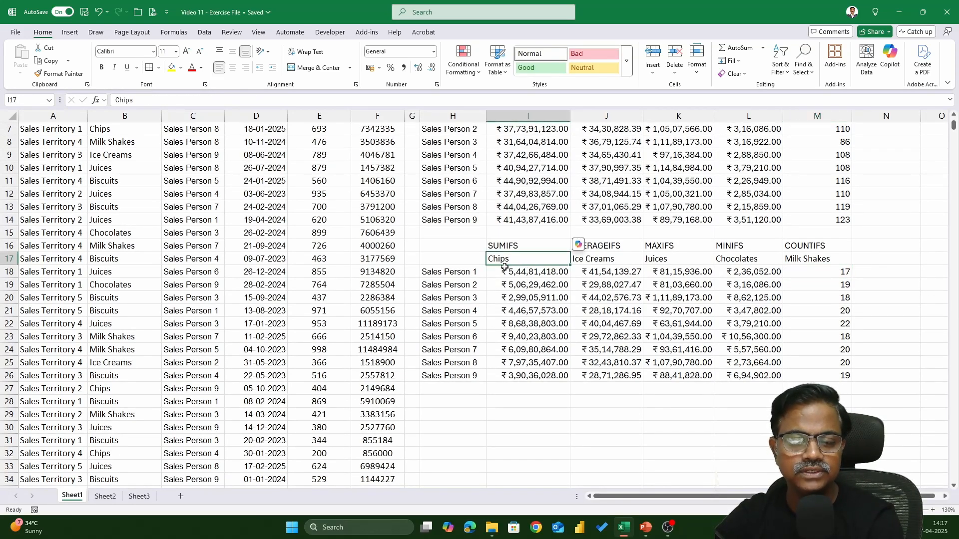
pyautogui.click(469, 273)
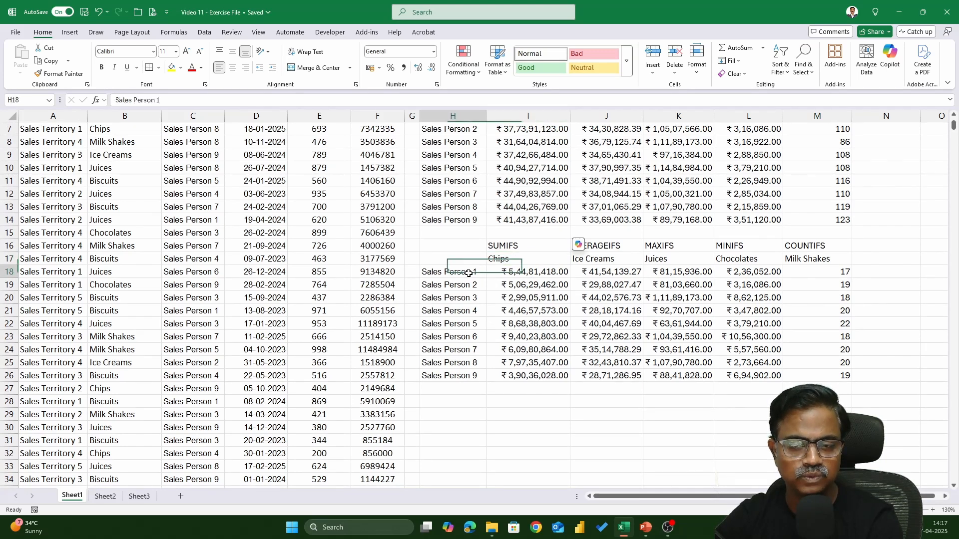
# Step: Change the SUMIFS product criterion in I17 to Ice Creams
pyautogui.click(507, 261)
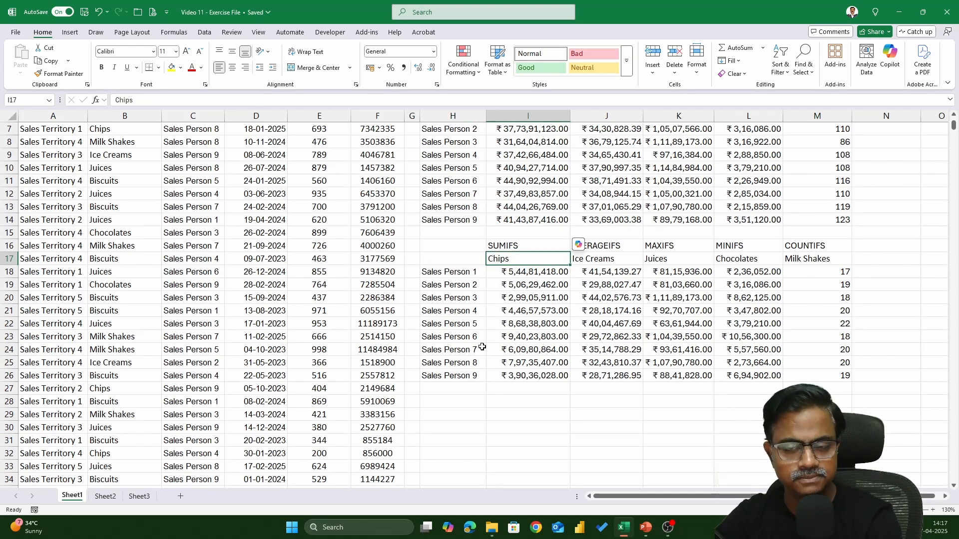
pyautogui.scroll(-1, 482, 347)
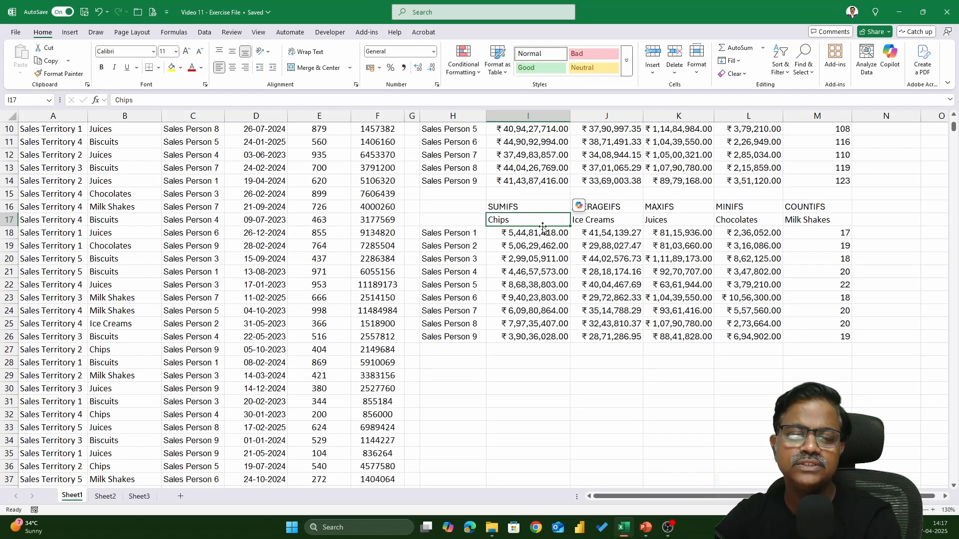
pyautogui.write('i')
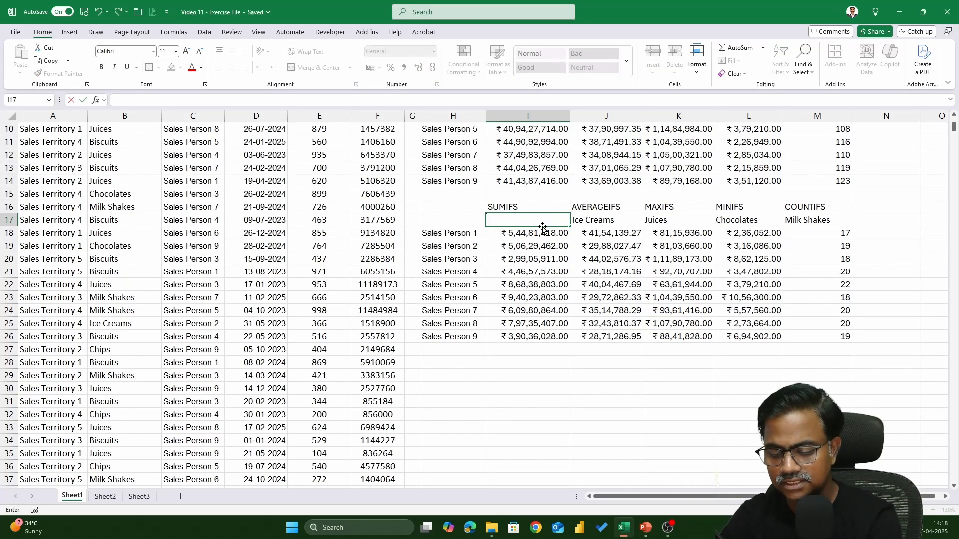
pyautogui.write('In')
pyautogui.write('e ')
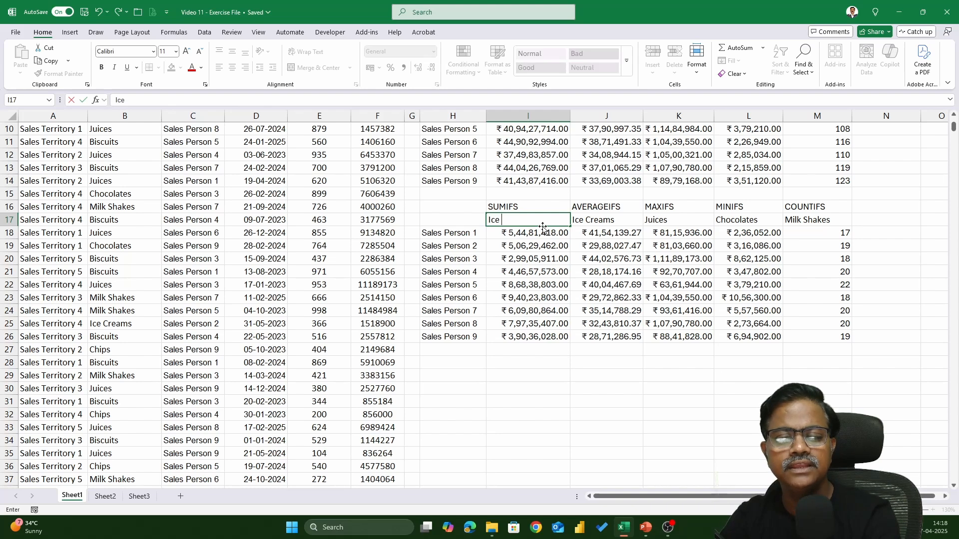
pyautogui.write('Creams')
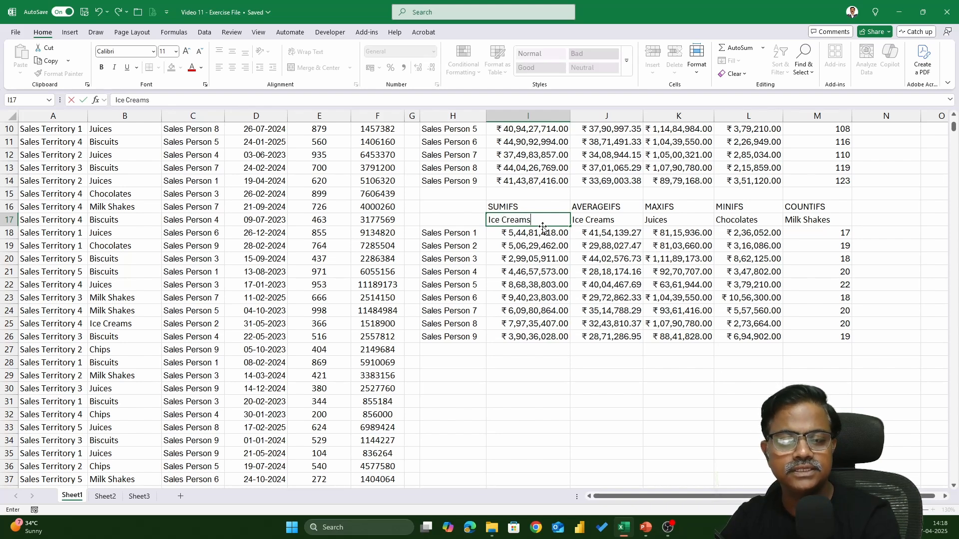
pyautogui.press('Return')
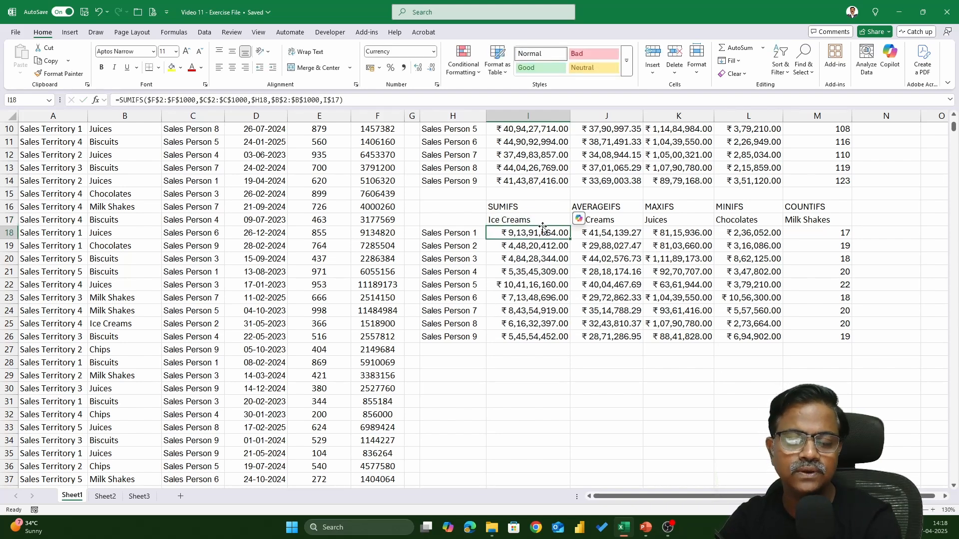
# Step: Change the SUMIFS product criterion in I17 to Juices
pyautogui.press('Up')
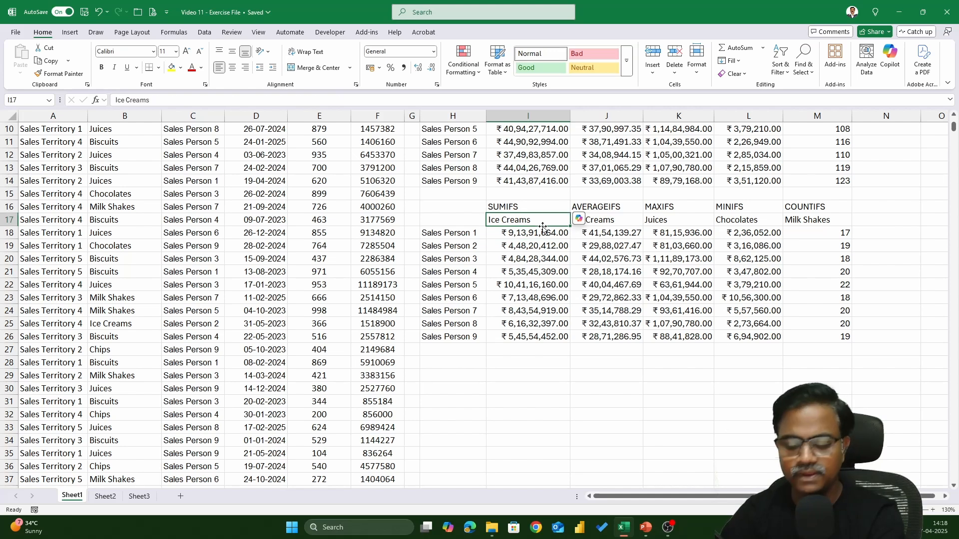
pyautogui.write('Juices')
pyautogui.press('Return')
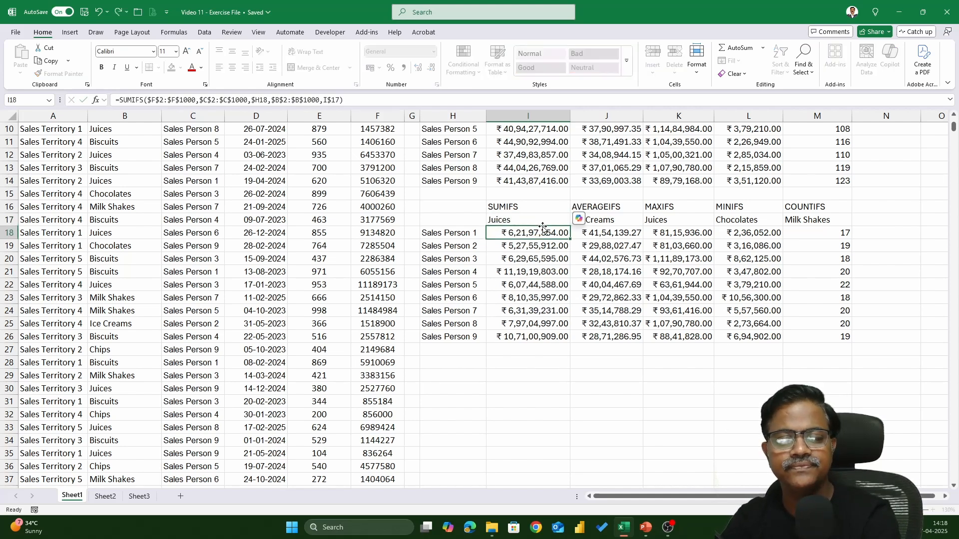
# Step: Change the SUMIFS product criterion in I17 to Biscuits
pyautogui.press('Up')
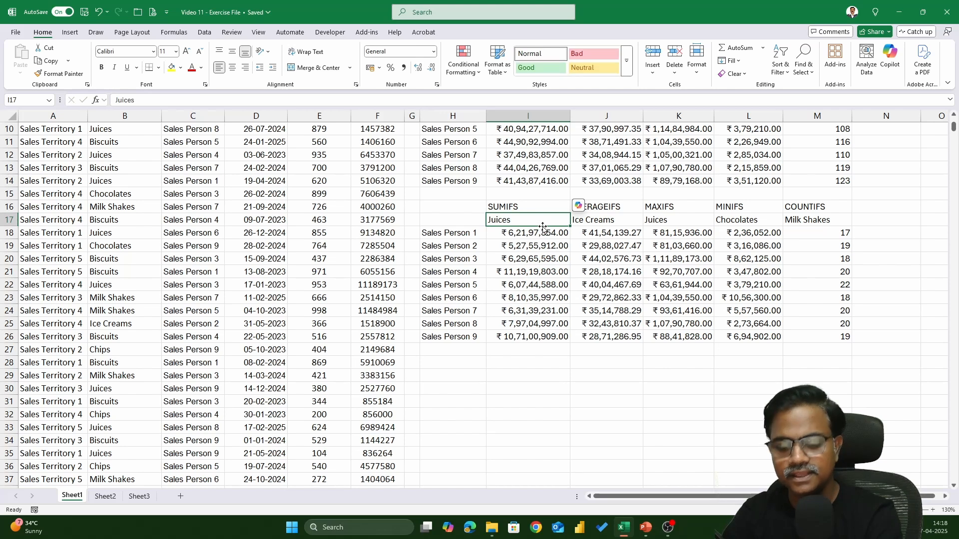
pyautogui.write('Bi')
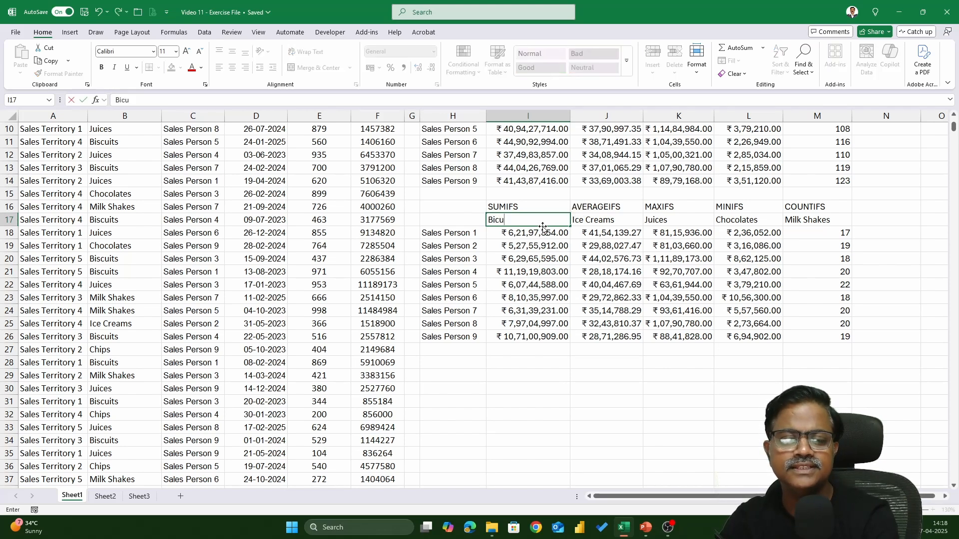
pyautogui.write('scui')
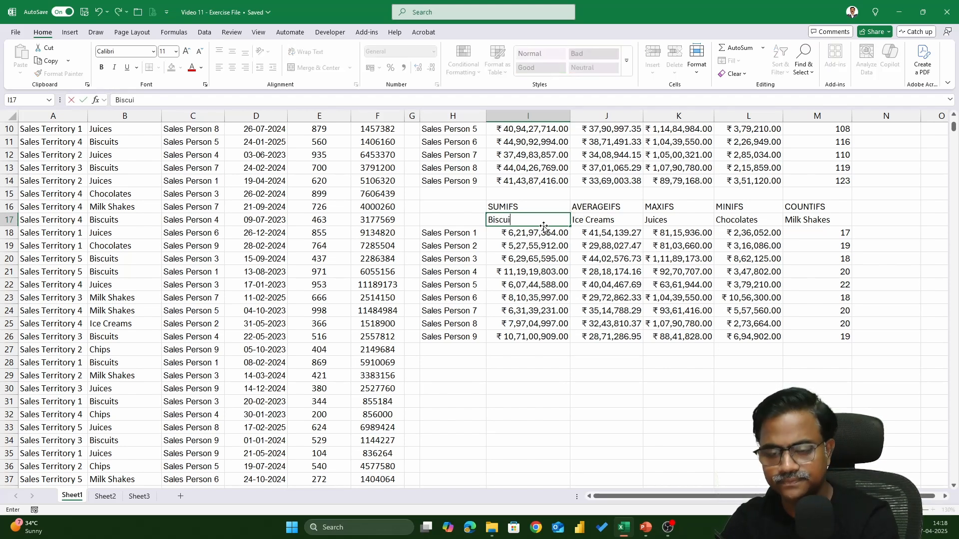
pyautogui.write('ts')
pyautogui.press('Return')
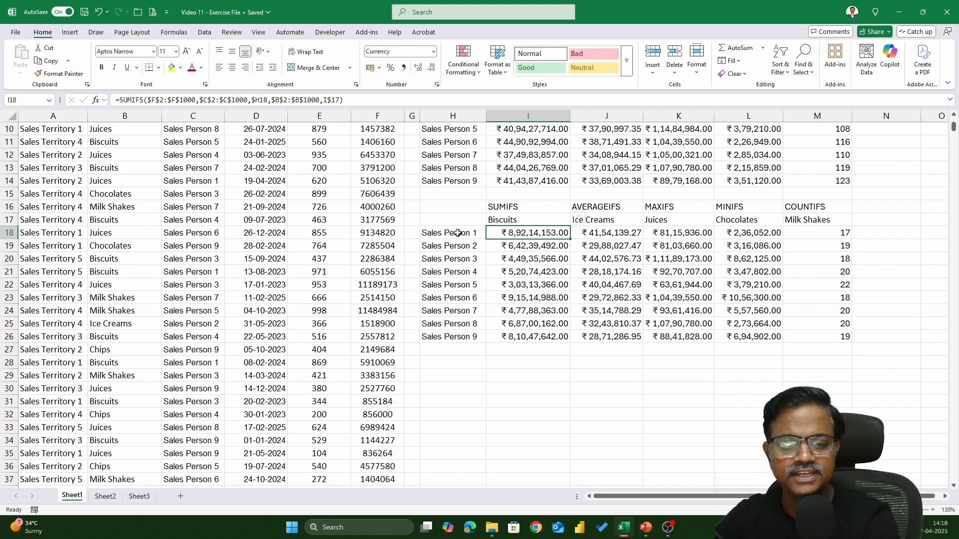
# Step: Insert a clustered column chart of the SUMIFS totals per sales person in H18:I26 and move it down towards the table's end
pyautogui.moveTo(462, 232); pyautogui.dragTo(529, 332)
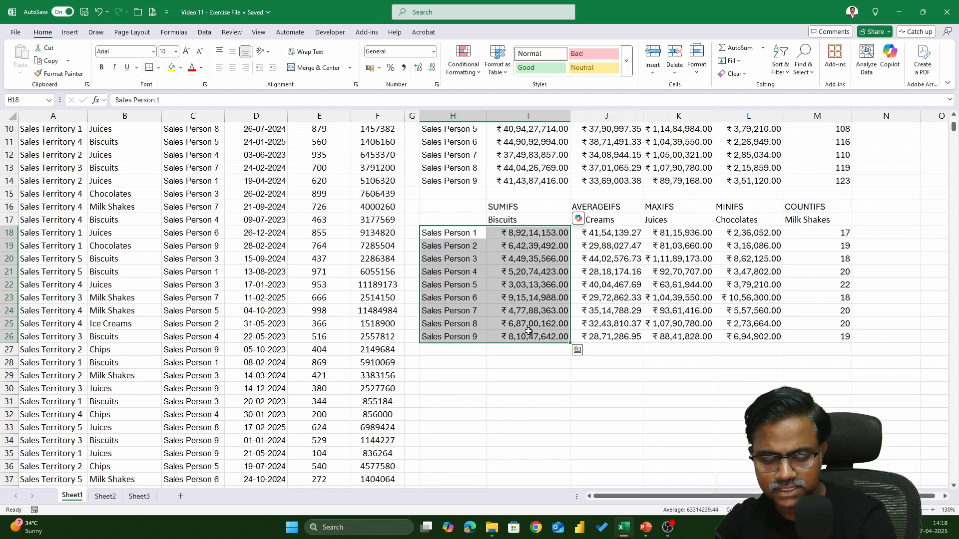
pyautogui.click(74, 32)
pyautogui.click(325, 69)
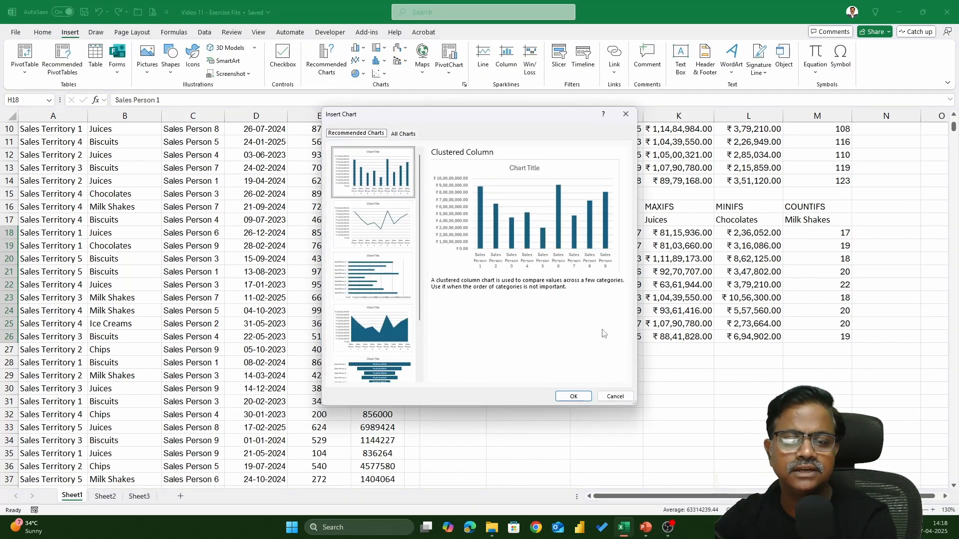
pyautogui.click(570, 395)
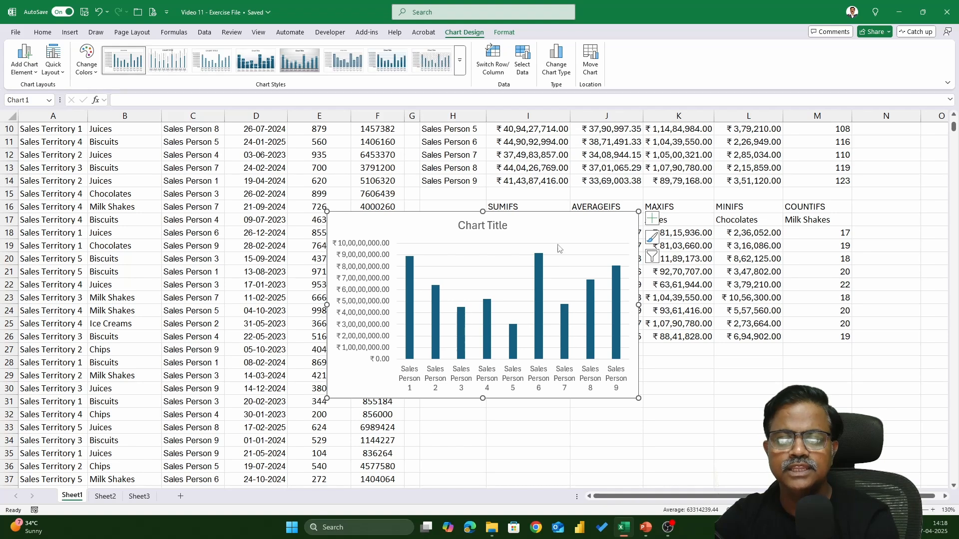
pyautogui.moveTo(561, 237); pyautogui.dragTo(660, 347)
pyautogui.scroll(-3, 659, 347)
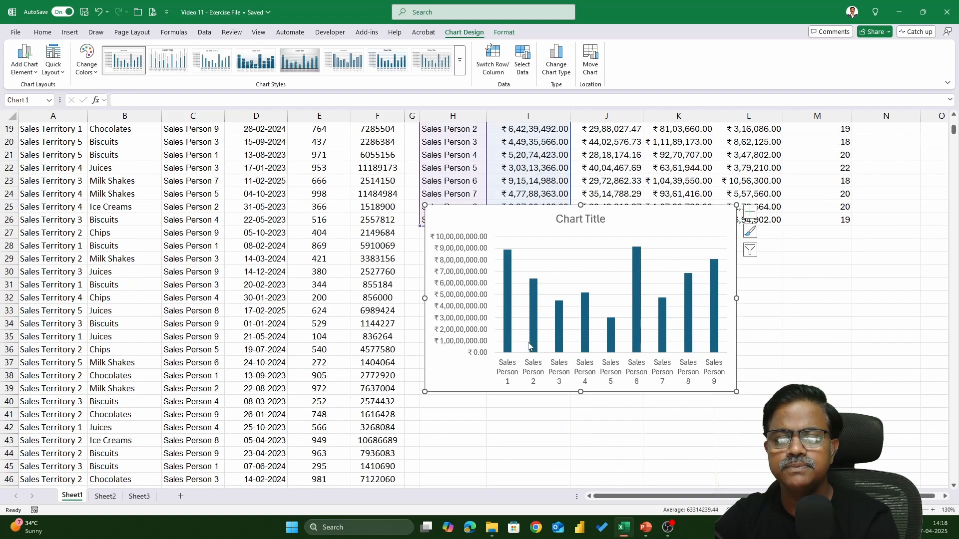
# Step: Delete the chart's vertical value axis, then widen the chart and place it clear below the SUMIFS table
pyautogui.click(487, 332)
pyautogui.press('Delete')
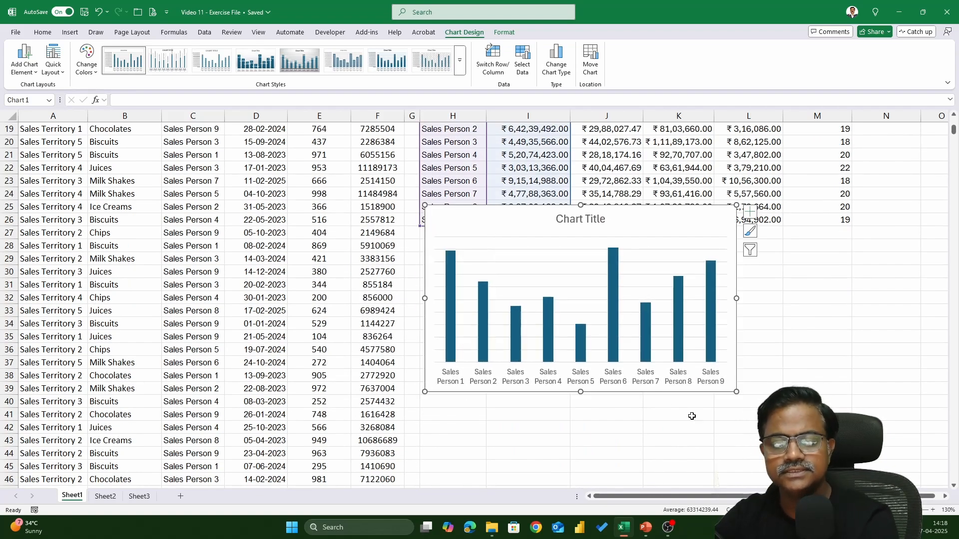
pyautogui.moveTo(737, 392); pyautogui.dragTo(796, 399)
pyautogui.moveTo(709, 229); pyautogui.dragTo(721, 286)
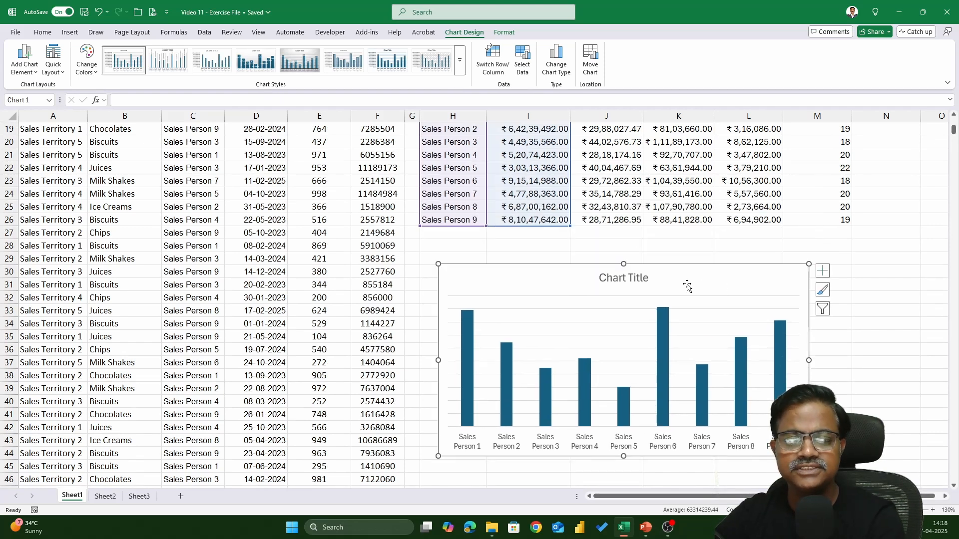
# Step: Link the chart title to the SUMIFS product heading with =Sheet1!$I$17
pyautogui.scroll(1, 686, 284)
pyautogui.click(619, 320)
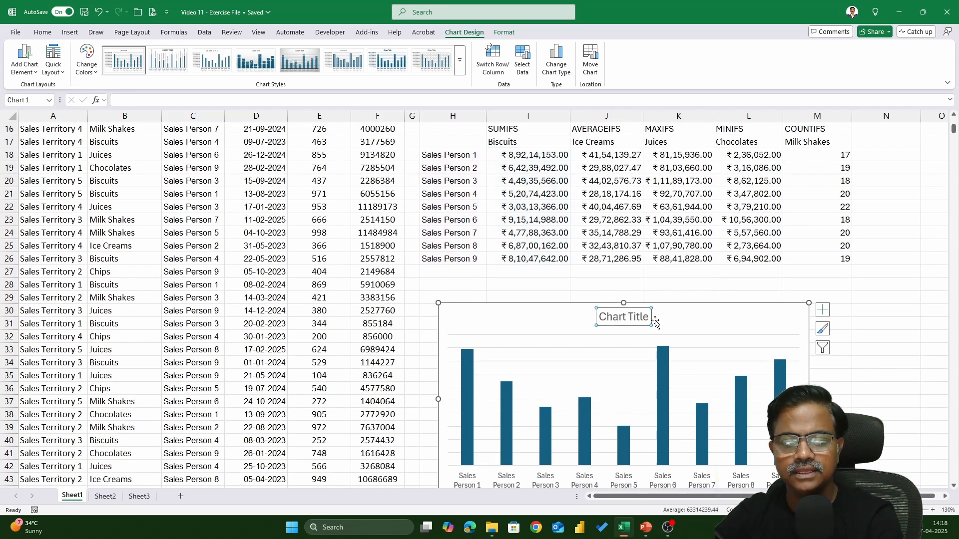
pyautogui.click(166, 100)
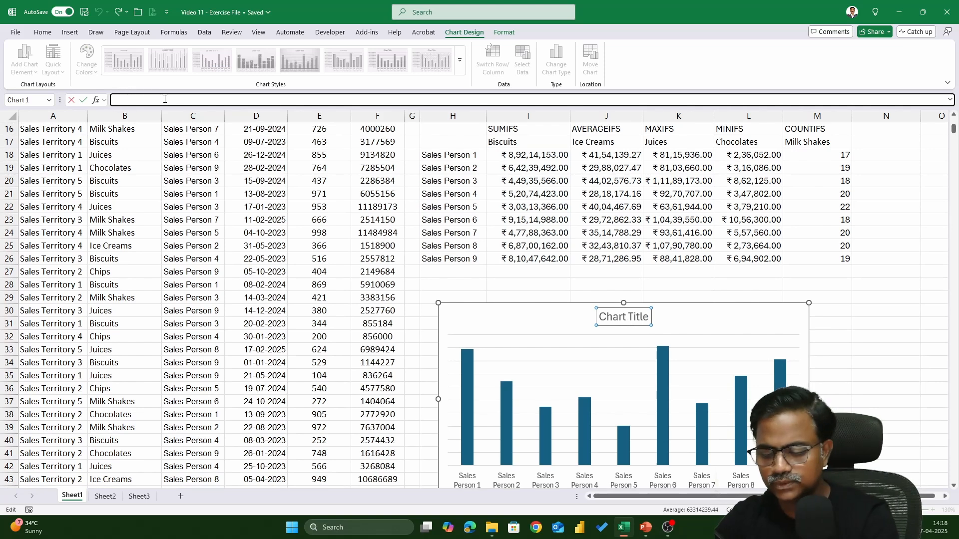
pyautogui.write('=')
pyautogui.click(517, 143)
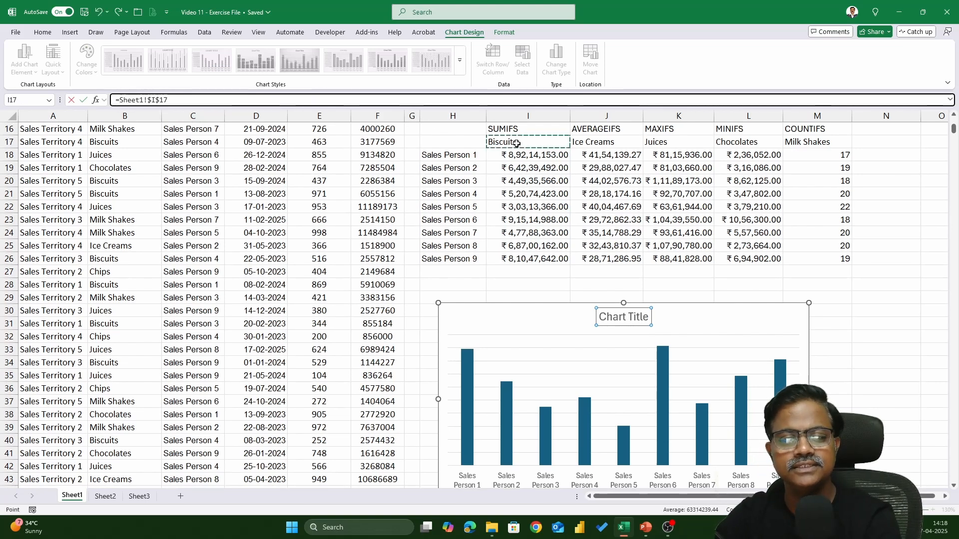
pyautogui.press('Return')
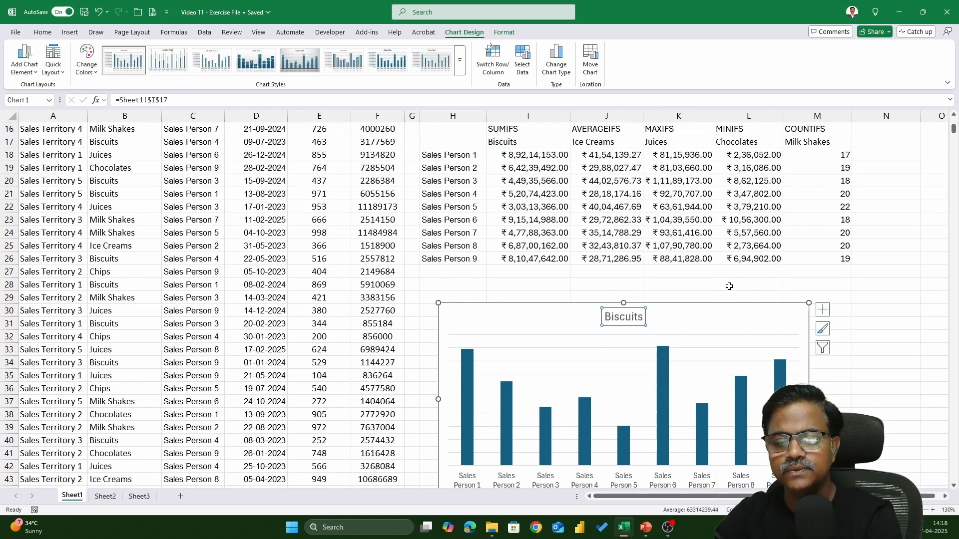
# Step: Add data labels to the columns of the sales person chart
pyautogui.click(824, 311)
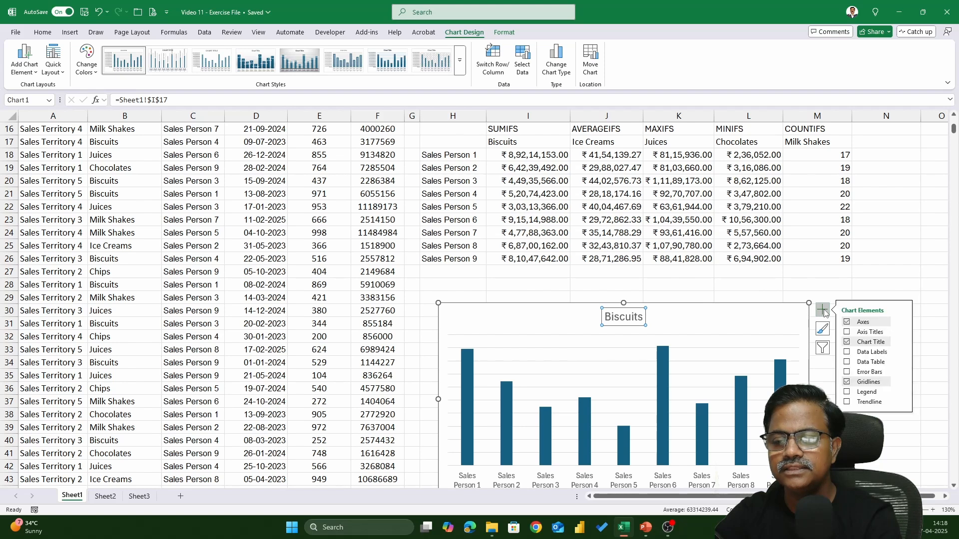
pyautogui.click(847, 352)
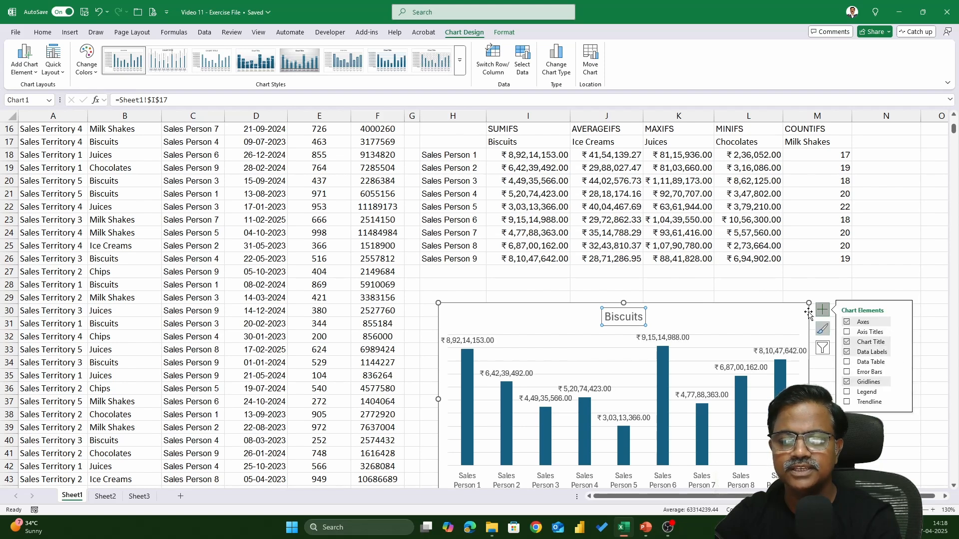
pyautogui.click(780, 270)
# Step: Change the product in I17 to Ice Creams and check the linked chart's title and columns
pyautogui.doubleClick(518, 143)
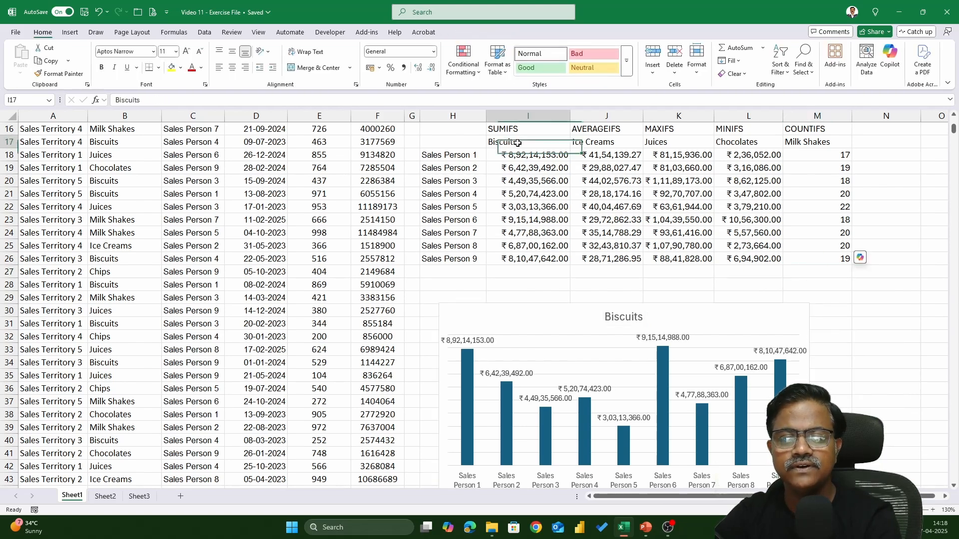
pyautogui.write('Ice ')
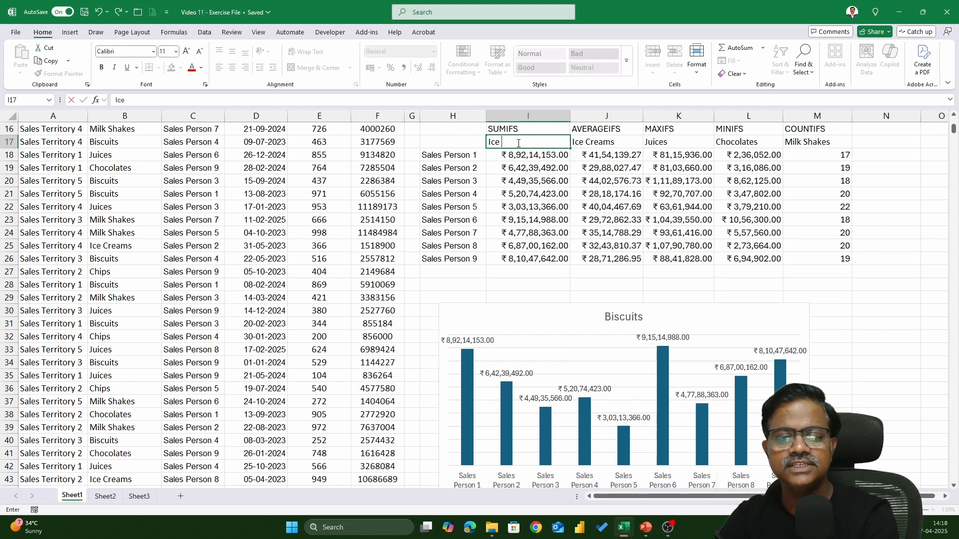
pyautogui.write('Creams')
pyautogui.press('Return')
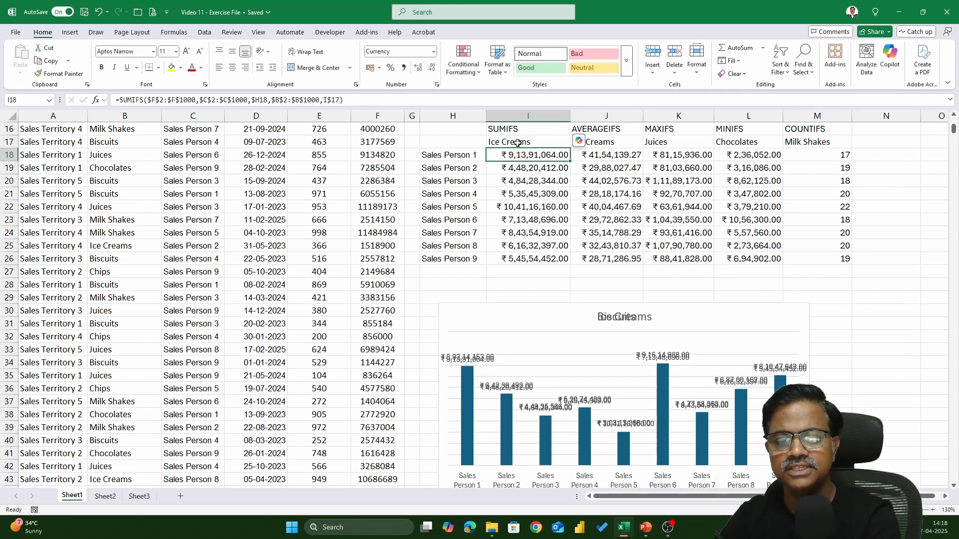
pyautogui.scroll(-1, 880, 350)
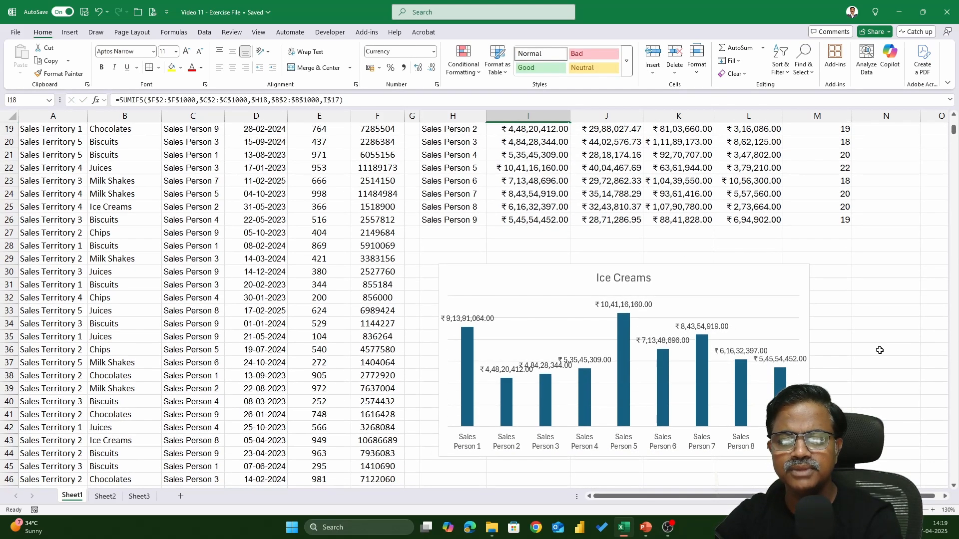
pyautogui.scroll(1, 880, 350)
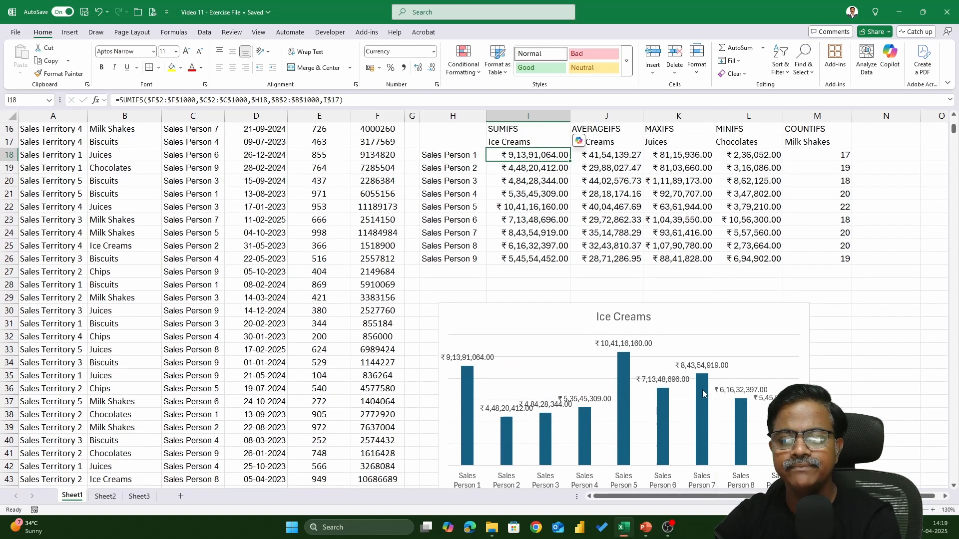
# Step: Replace the product in I17 with Juices to update the SUMIFS totals and the linked chart
pyautogui.scroll(1, 610, 214)
pyautogui.press('Up')
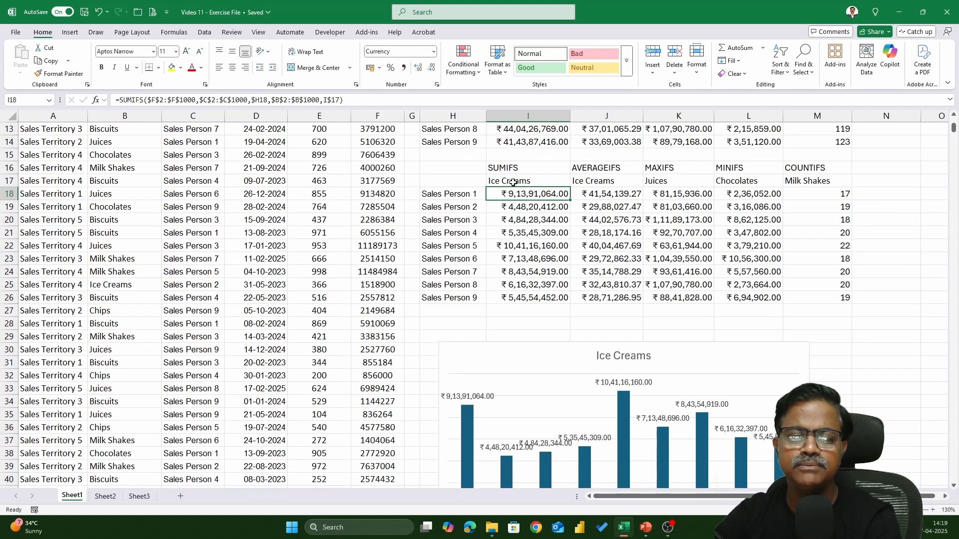
pyautogui.write('Juices')
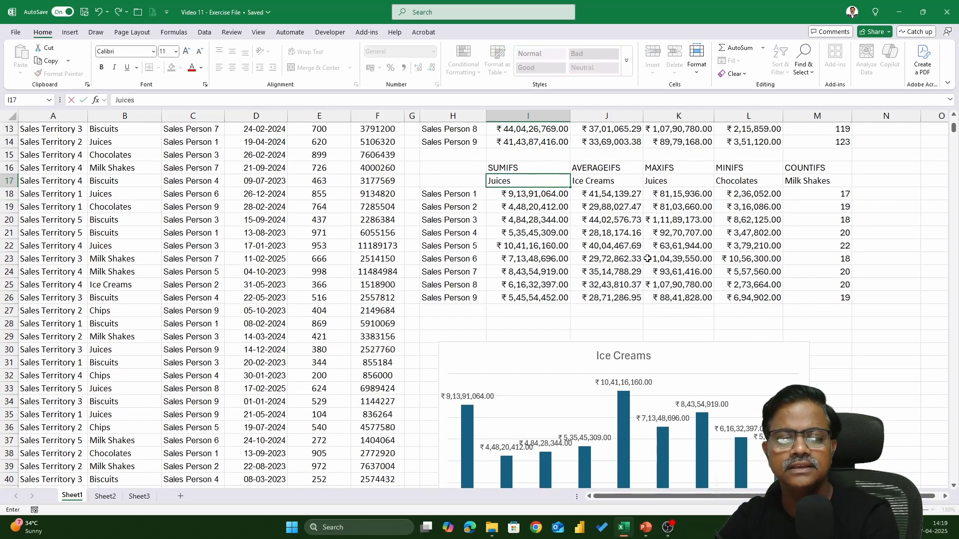
pyautogui.press('Return')
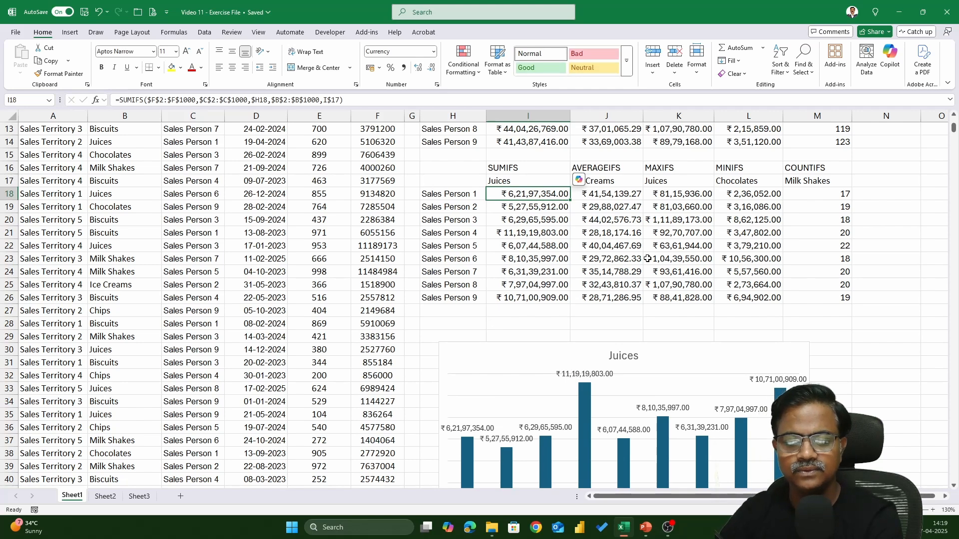
# Step: Set the product in I17 back to Biscuits for the SUMIFS totals and the chart
pyautogui.press('Up')
pyautogui.write('Bis')
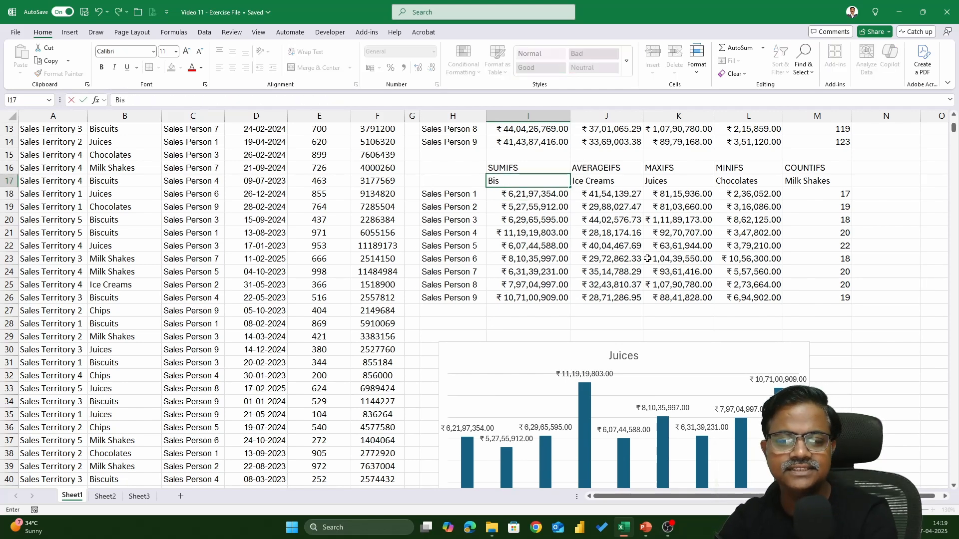
pyautogui.write('cuits')
pyautogui.press('Return')
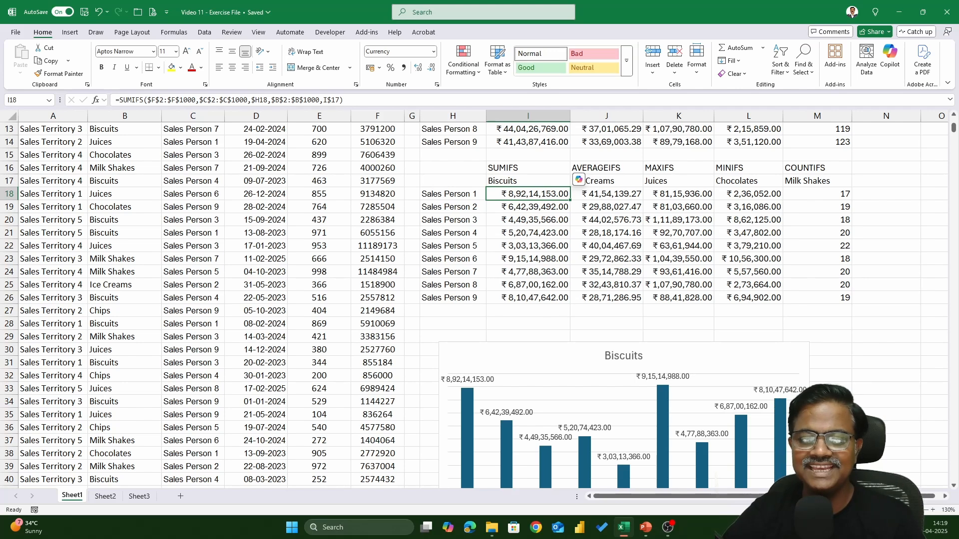
pyautogui.scroll(4, 847, 392)
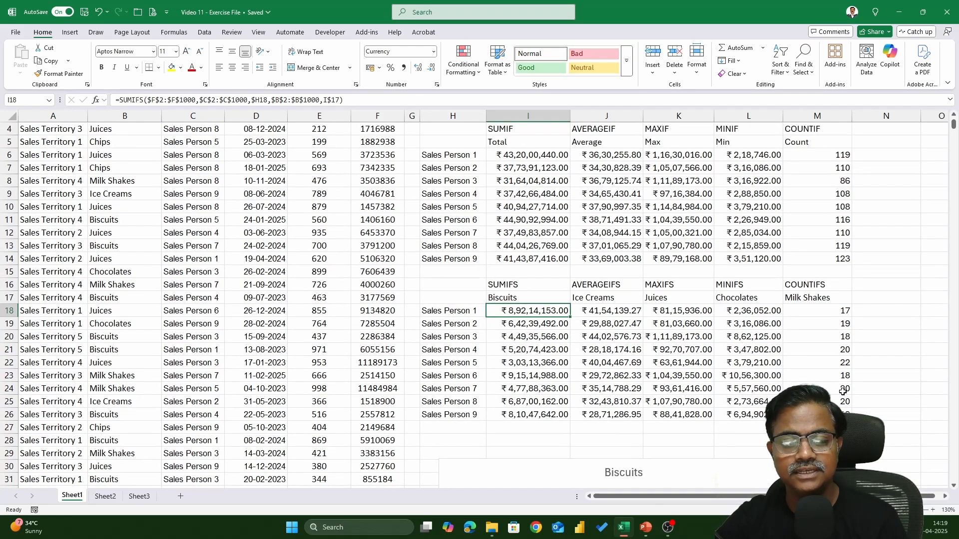